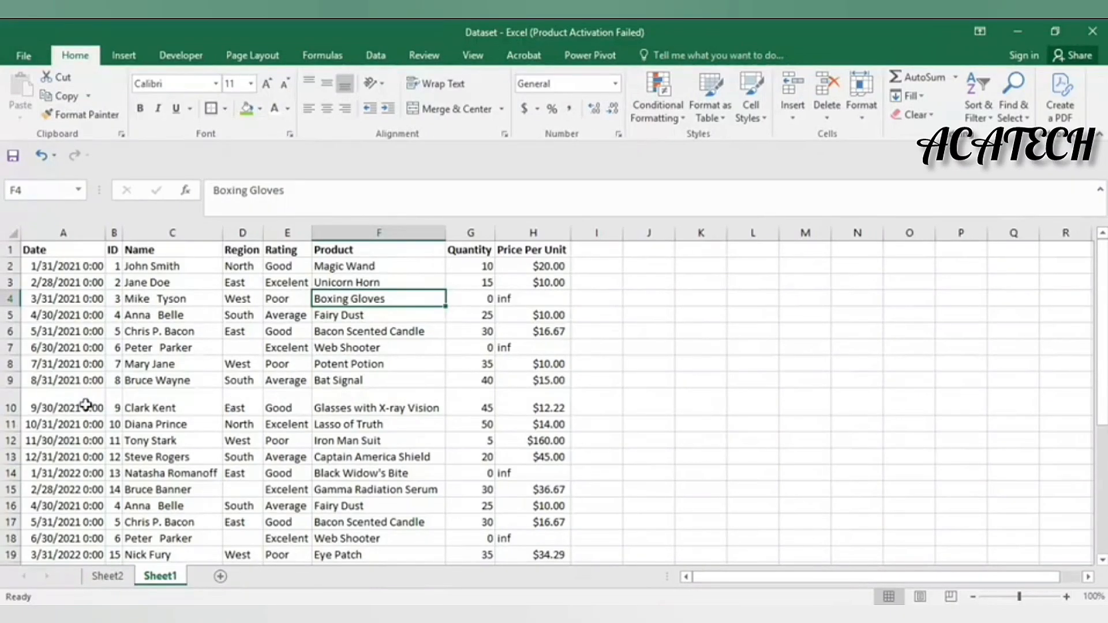
Review the sales data, selecting the dates in column A and the Quantity values G2:G14
left_click(116, 267)
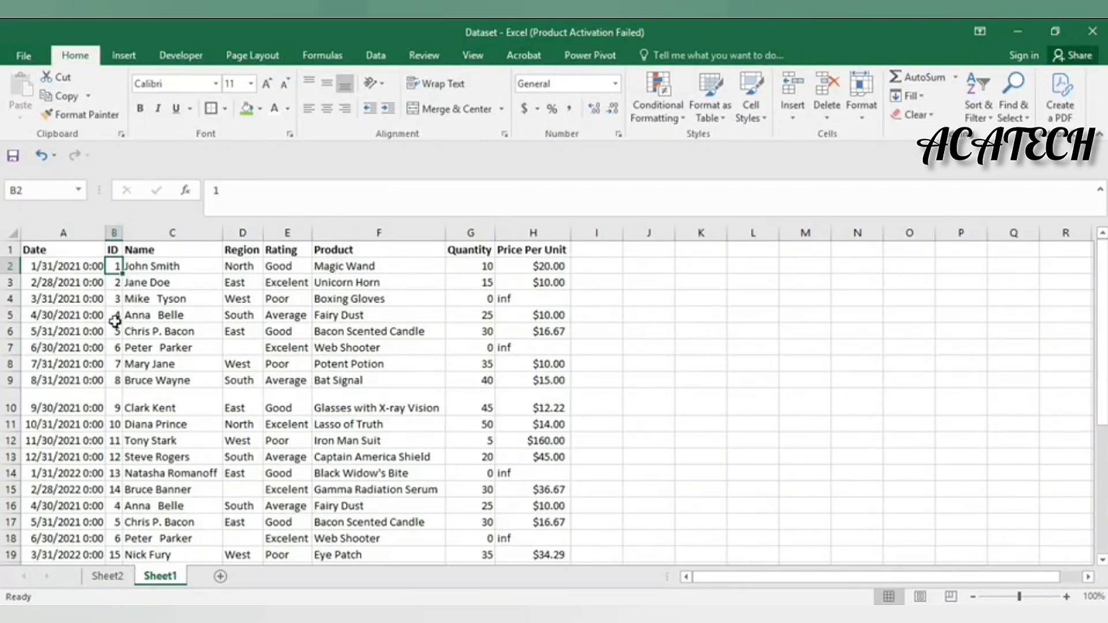
scroll(110, 322, "down", 8)
scroll(123, 324, "up", 7)
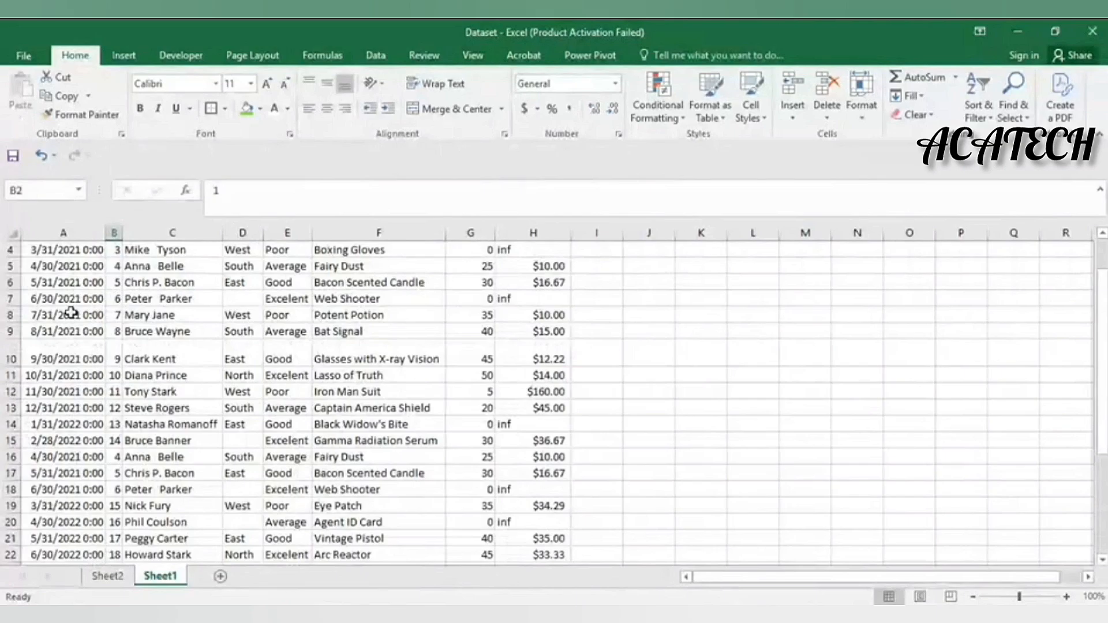
scroll(71, 313, "up", 1)
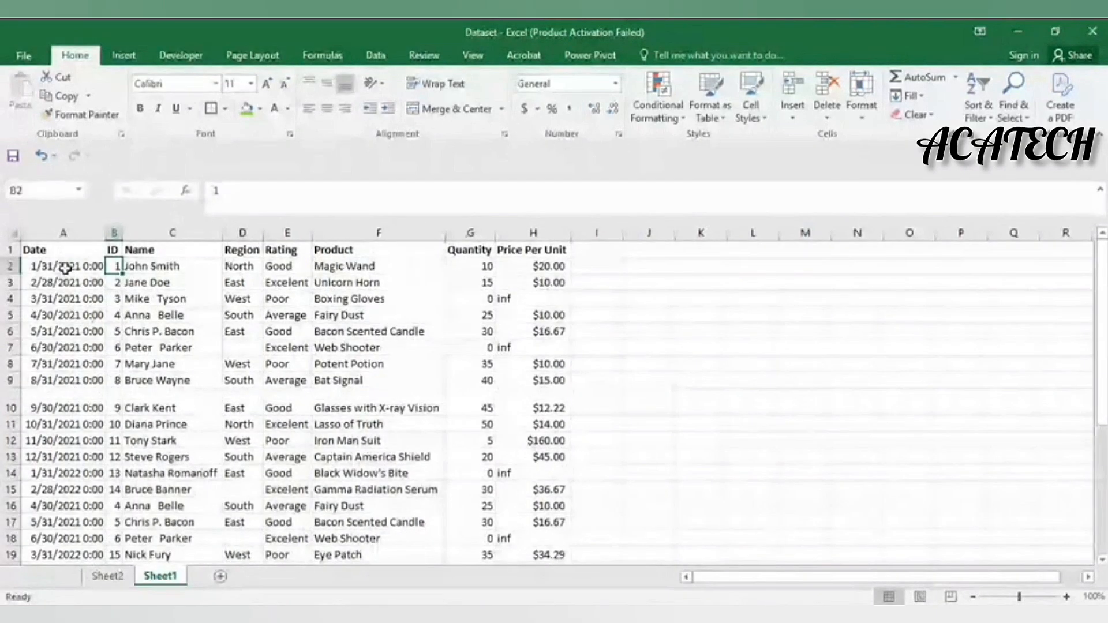
left_click_drag(65, 267, 87, 568)
left_click(87, 462)
scroll(87, 462, "up", 3)
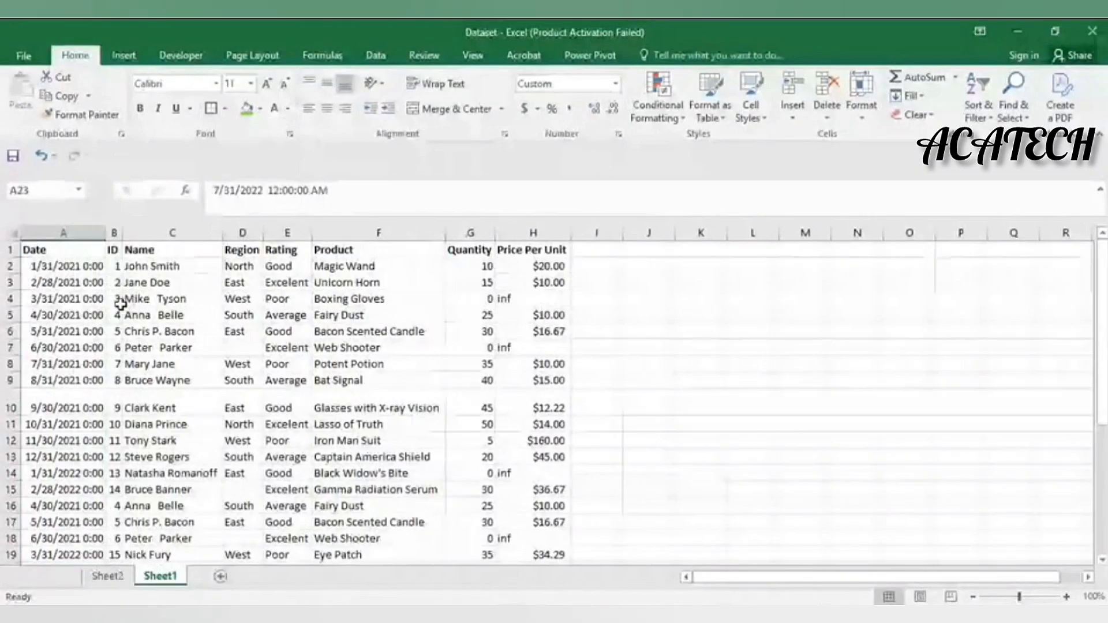
left_click(463, 272)
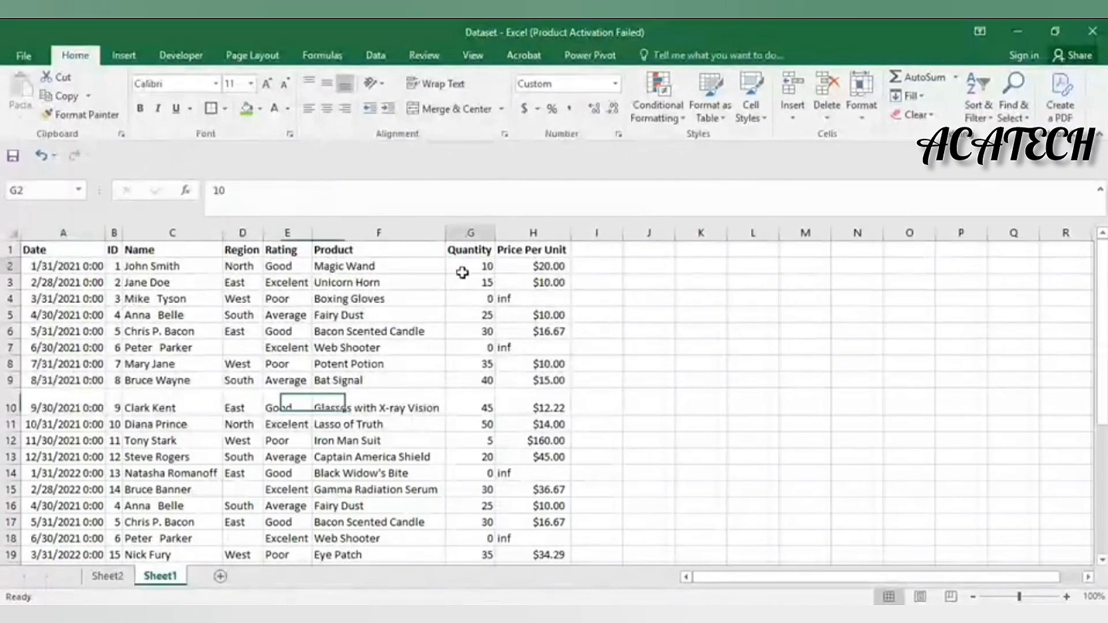
left_click_drag(462, 273, 490, 474)
Check the names, the empty Region cell D7 and repeated ID 4, then select column B
left_click(190, 362)
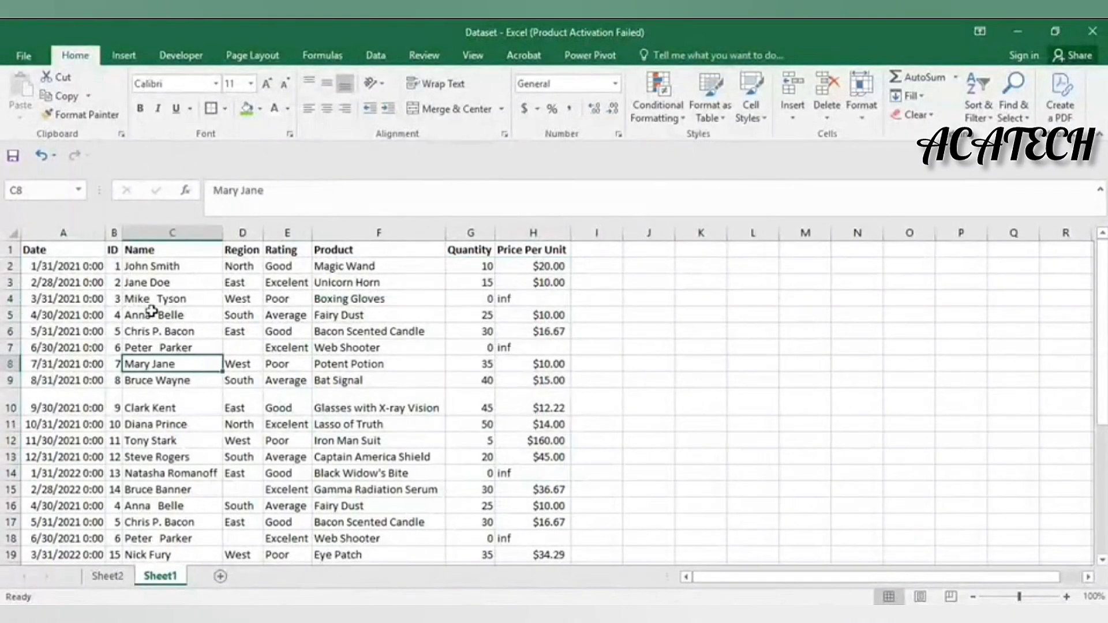
scroll(151, 312, "down", 2)
left_click(238, 303)
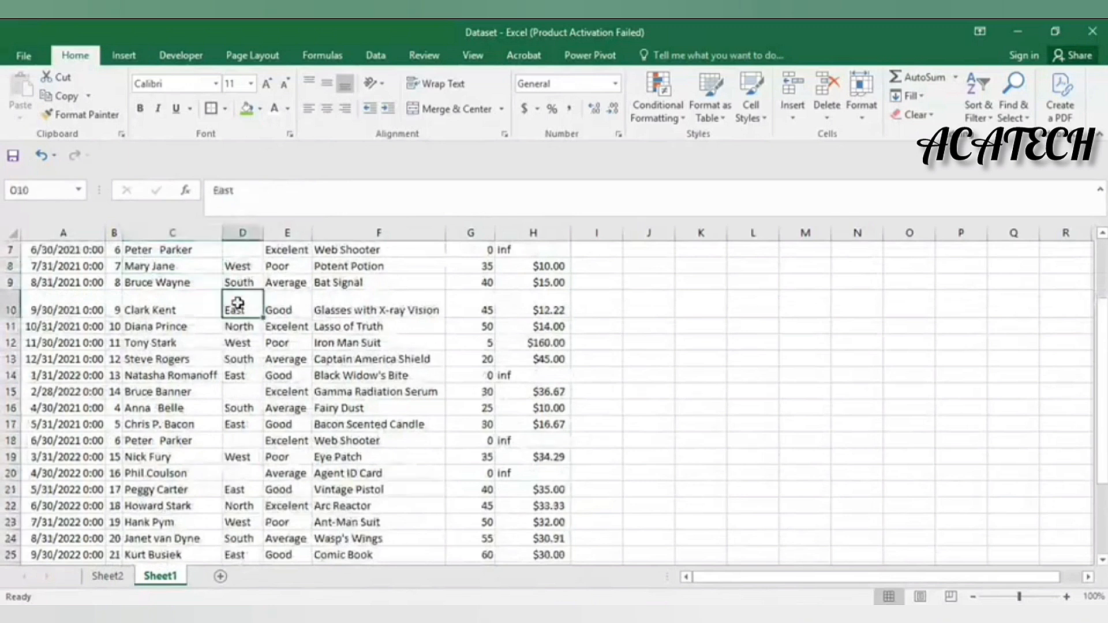
scroll(238, 303, "up", 2)
left_click(236, 347)
scroll(248, 424, "down", 3)
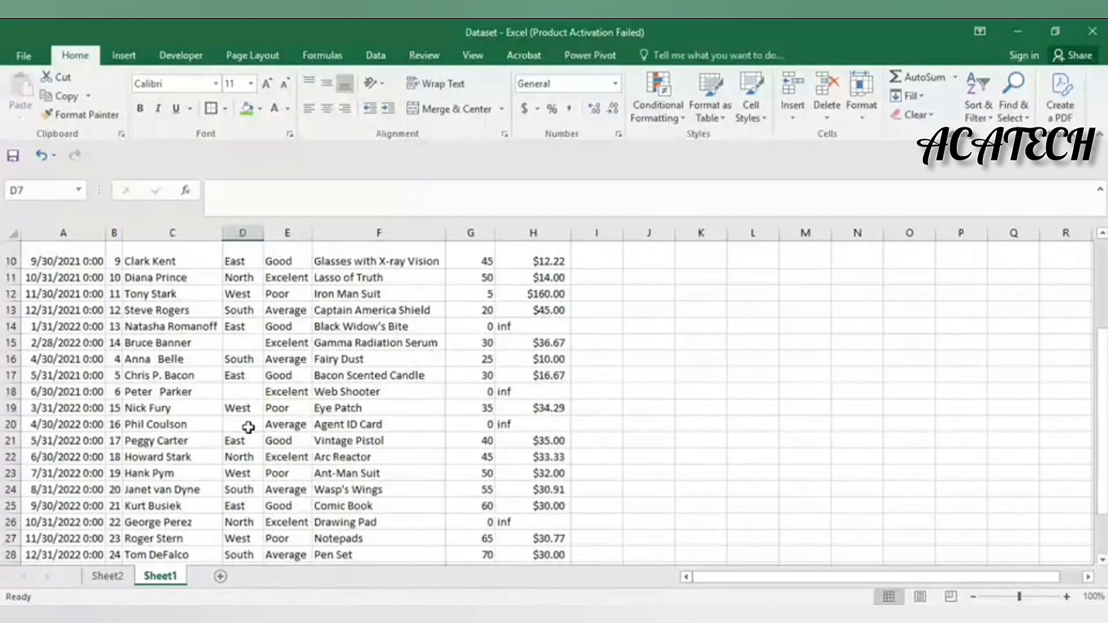
scroll(120, 413, "up", 1)
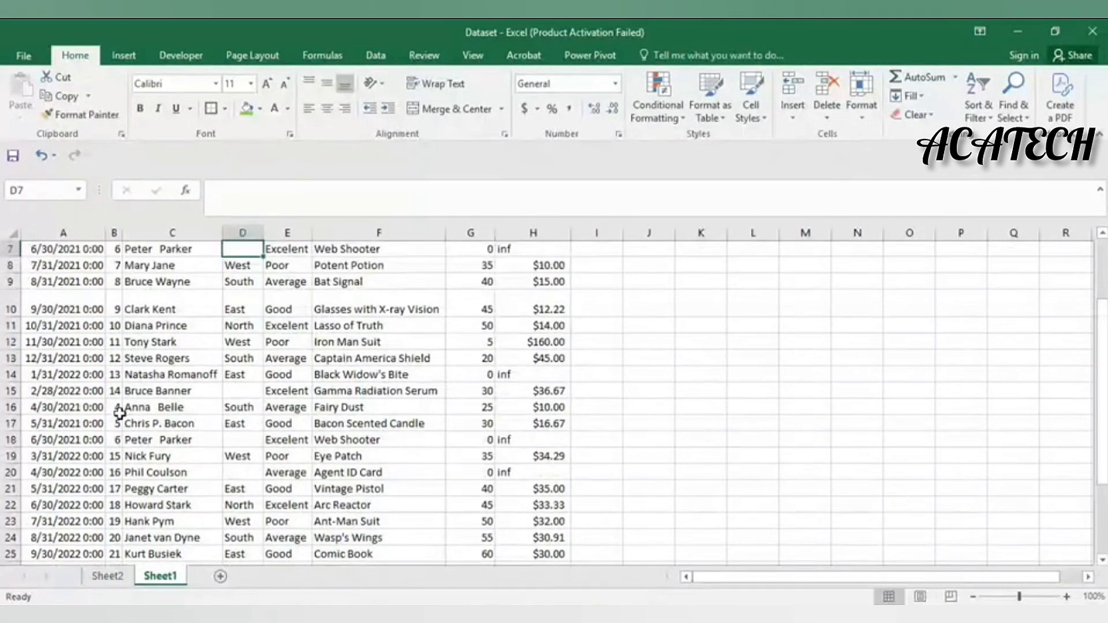
left_click(117, 407)
scroll(117, 407, "up", 2)
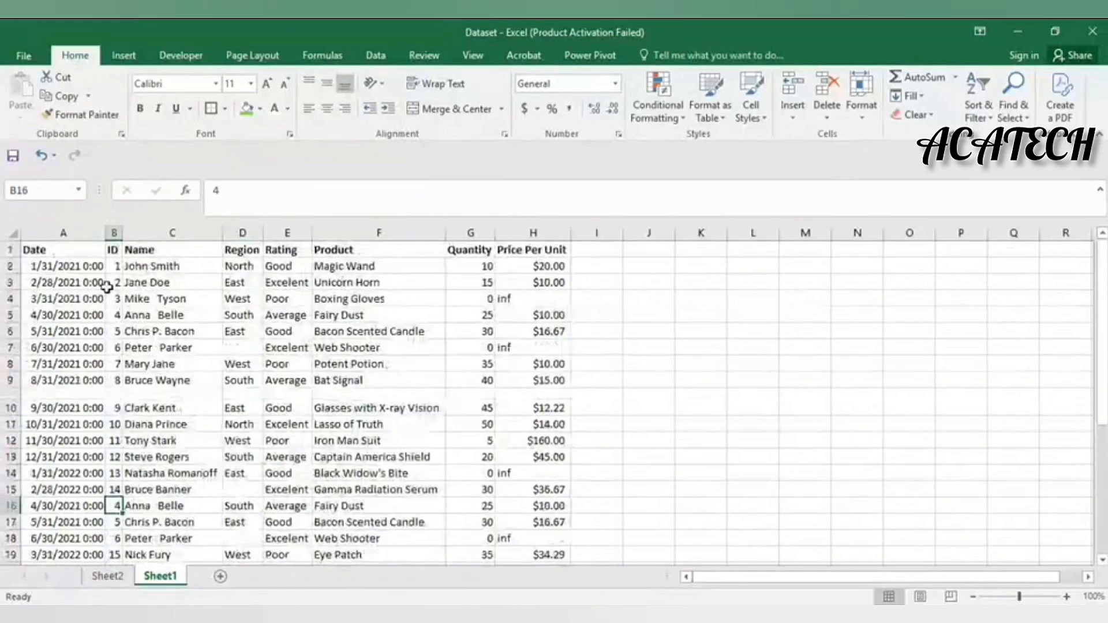
left_click(113, 233)
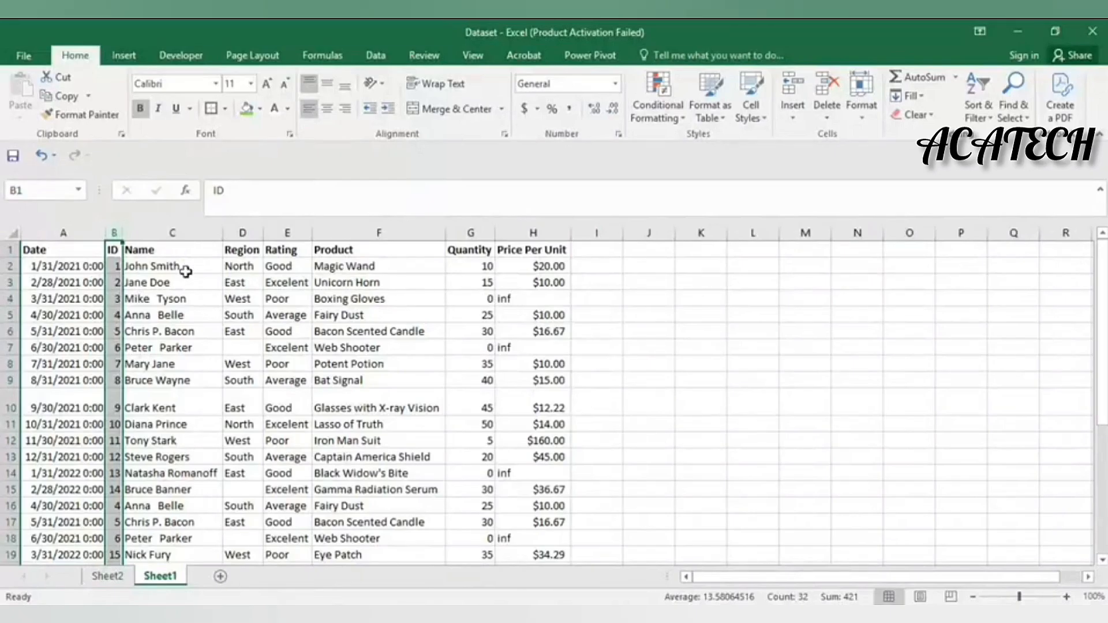
Apply a Duplicate Values rule with light red fill to the ID column
left_click(664, 115)
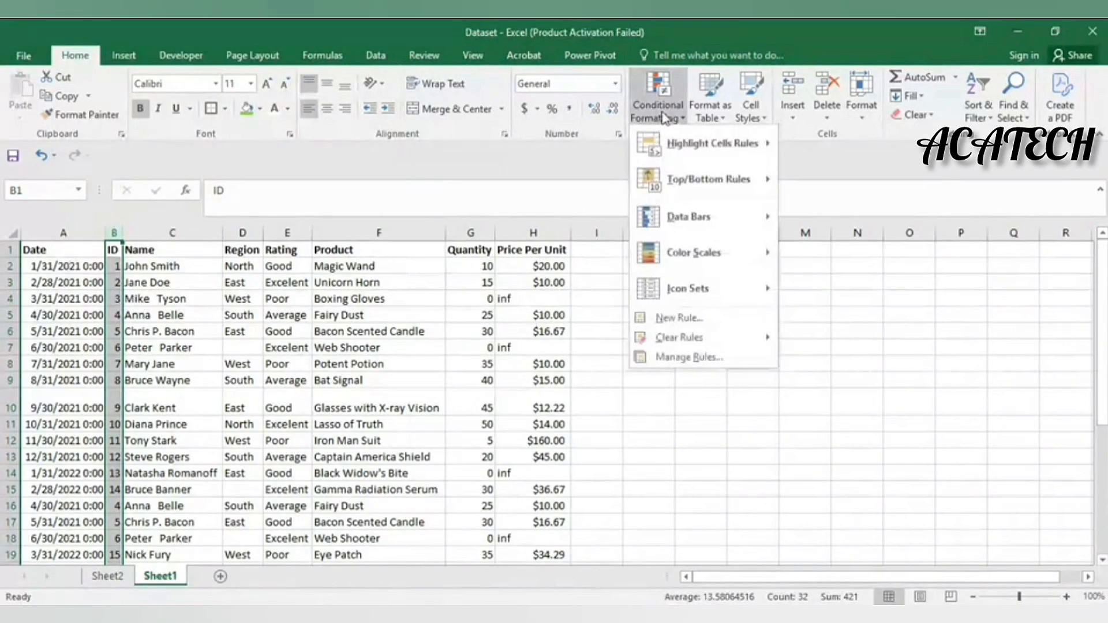
mouse_move(710, 143)
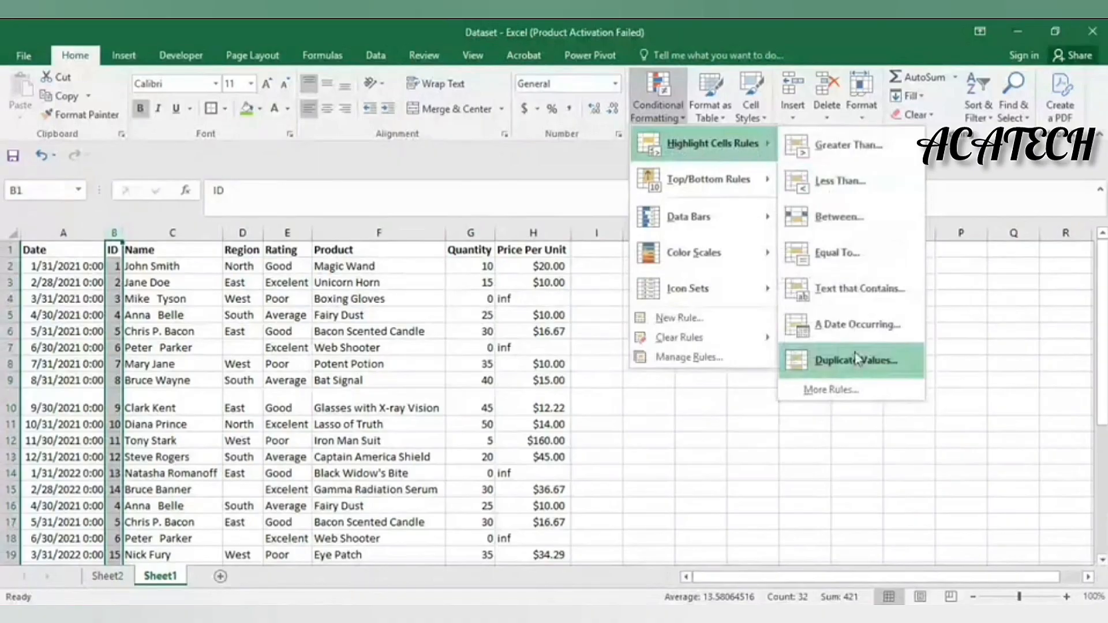
left_click(856, 372)
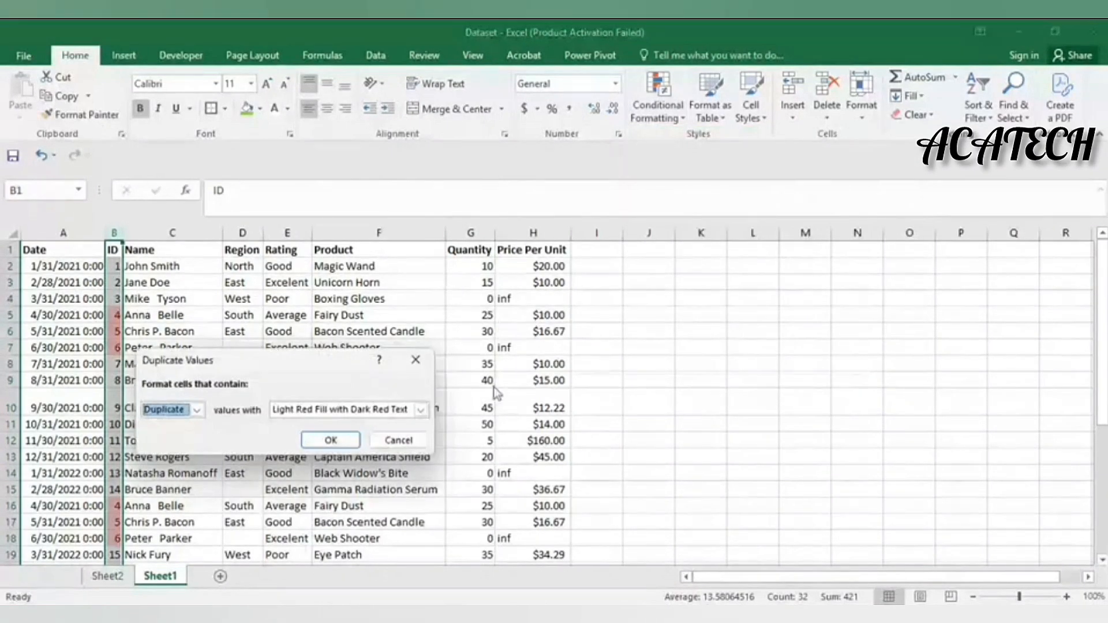
left_click(321, 442)
Review the red-highlighted duplicate IDs 4, 5 and 6, then reselect the whole ID column
scroll(329, 364, "down", 6)
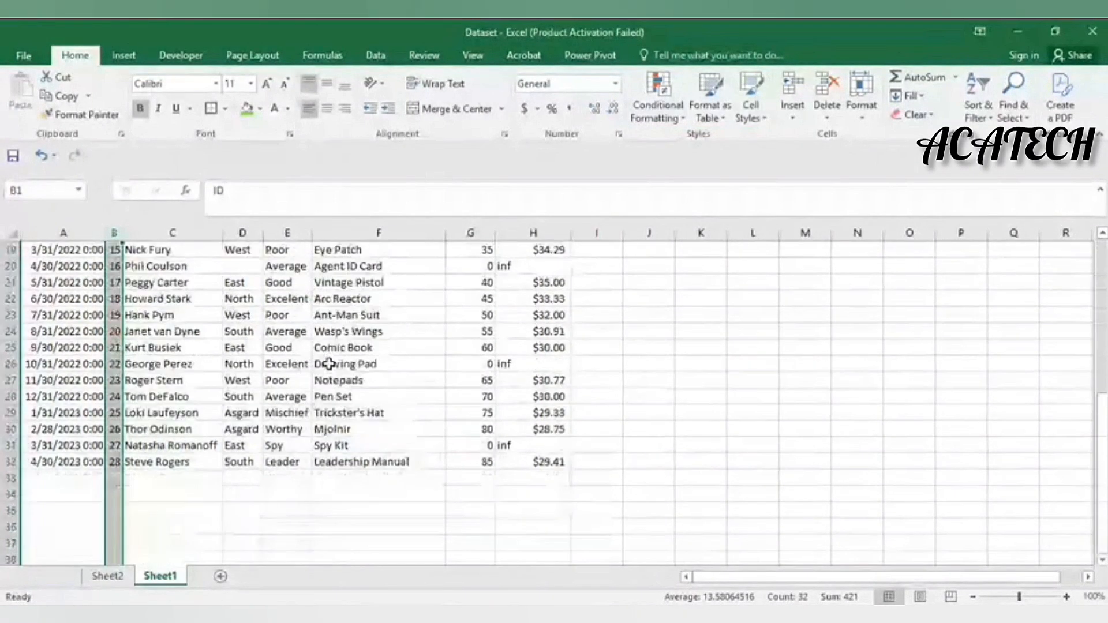
scroll(329, 364, "up", 6)
scroll(265, 341, "down", 2)
scroll(266, 341, "up", 1)
scroll(266, 341, "up", 2)
scroll(266, 341, "down", 1)
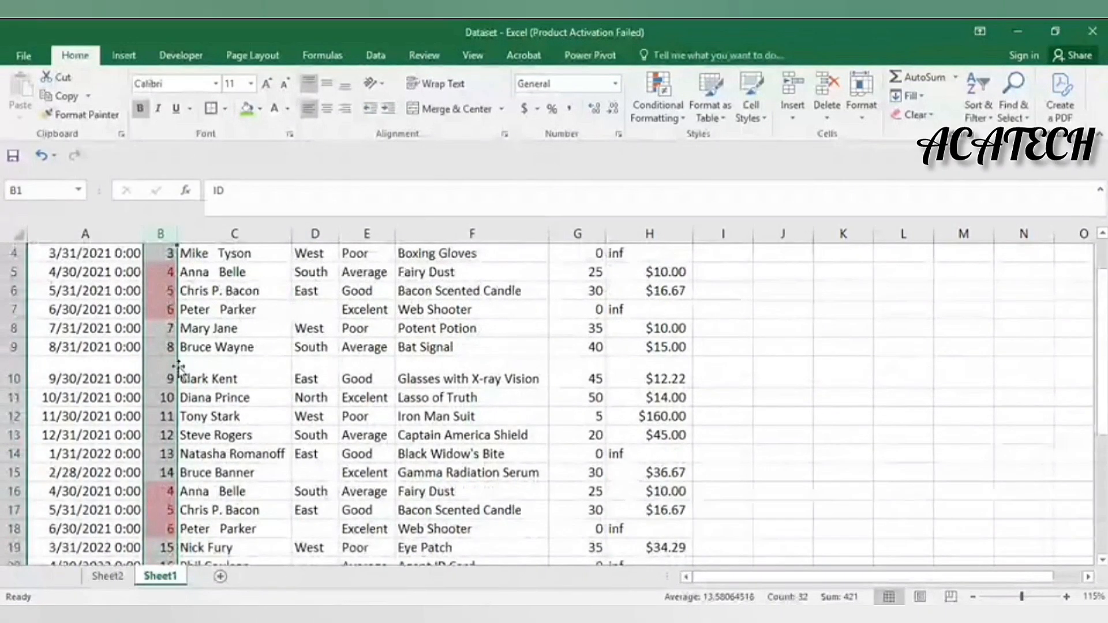
scroll(265, 475, "up", 3)
left_click(266, 473)
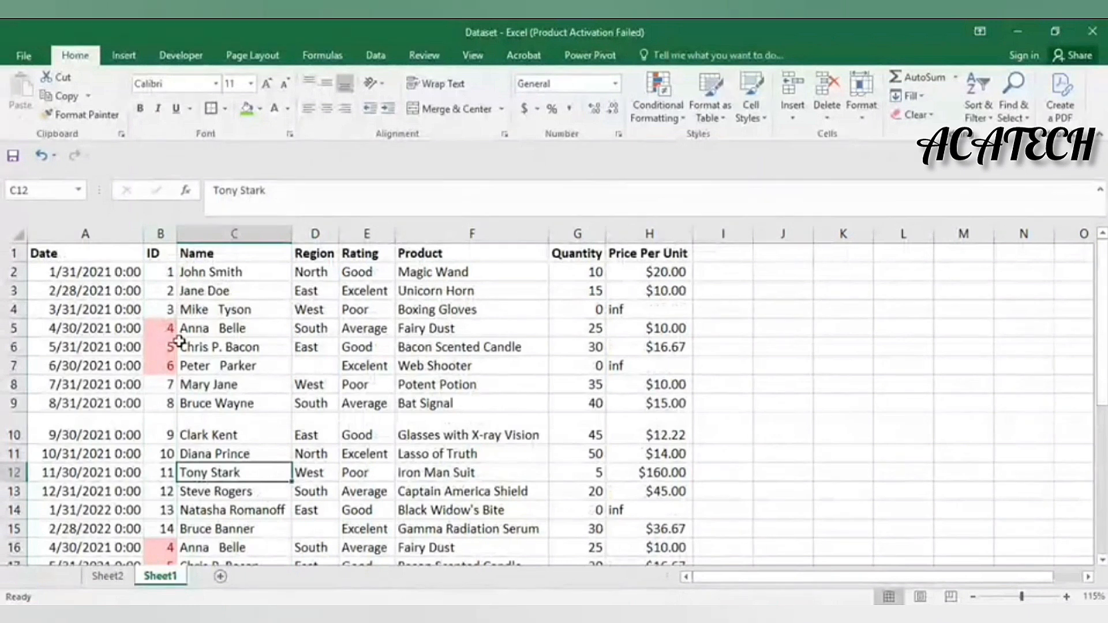
left_click(161, 237)
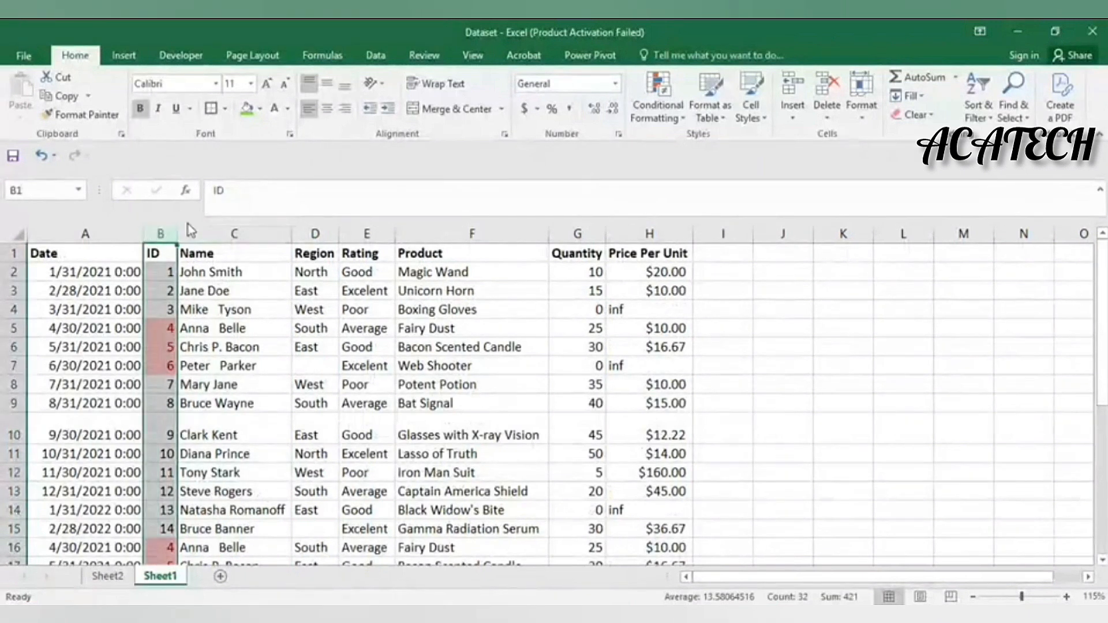
left_click(383, 58)
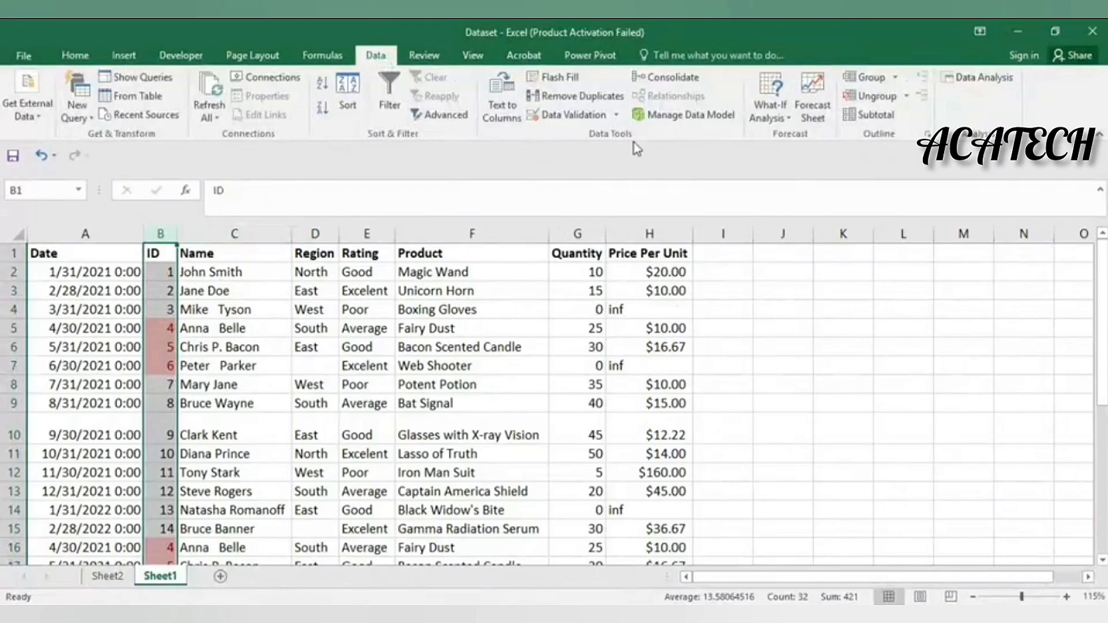
Run Remove Duplicates across all columns, deleting 3 duplicate rows
left_click(581, 104)
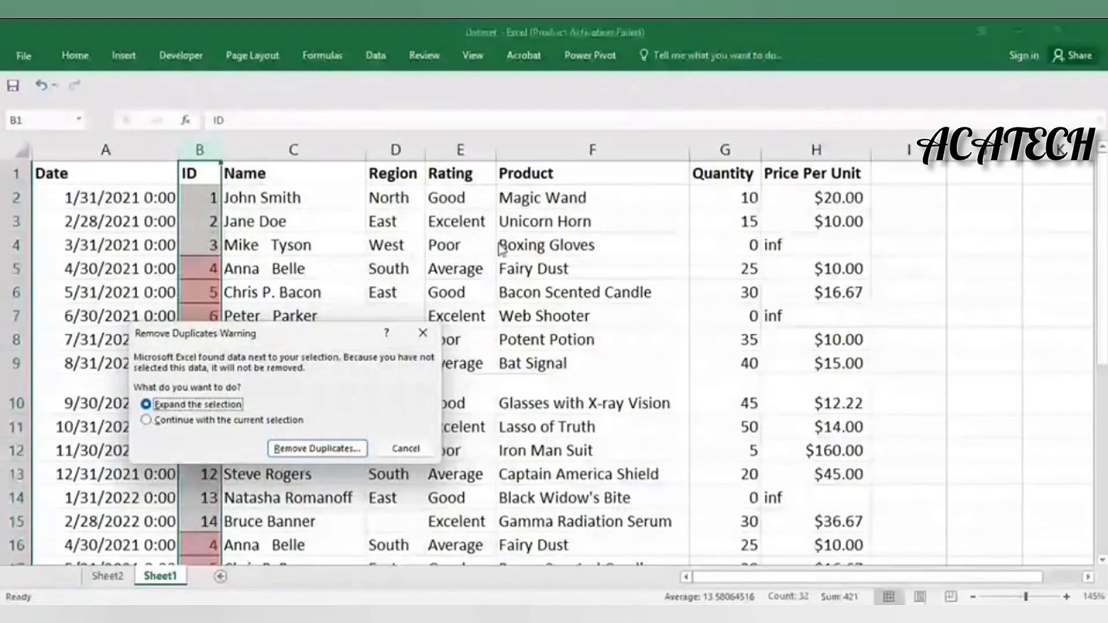
left_click_drag(333, 341, 735, 235)
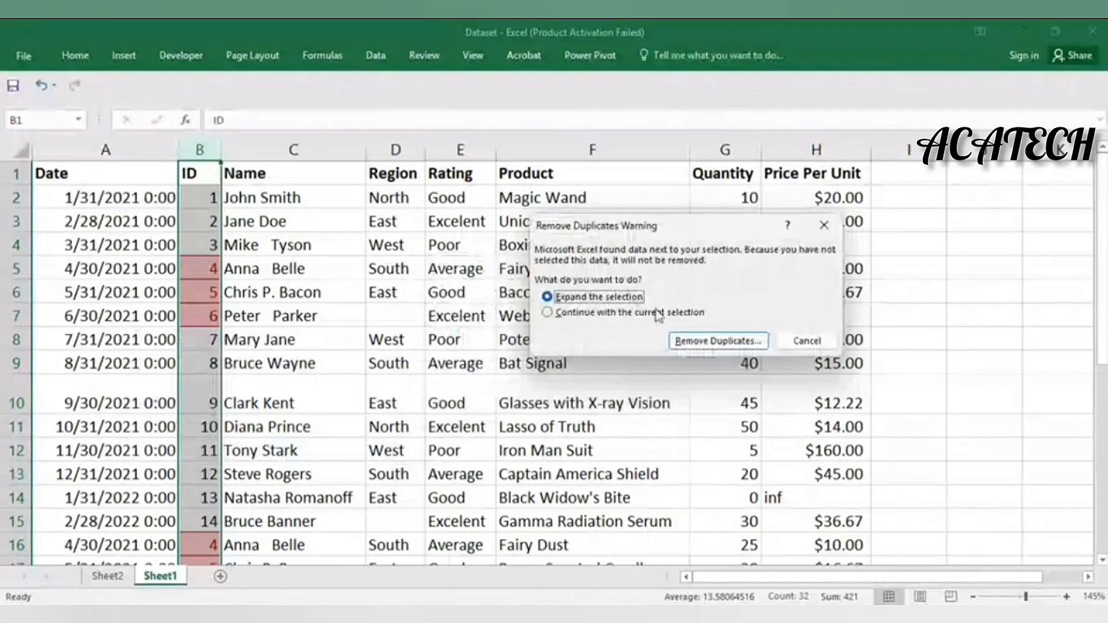
left_click(640, 314)
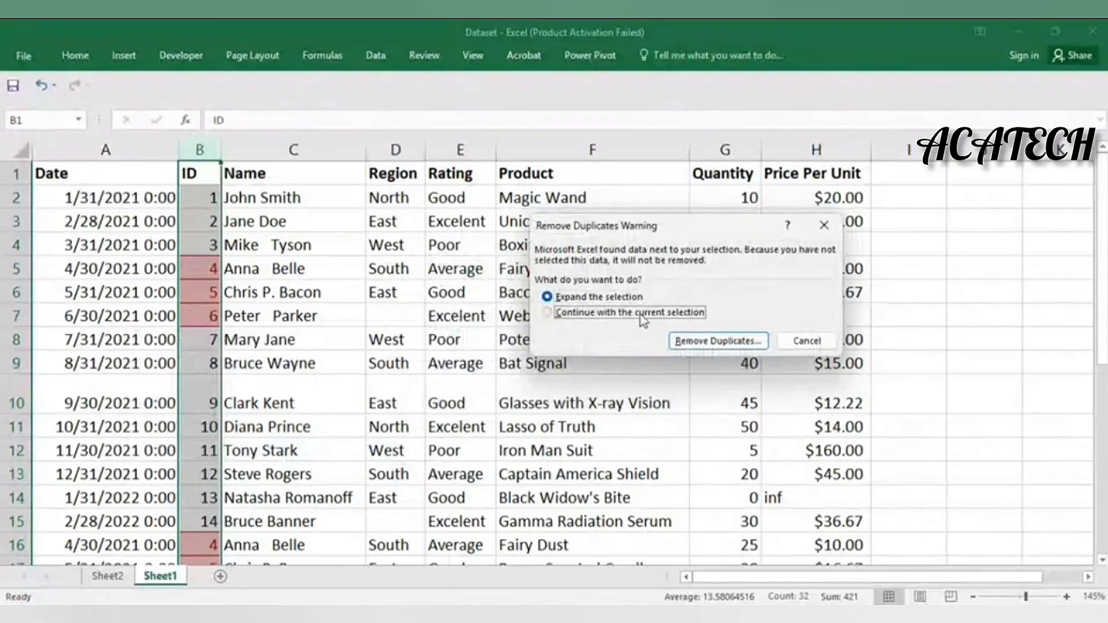
left_click(718, 341)
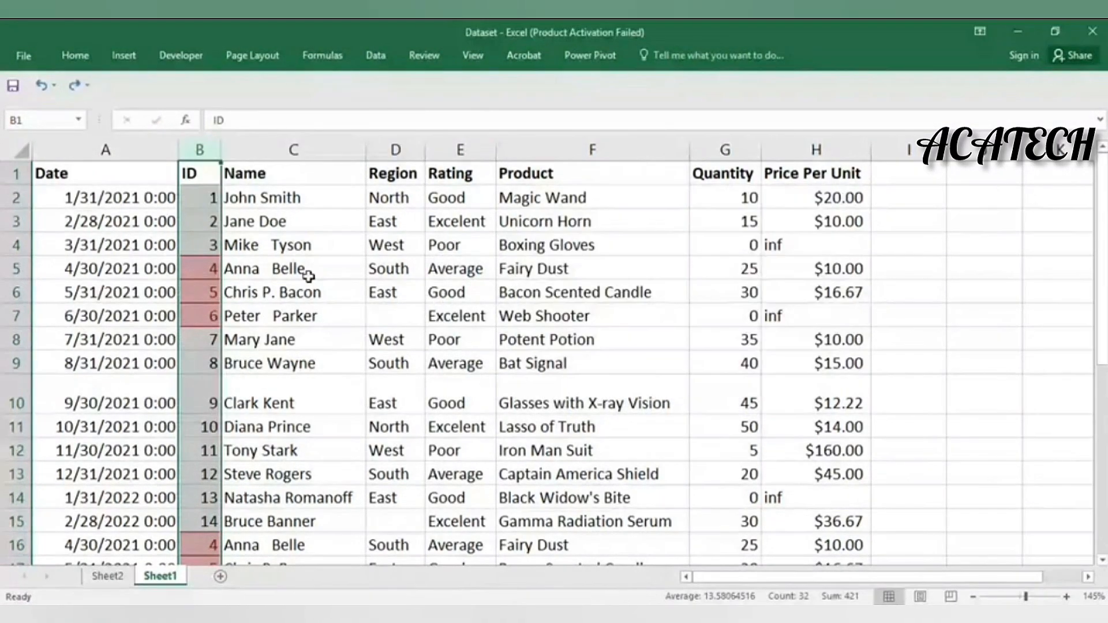
key("ctrl+a")
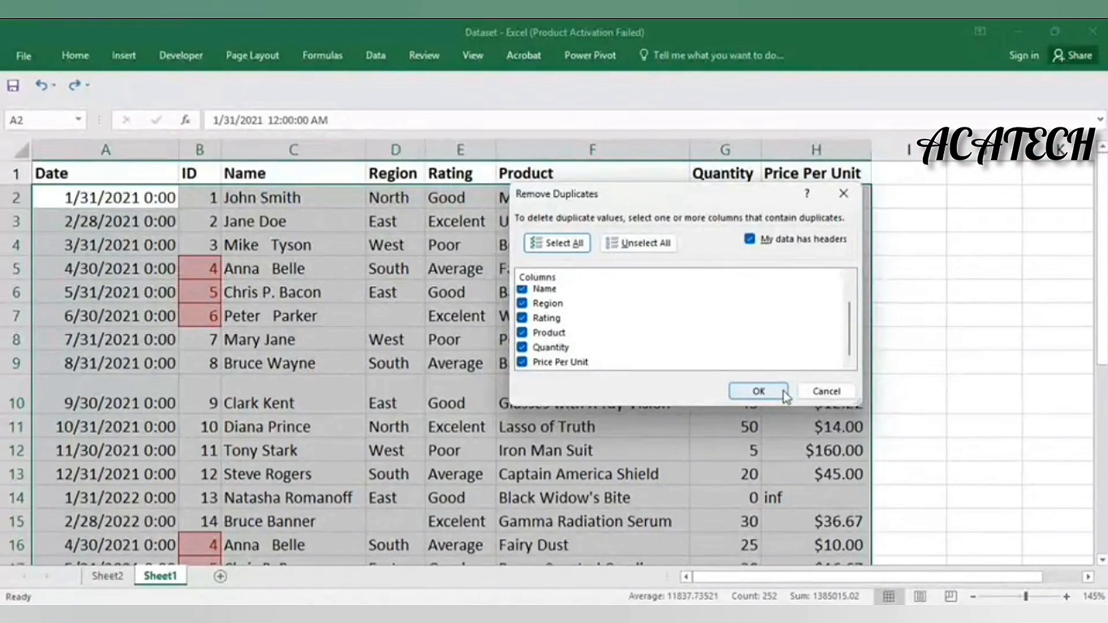
left_click(759, 391)
left_click(563, 364)
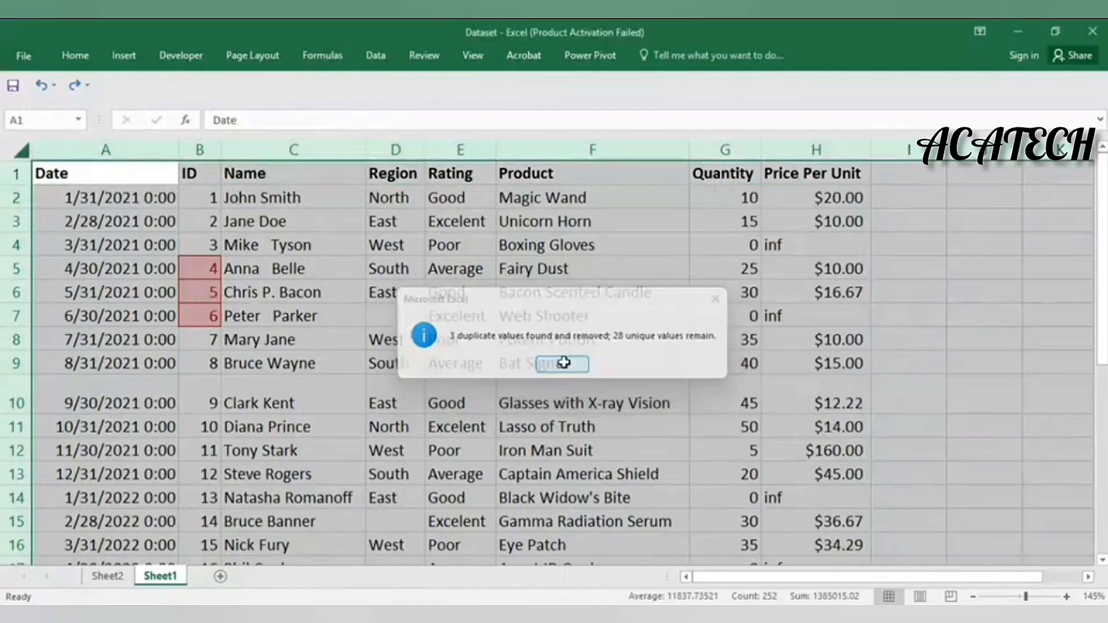
Confirm that 28 unique records with IDs 1–28 remain
scroll(470, 340, "down", 5)
left_click(469, 335)
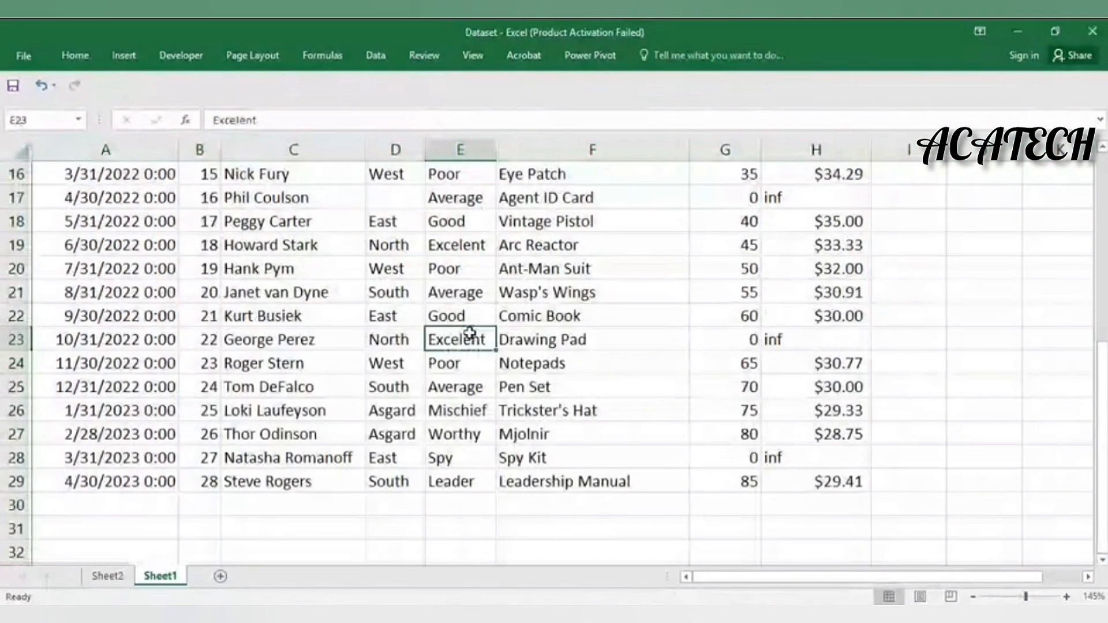
scroll(469, 332, "down", 4)
scroll(469, 327, "up", 9)
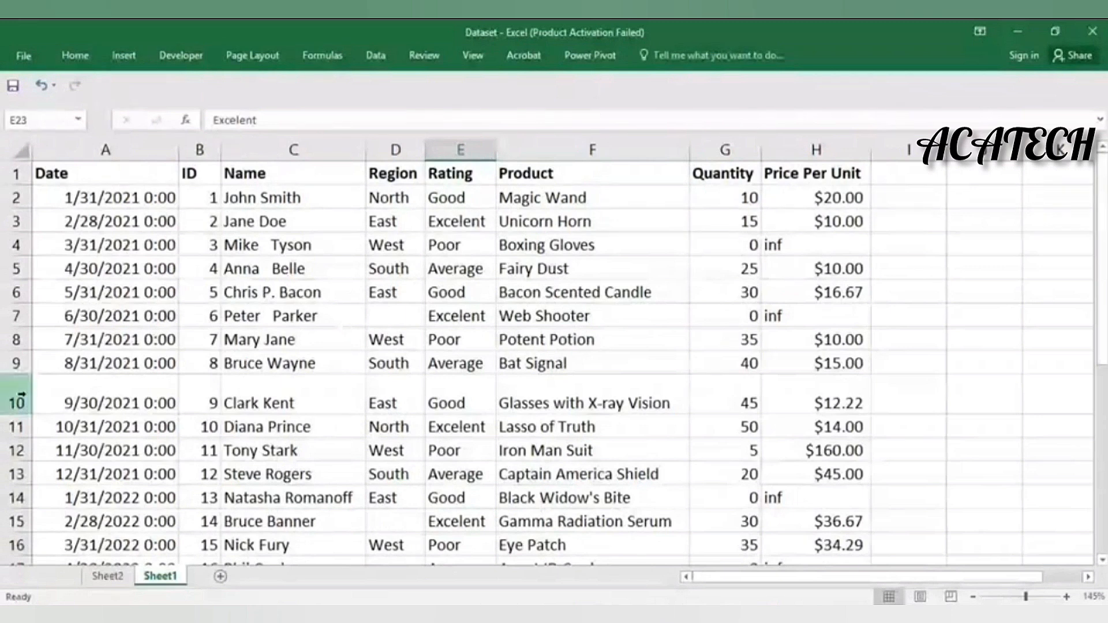
Restore row 10's height and inspect the extra spaces in Mike Tyson and Anna Belle
left_click_drag(21, 414, 21, 398)
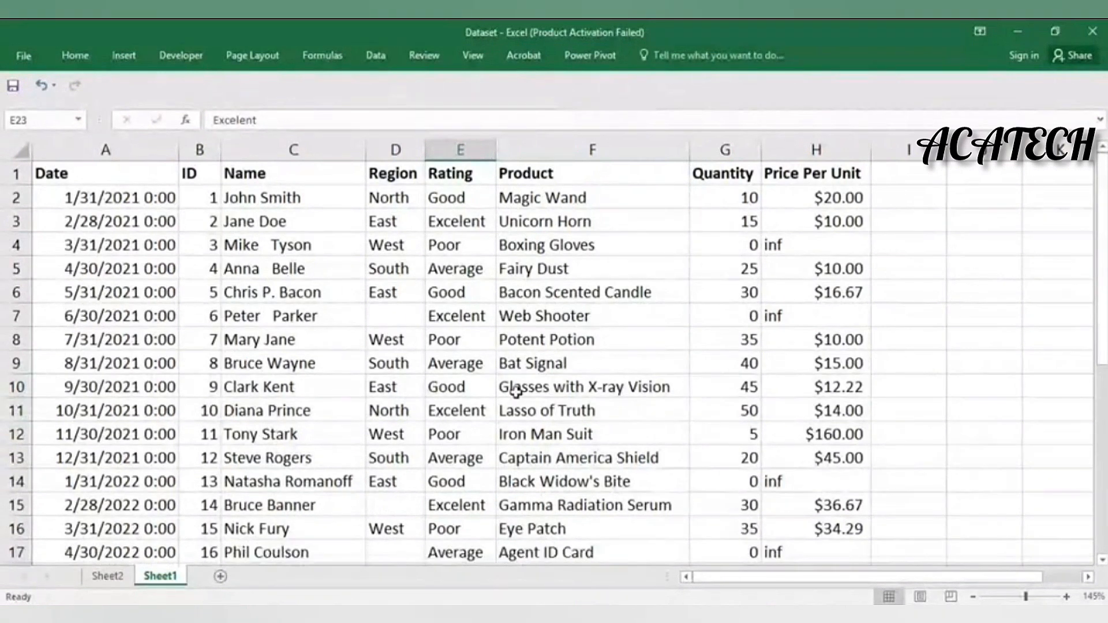
scroll(566, 338, "down", 7)
scroll(593, 324, "up", 7)
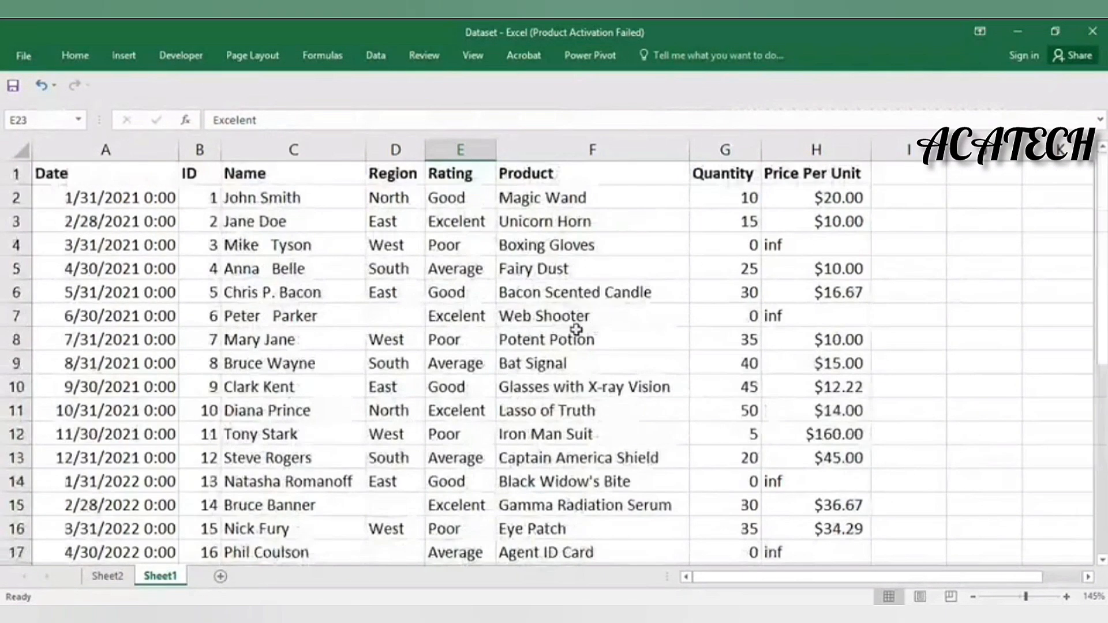
left_click(343, 338)
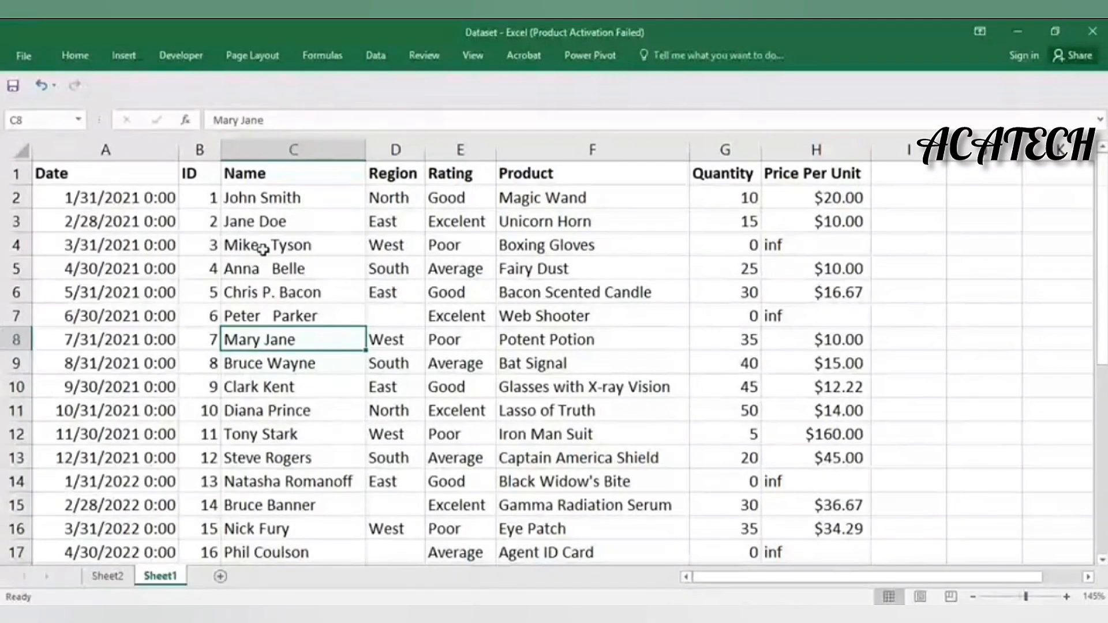
left_click(294, 246)
double_click(266, 247)
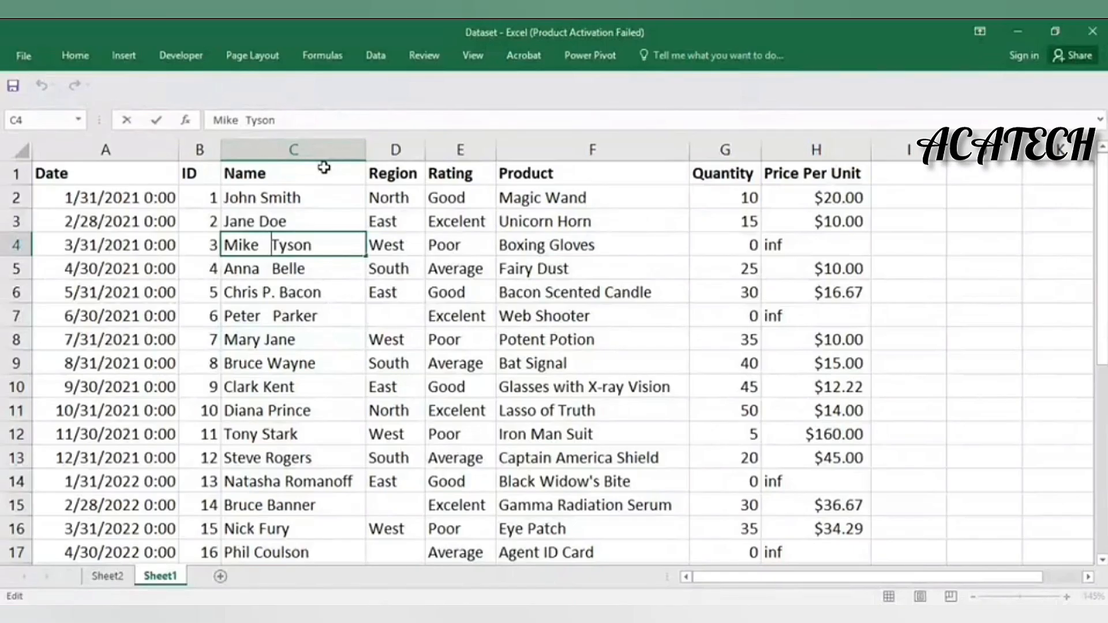
key("Left")
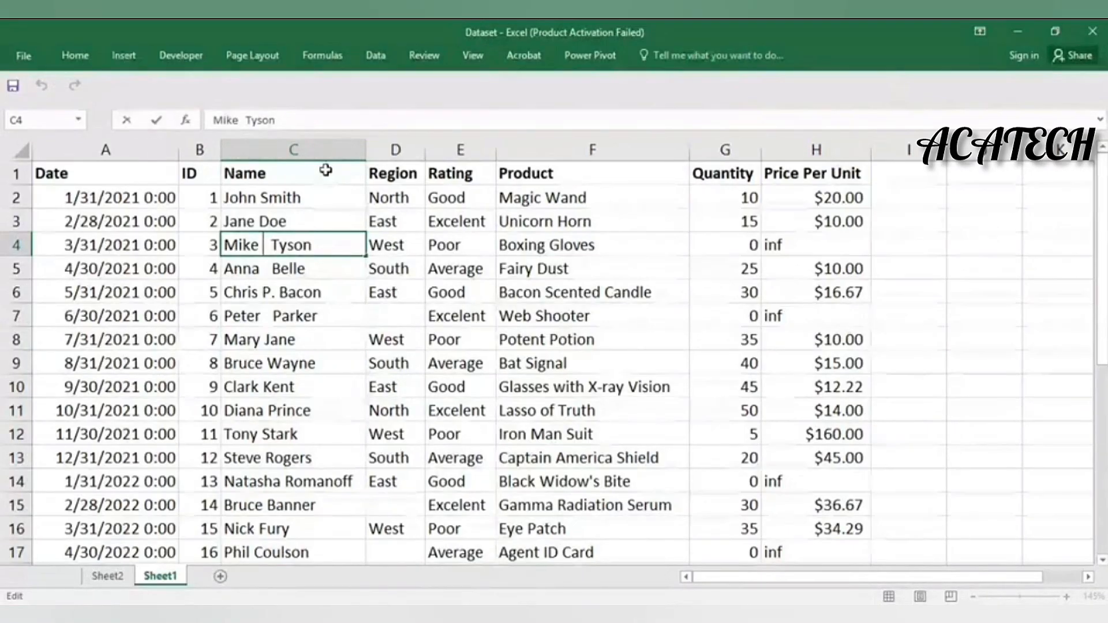
left_click(301, 268)
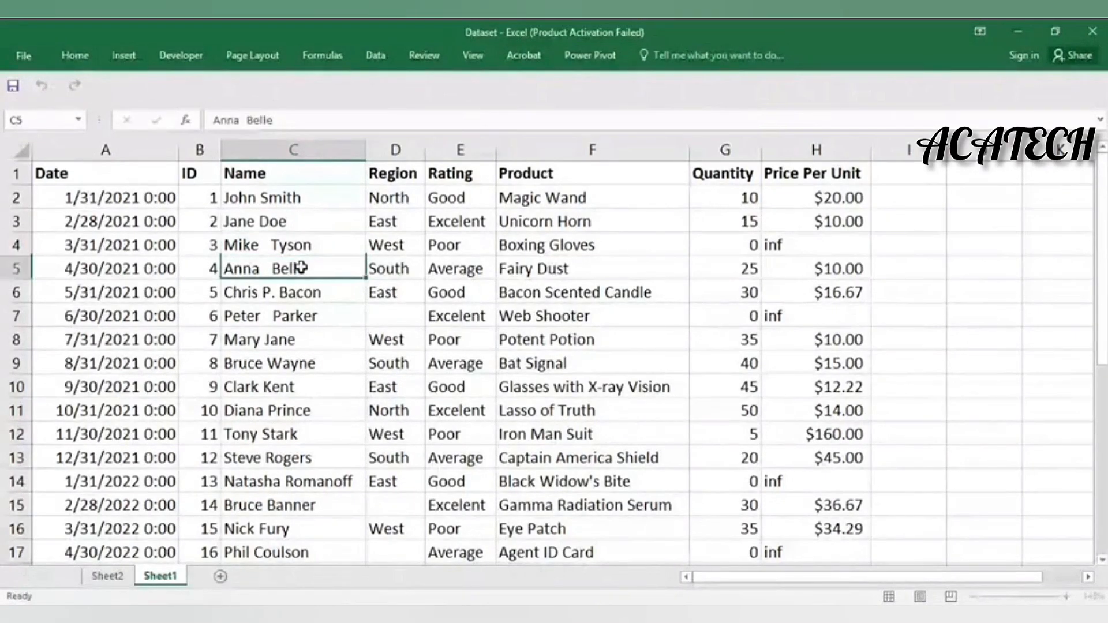
Delete the trailing space after 'Clark Kent' in C10 and recheck the name
double_click(315, 388)
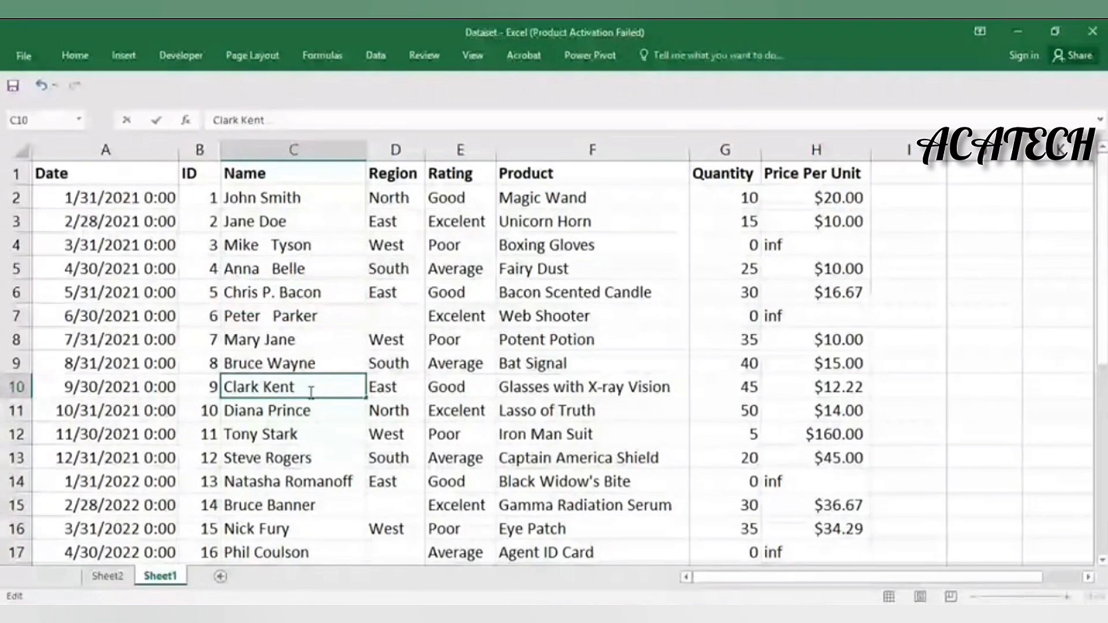
key("BackSpace")
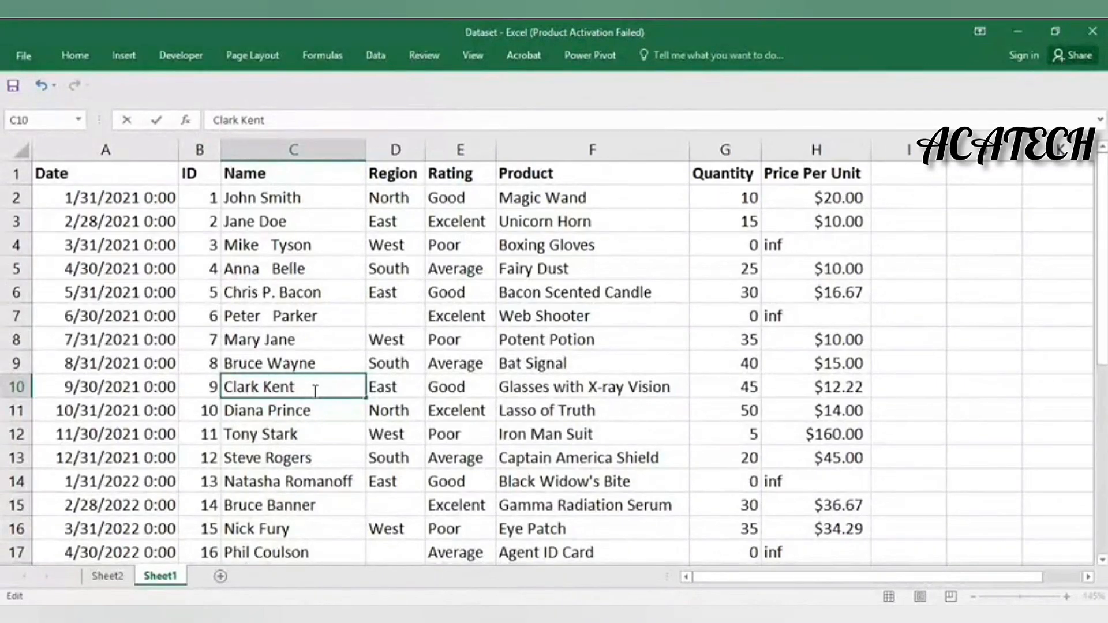
key("Return")
left_click(314, 391)
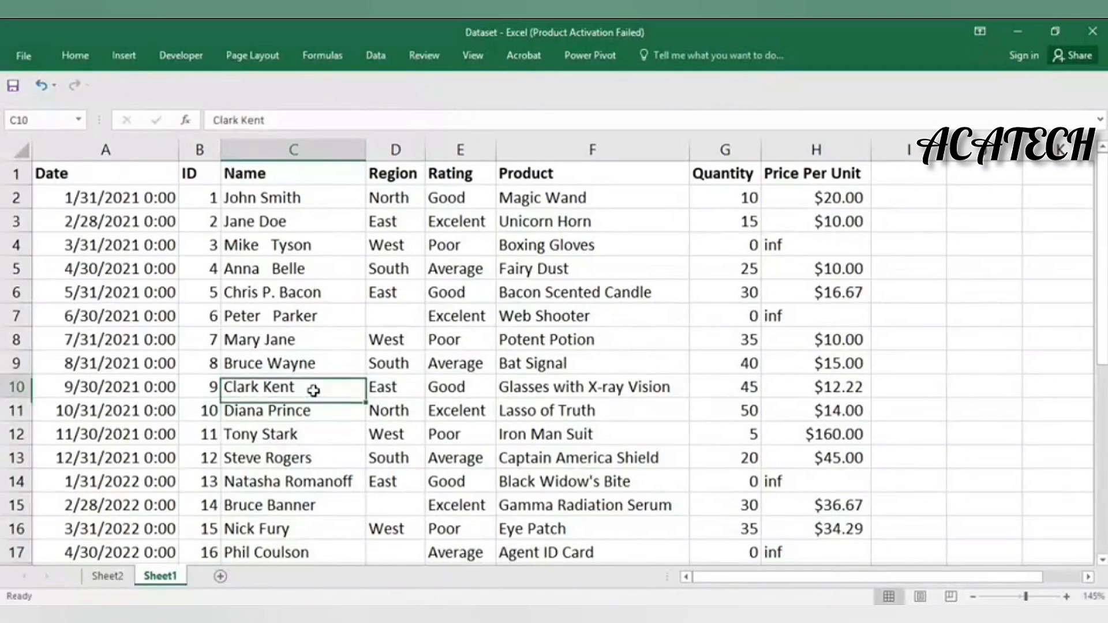
double_click(313, 391)
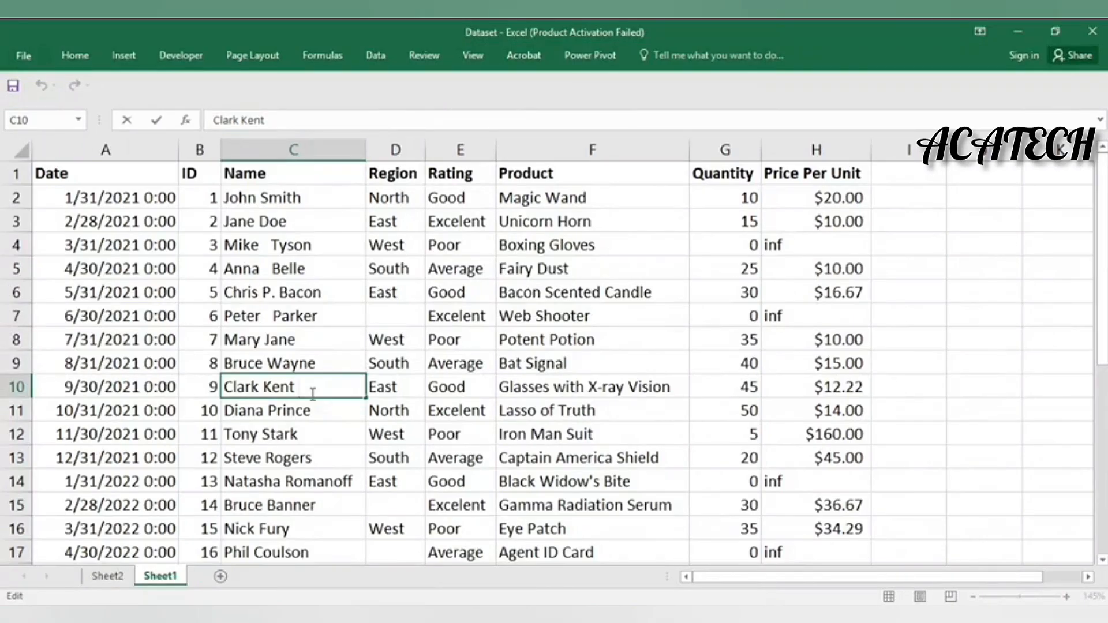
key("Return")
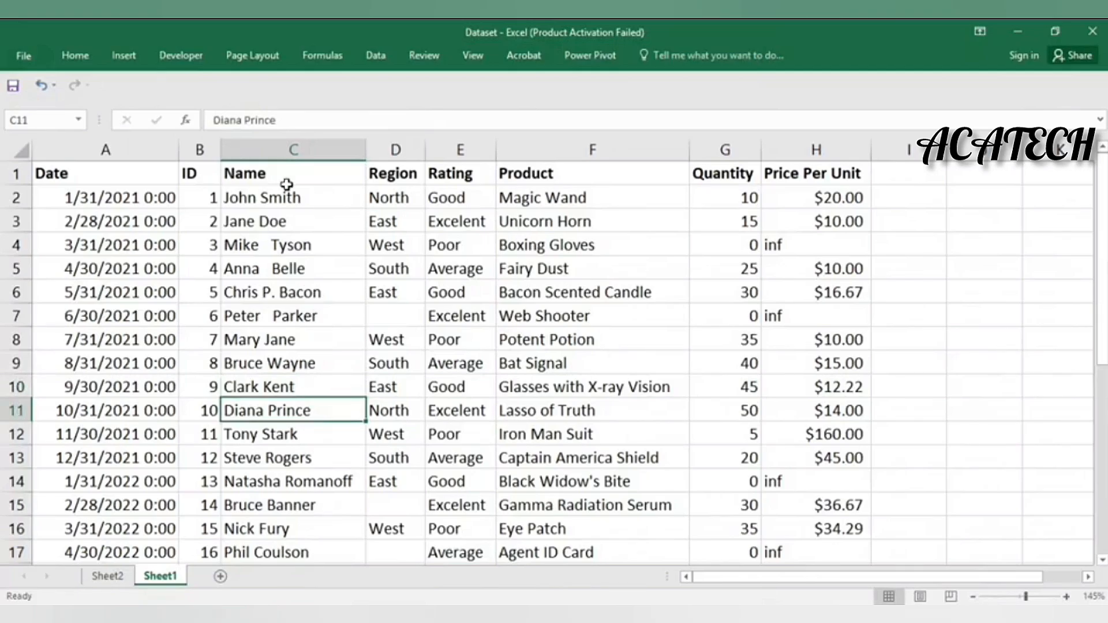
Enter the formula =TRIM(C2) in cell I2
left_click(898, 202)
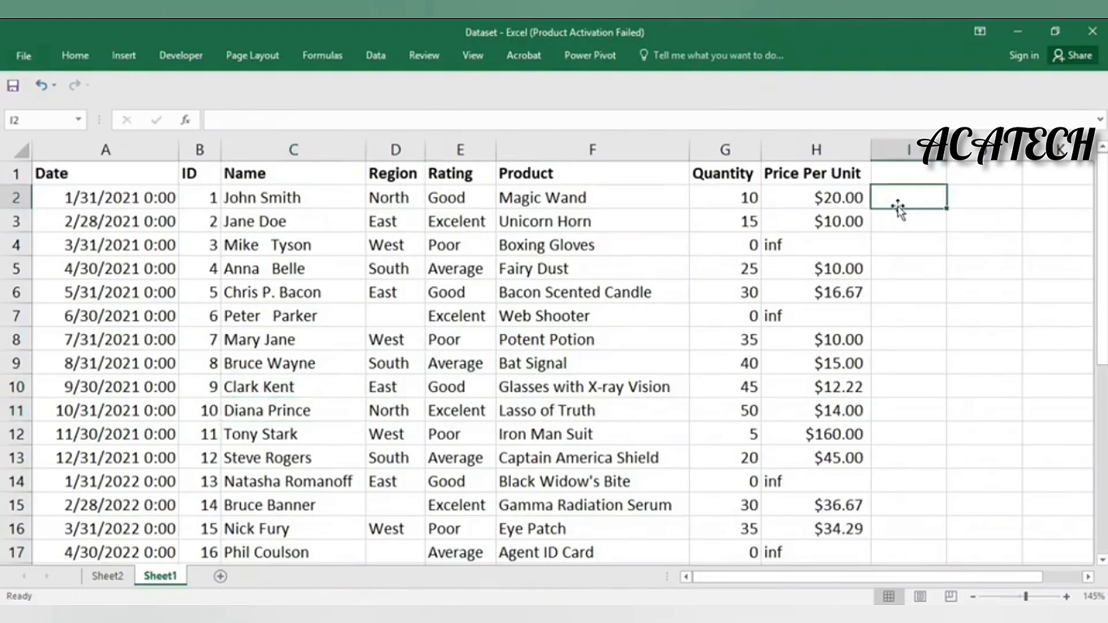
double_click(908, 200)
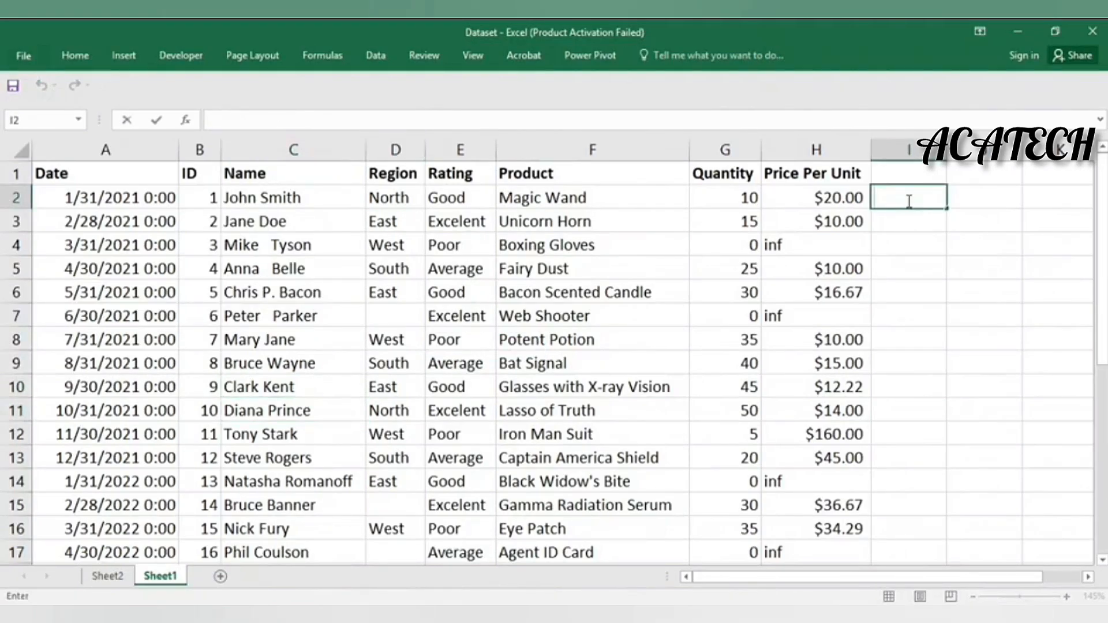
type("=trim")
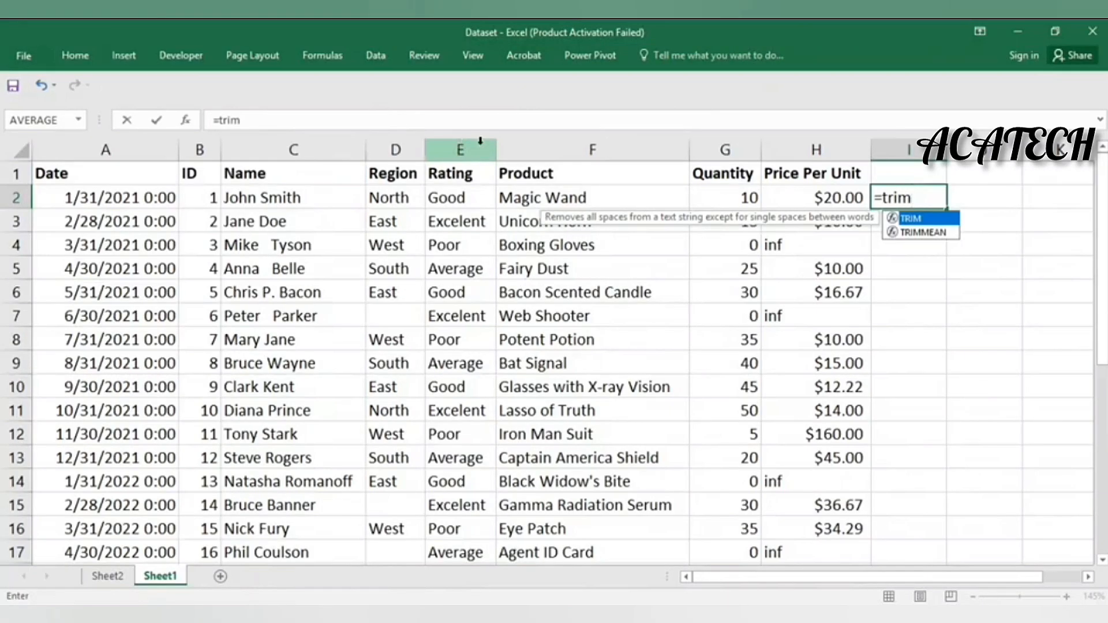
type("(")
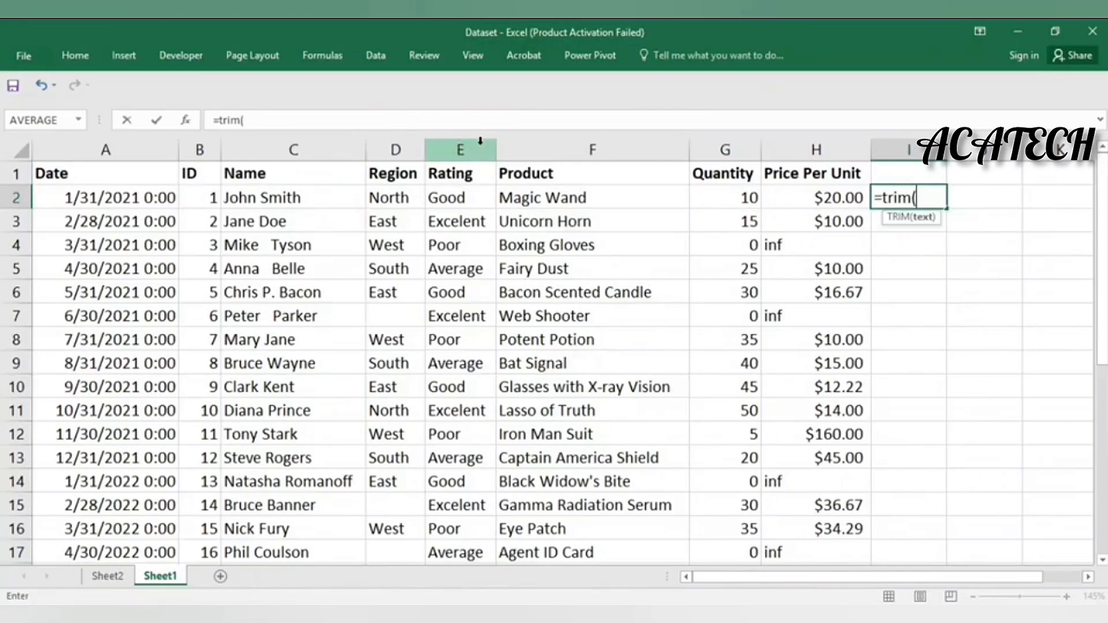
left_click(303, 198)
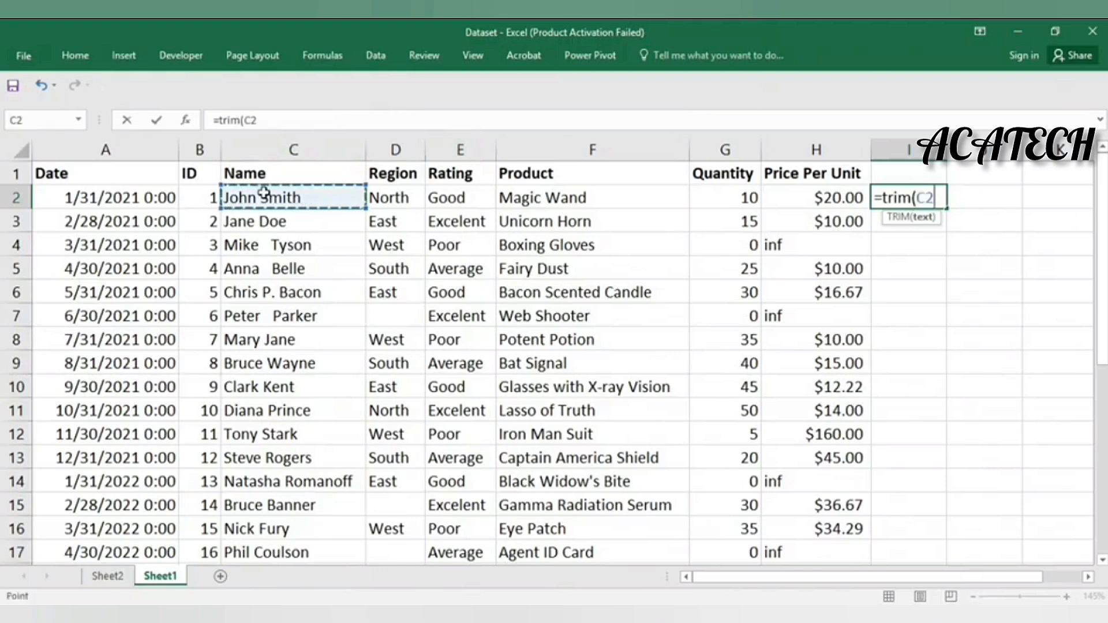
key("Return")
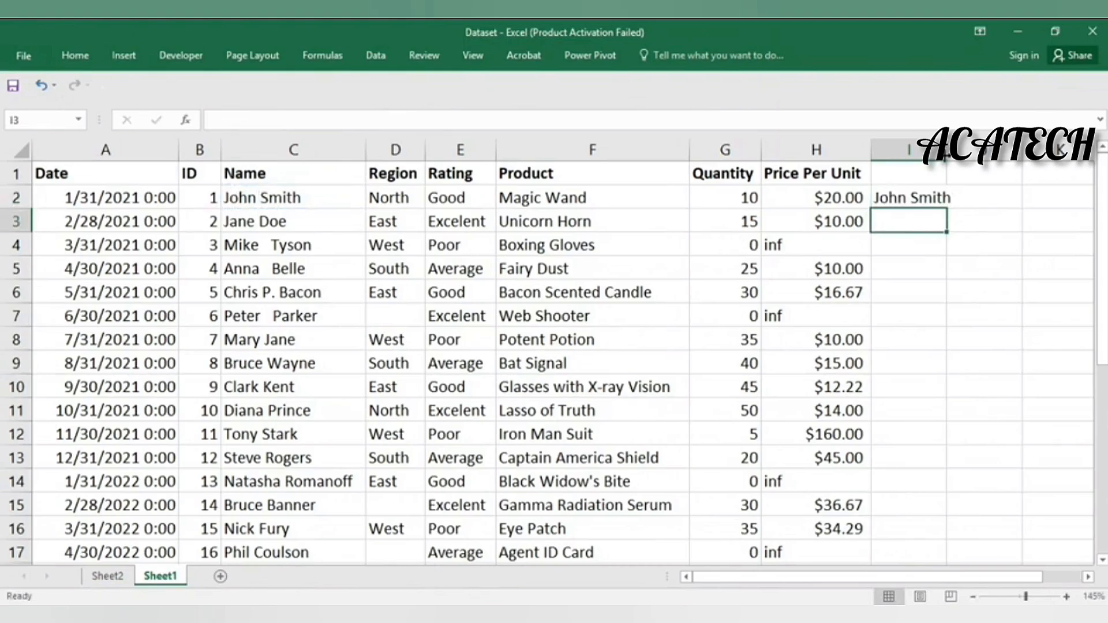
Fill the TRIM formula down to I29 and autofit column I
left_click(924, 195)
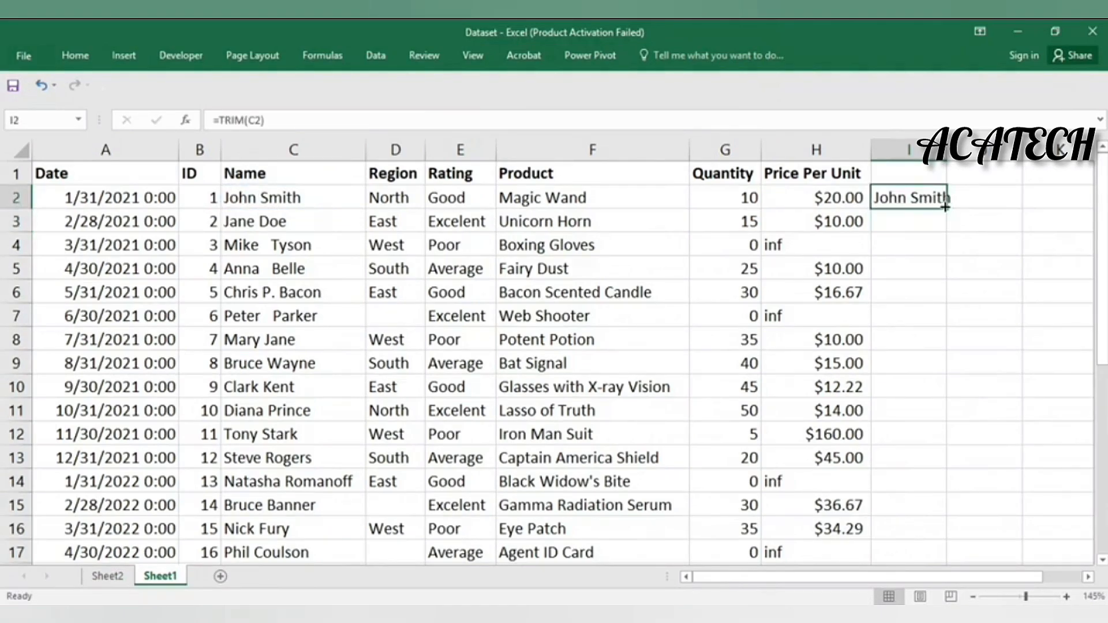
left_click_drag(945, 206, 923, 474)
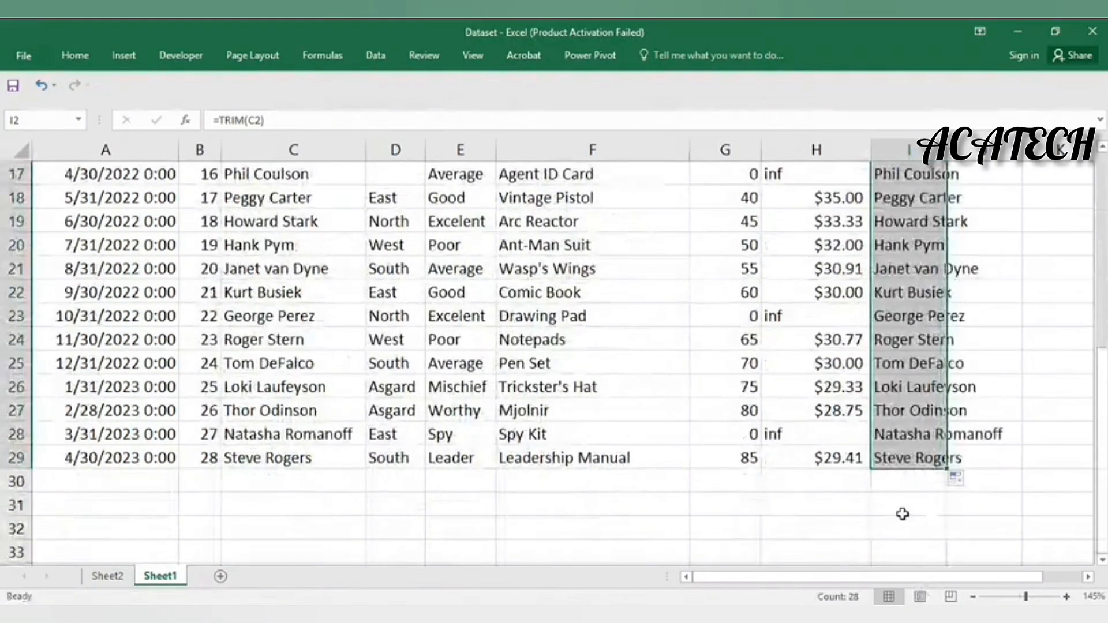
scroll(903, 512, "up", 5)
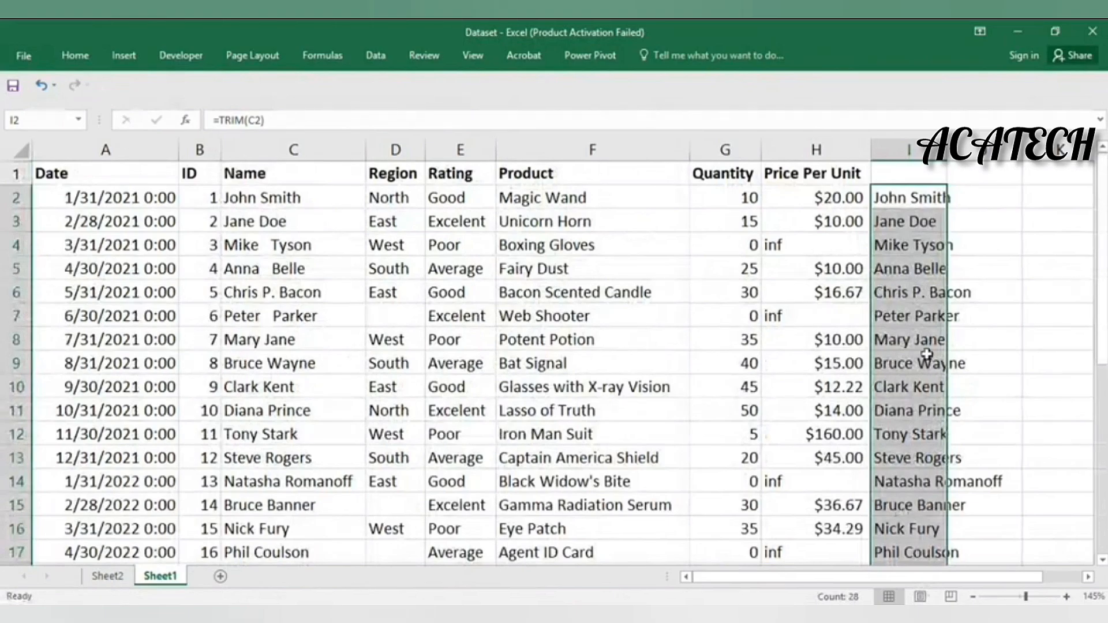
double_click(947, 149)
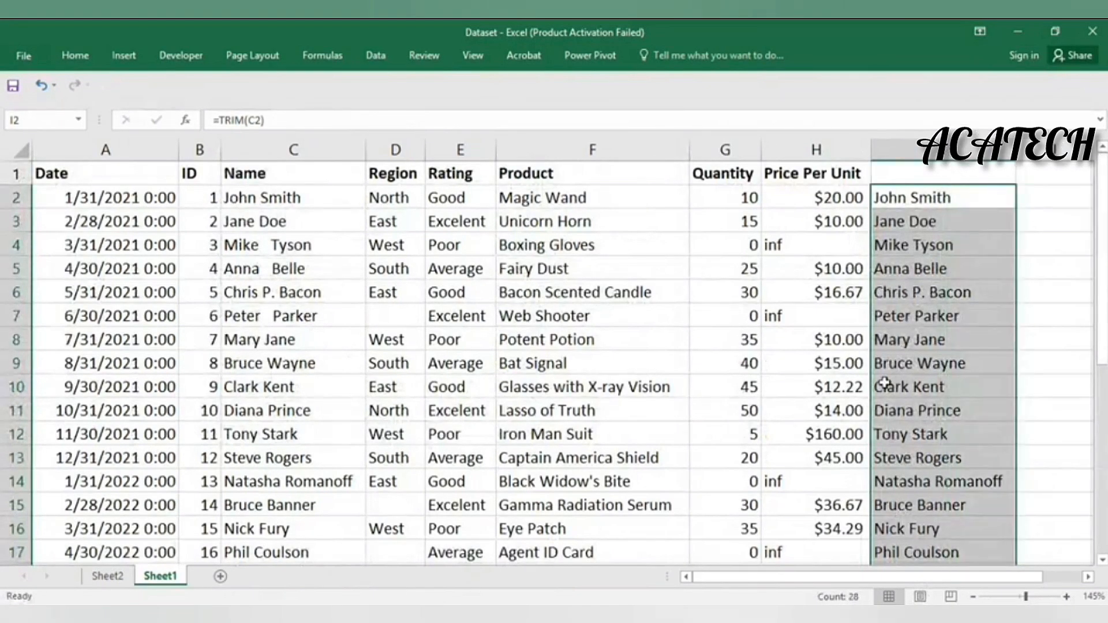
left_click(250, 269)
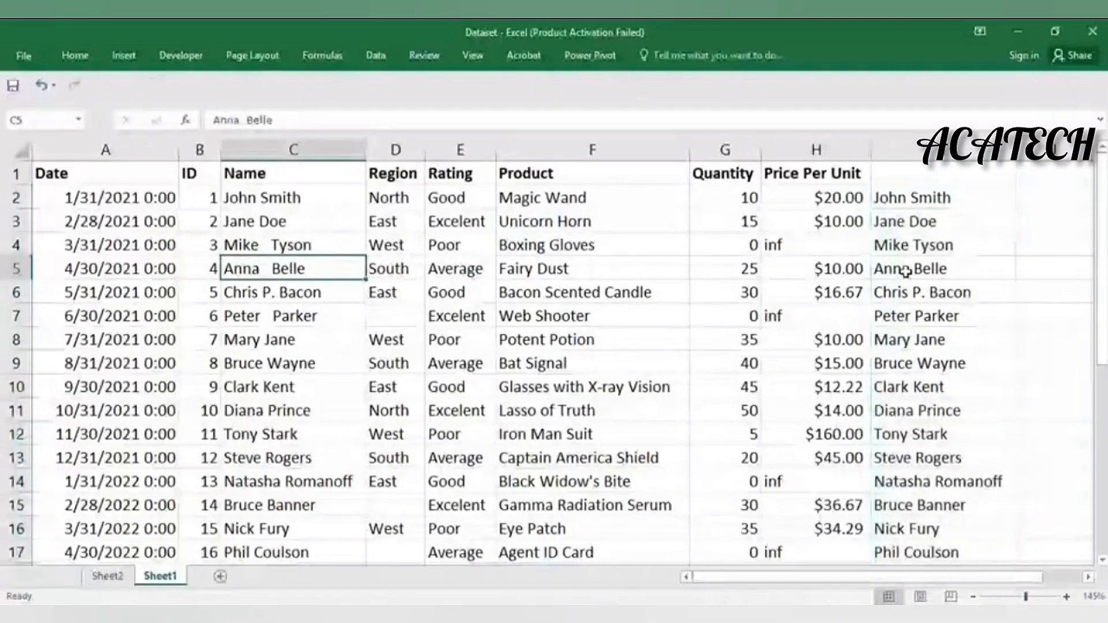
left_click(907, 270)
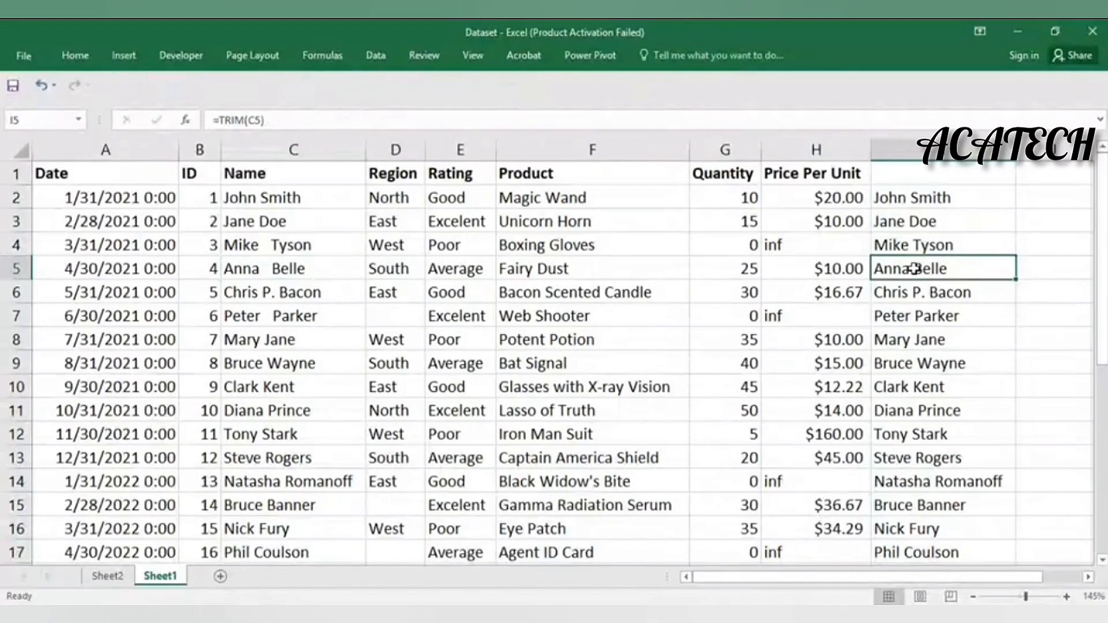
Select the trimmed names in I2:I29
left_click_drag(972, 200, 968, 520)
left_click_drag(968, 556, 962, 478)
scroll(691, 428, "up", 2)
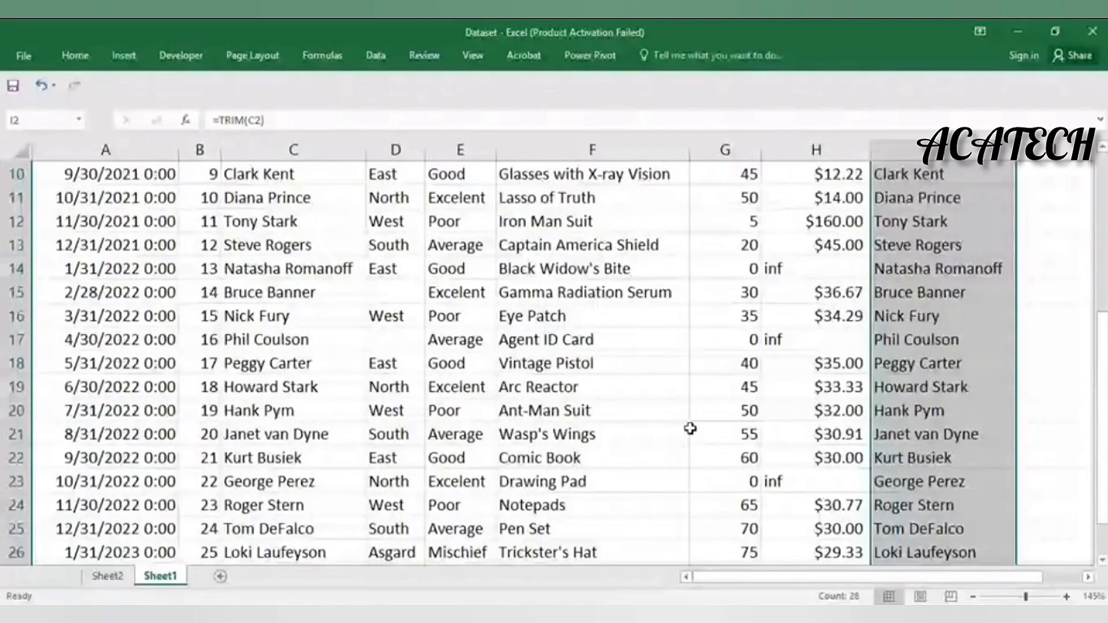
scroll(690, 429, "up", 3)
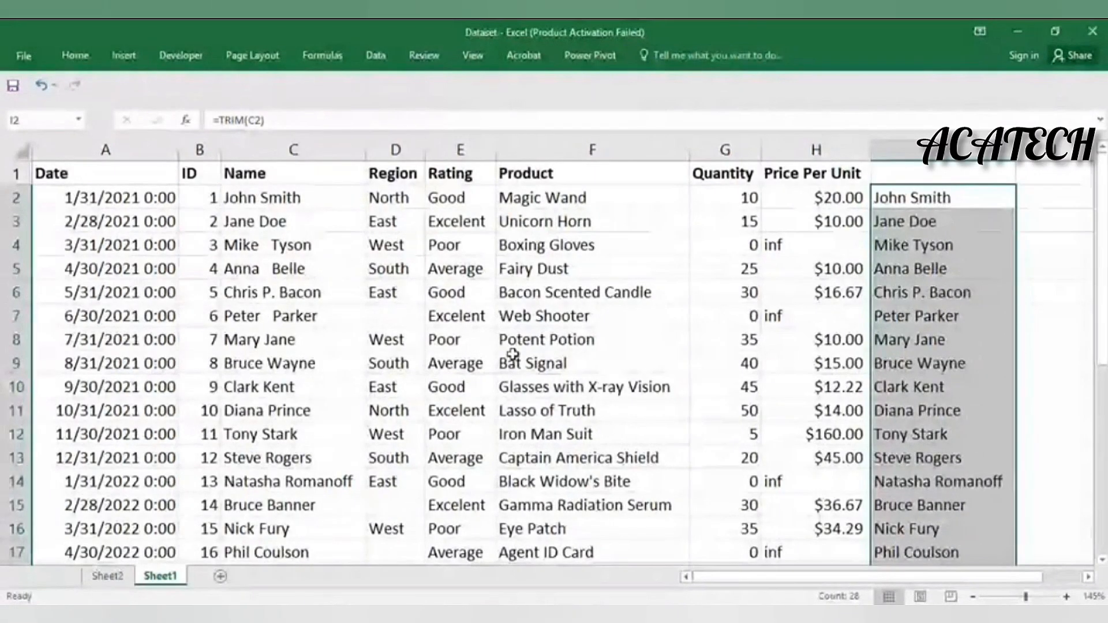
Paste the trimmed names over C2:C29 as values only, undoing the #REF! paste
key("ctrl+c")
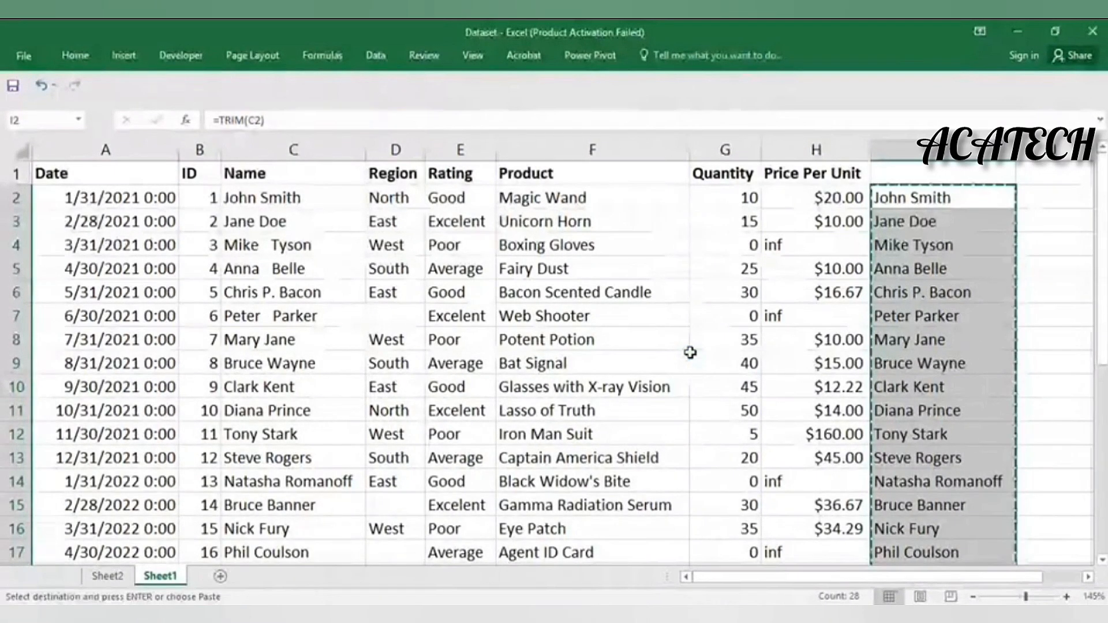
left_click(270, 199)
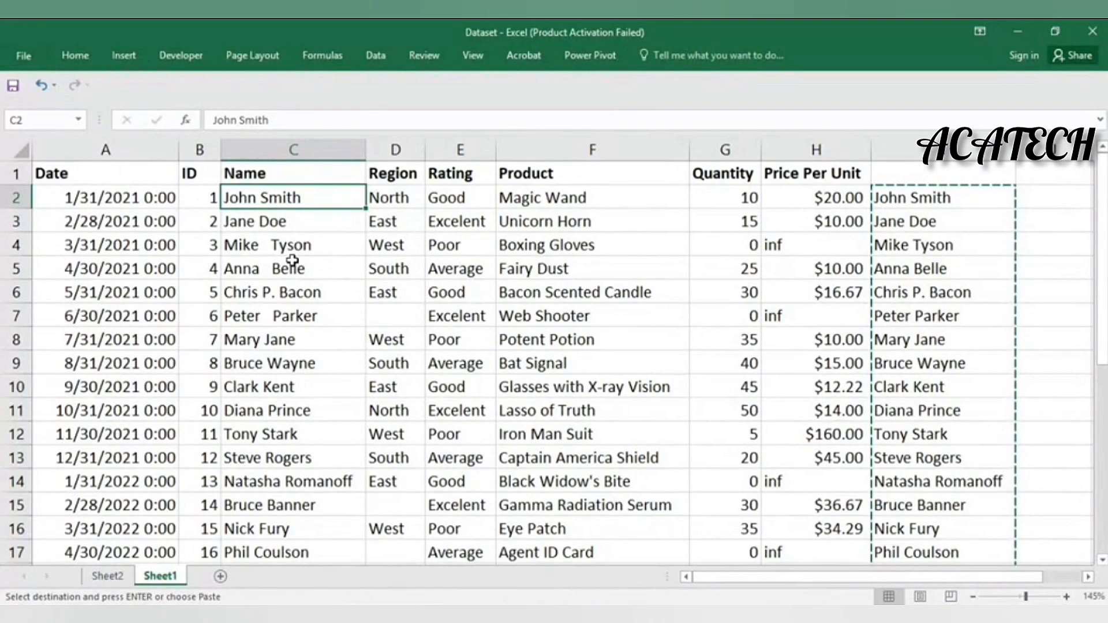
key("ctrl+v")
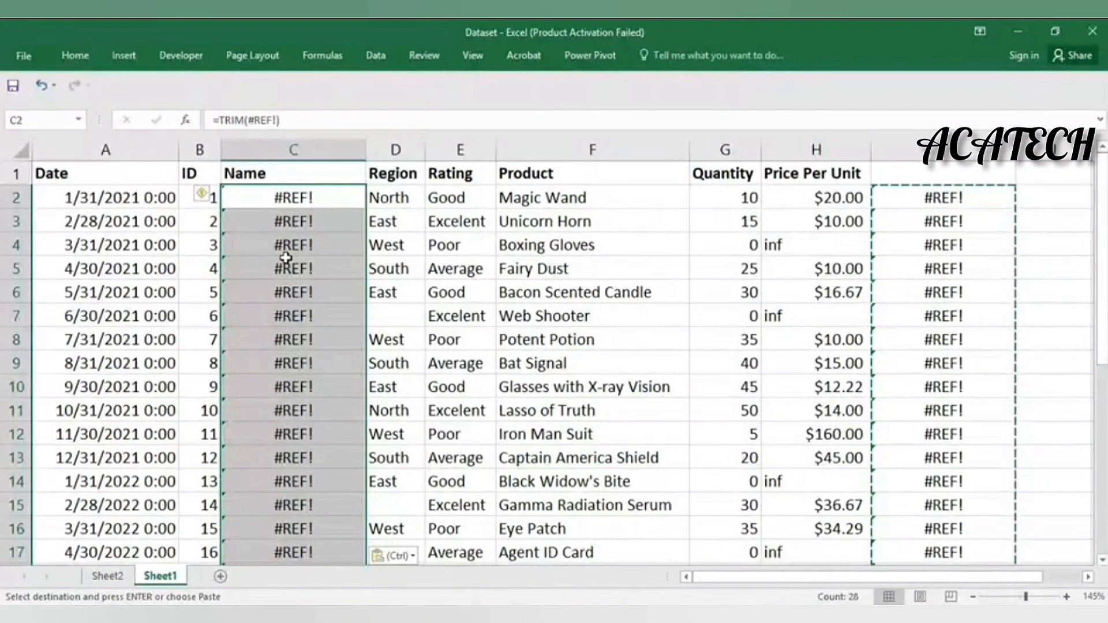
key("ctrl+z")
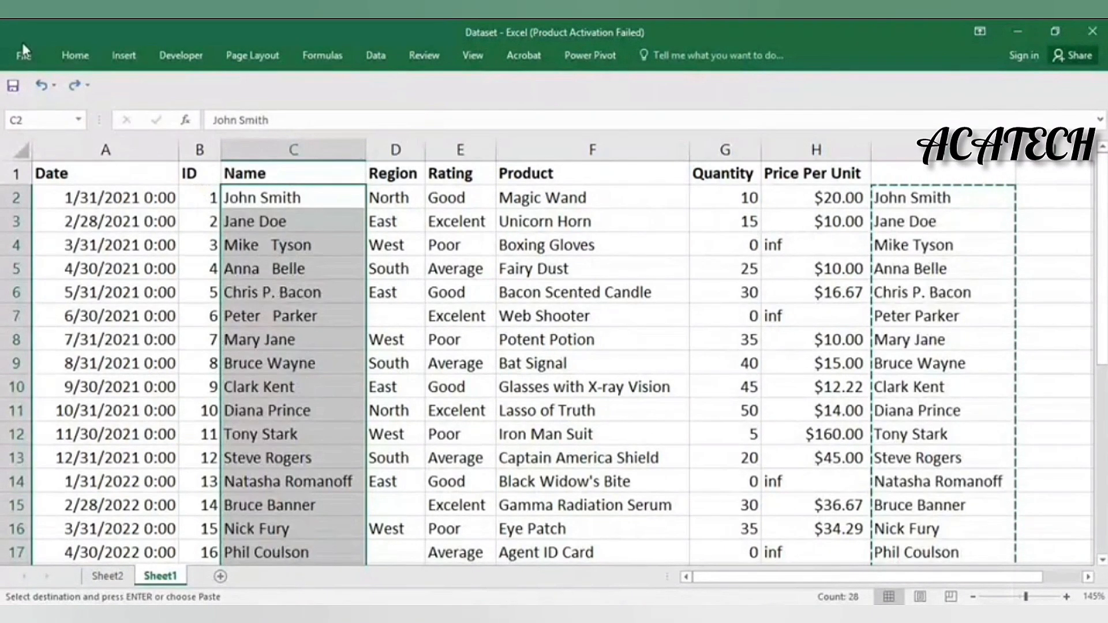
left_click(23, 50)
left_click(28, 35)
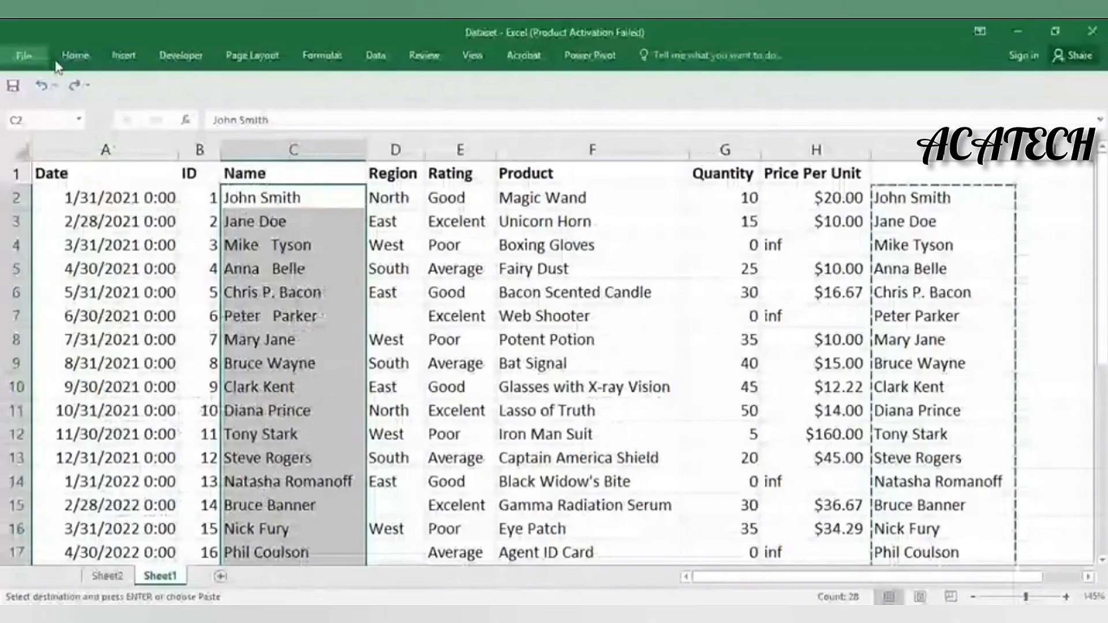
left_click(74, 56)
left_click(20, 117)
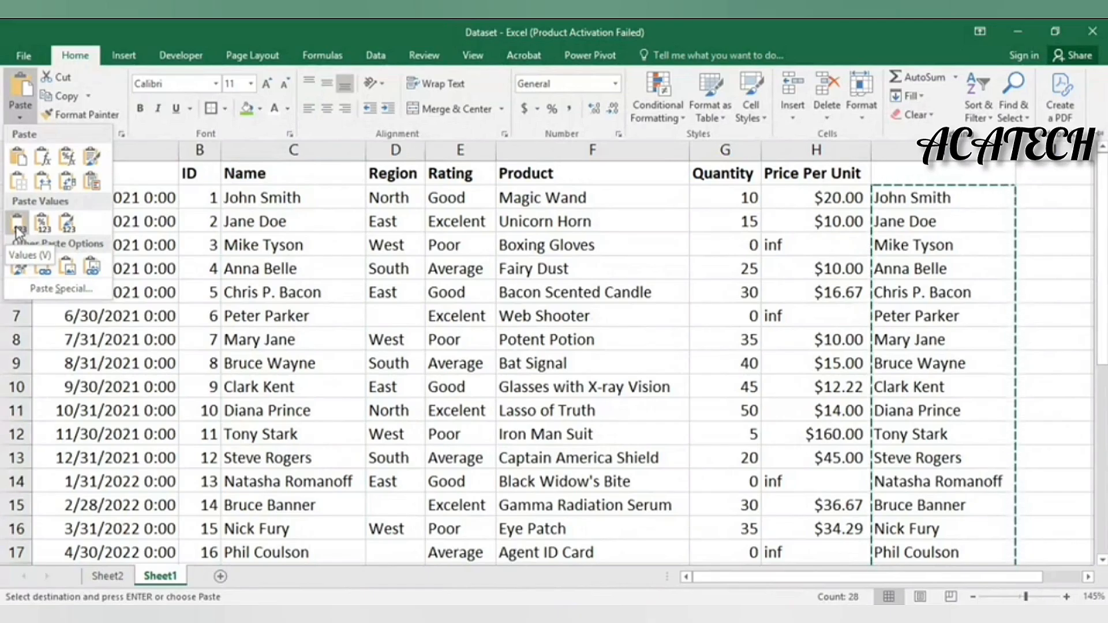
left_click(18, 231)
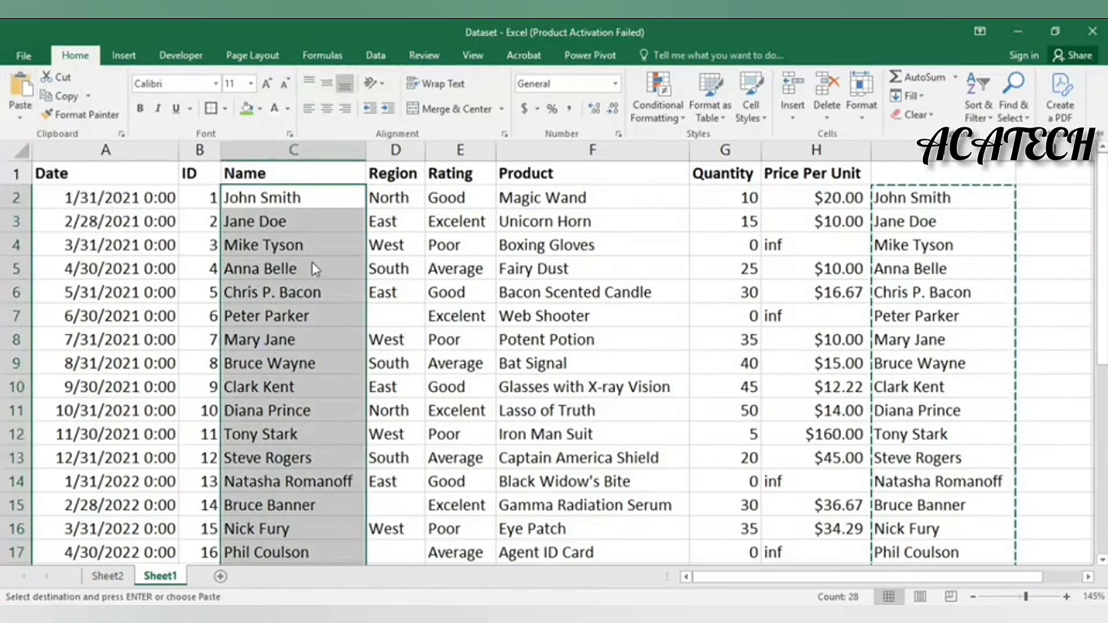
key("ctrl+F1")
left_click(284, 286)
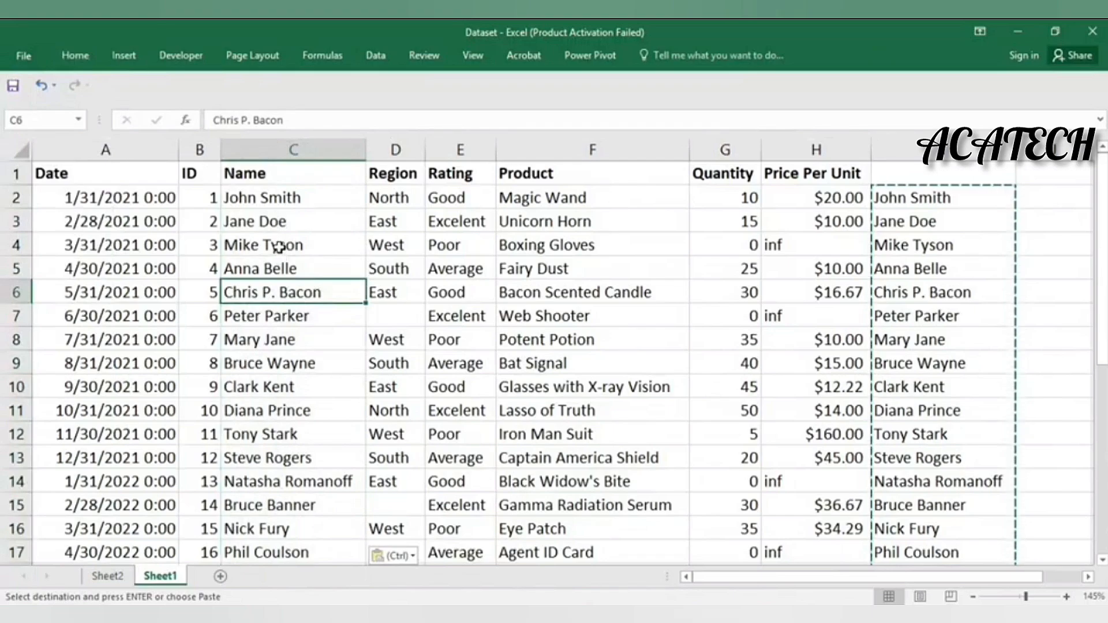
Clear the TRIM helper formulas from I2:I29
left_click(901, 255)
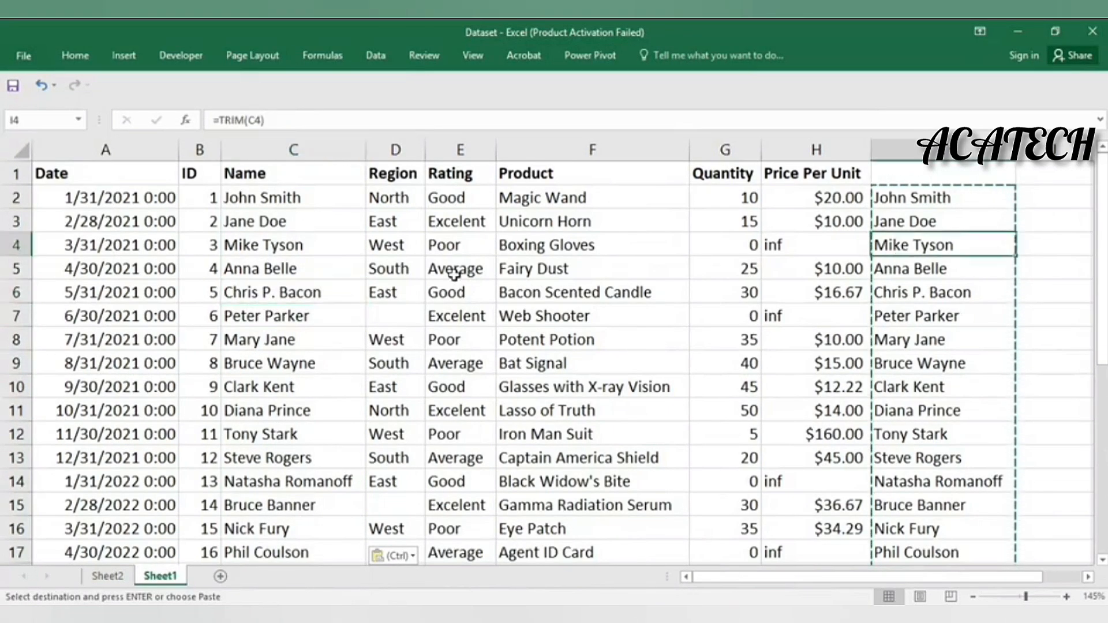
left_click(920, 201)
left_click_drag(921, 200, 982, 552)
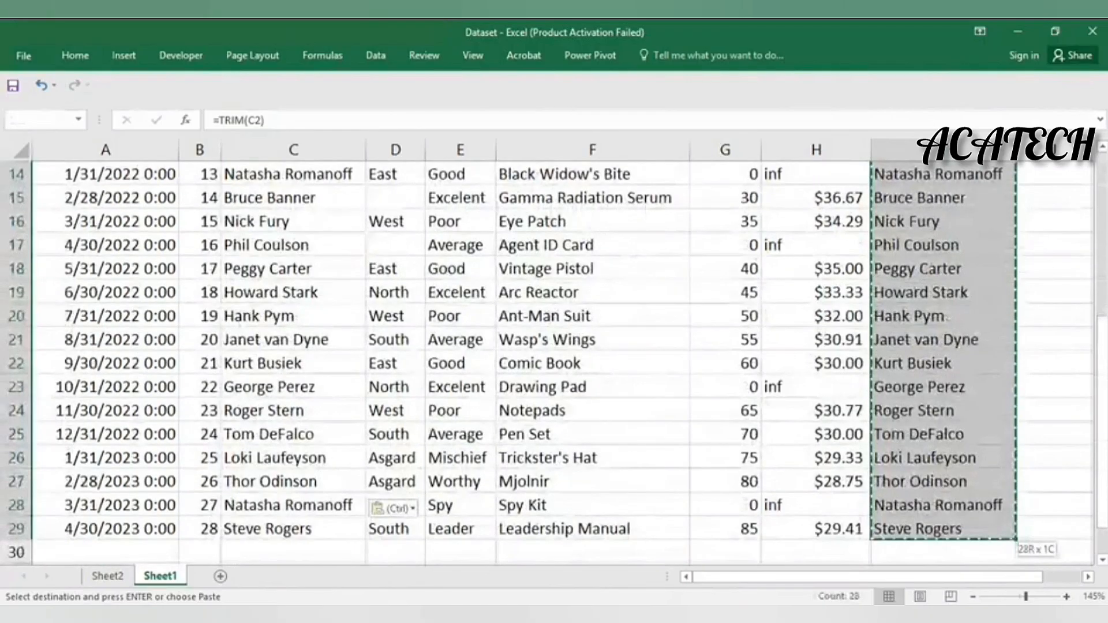
key("Delete")
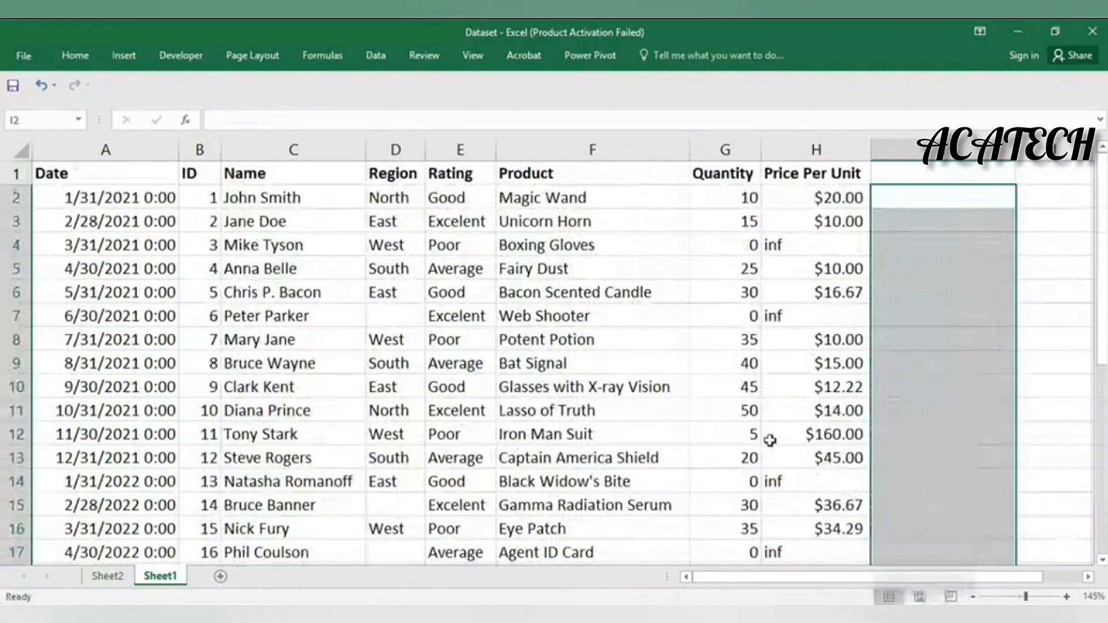
left_click(770, 441)
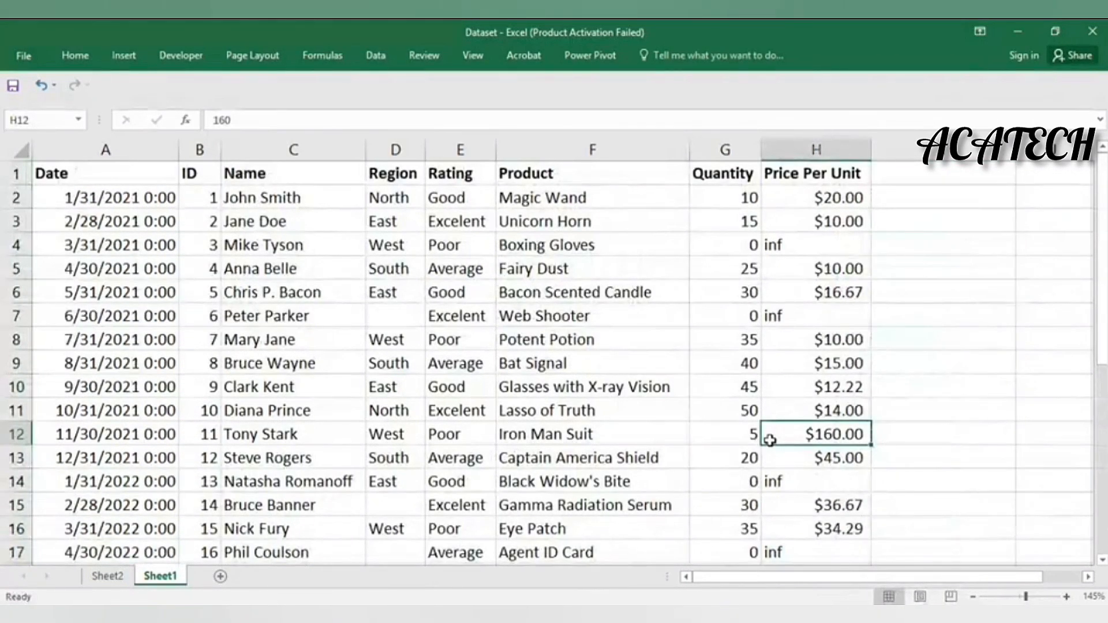
left_click(257, 199)
left_click(258, 263)
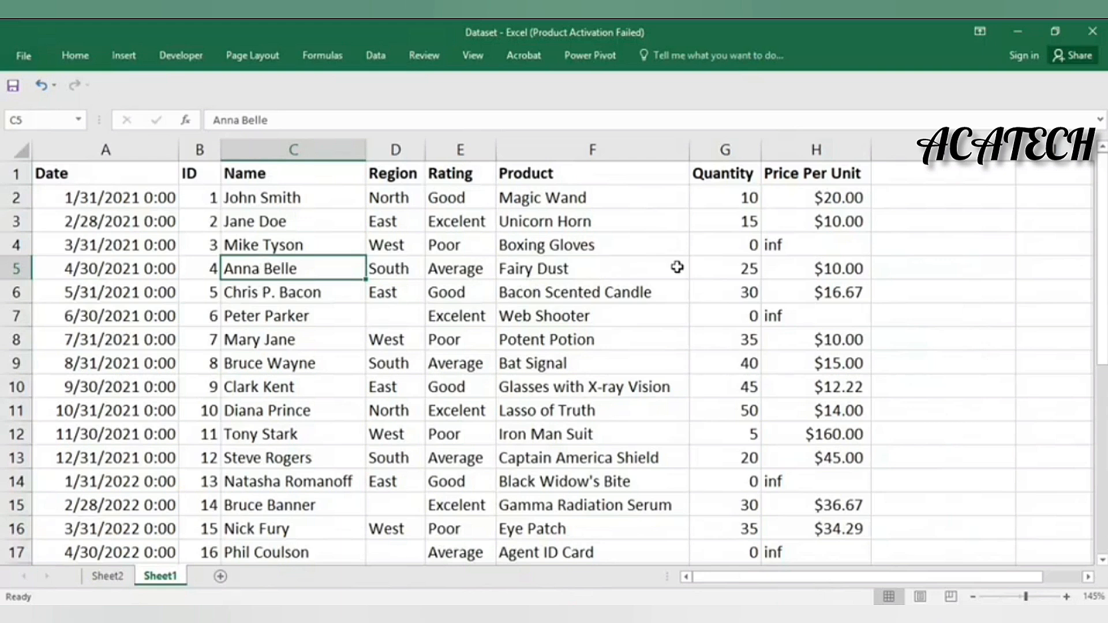
left_click_drag(396, 220, 398, 529)
scroll(405, 476, "down", 5)
left_click(407, 199)
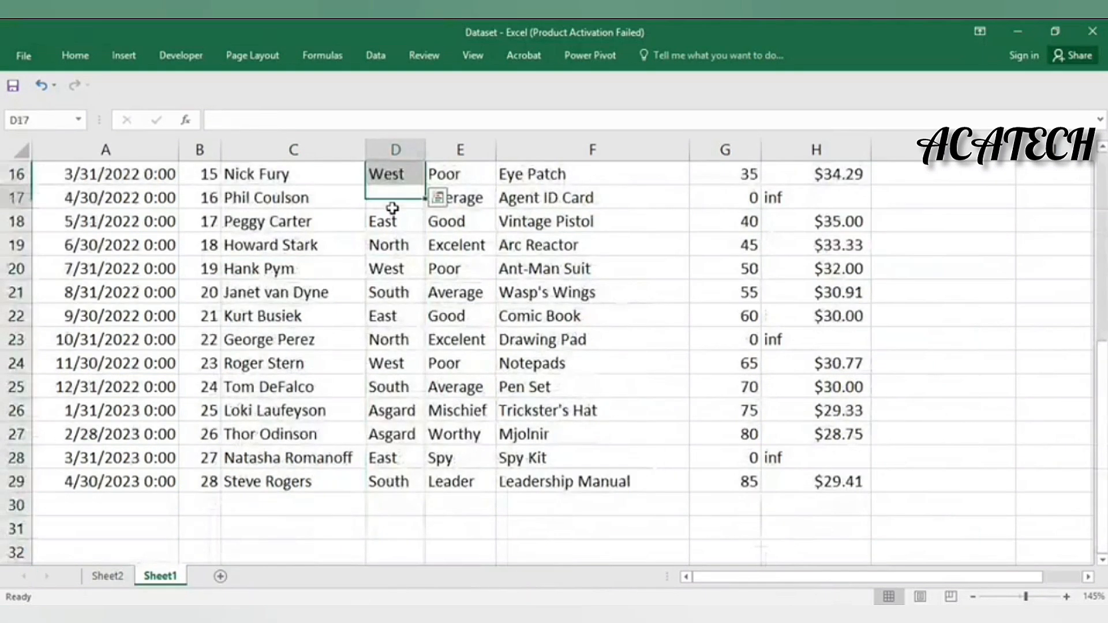
scroll(410, 264, "up", 5)
left_click(392, 314)
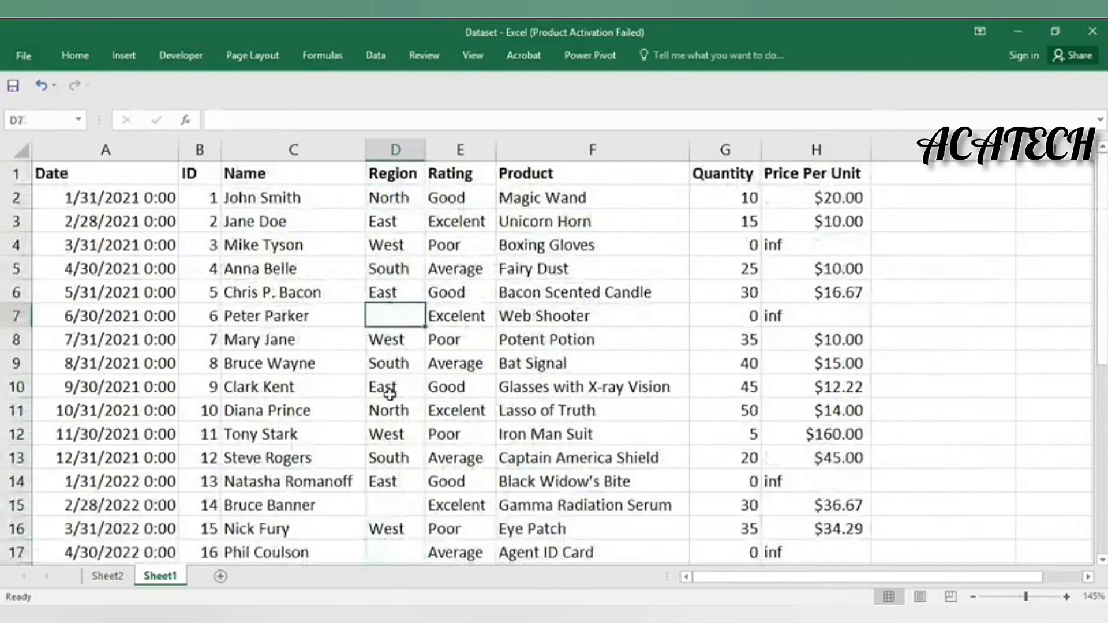
left_click(393, 411)
left_click(398, 503)
scroll(429, 426, "down", 5)
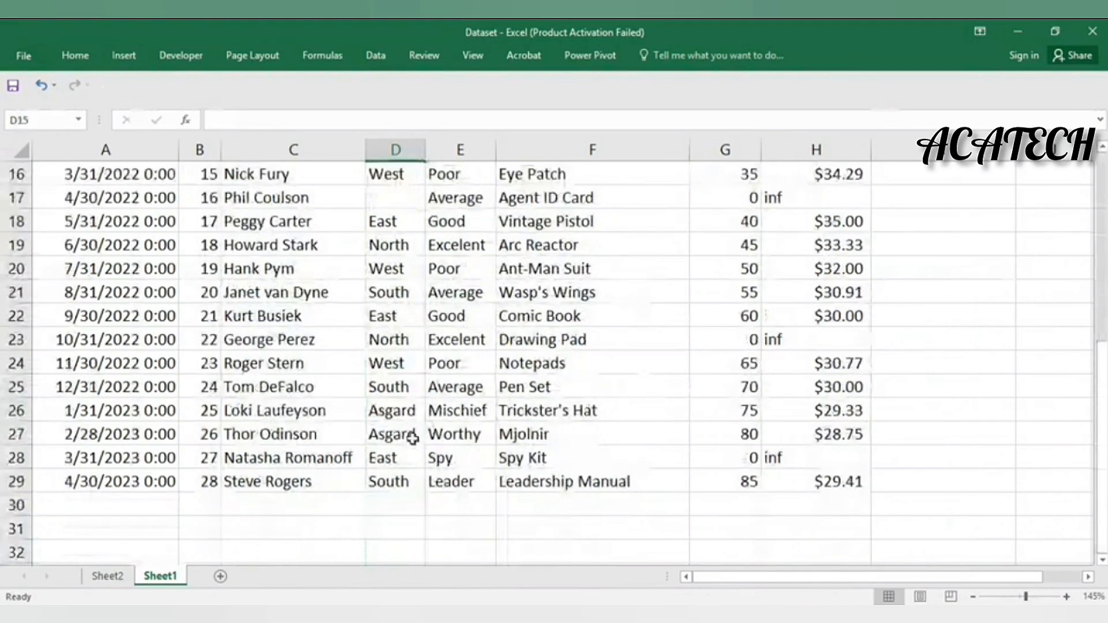
scroll(396, 456, "up", 3)
left_click(397, 411)
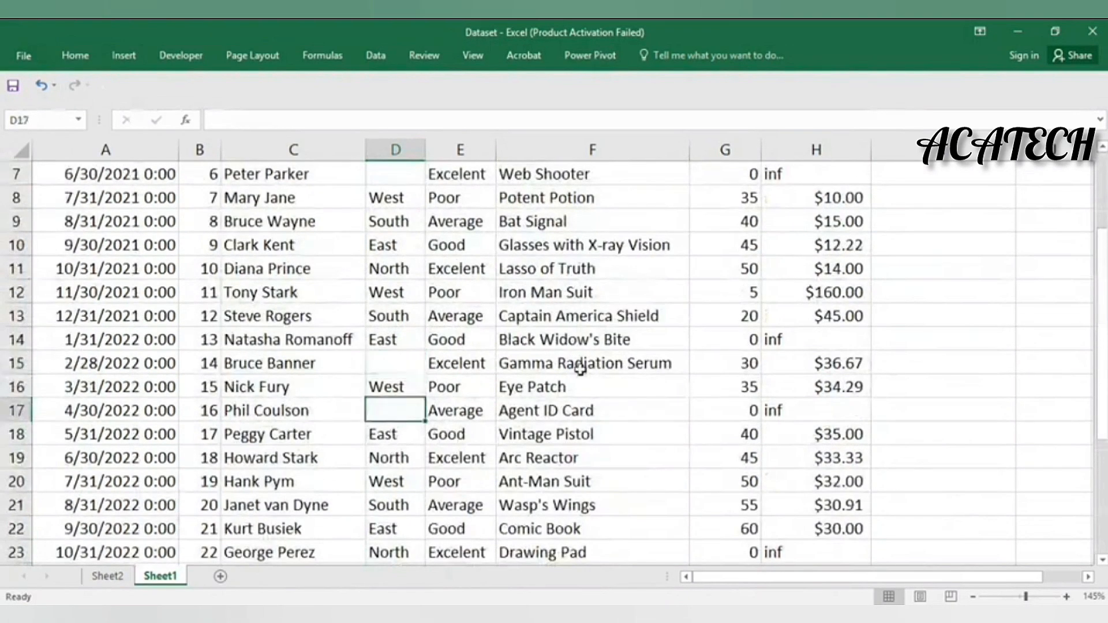
scroll(514, 401, "down", 5)
scroll(511, 402, "up", 2)
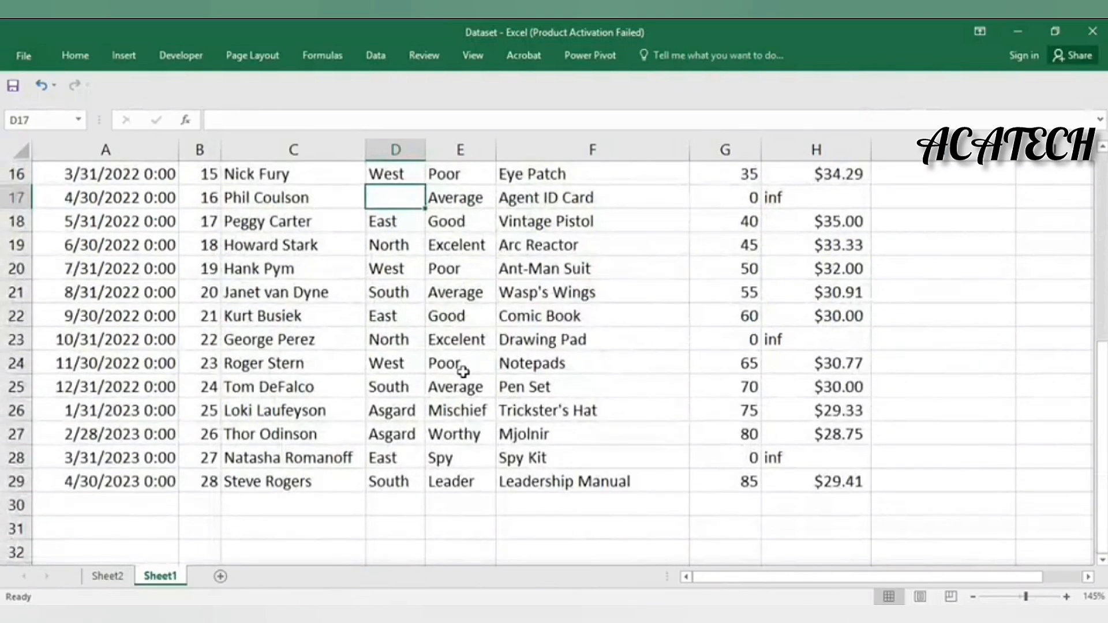
scroll(456, 370, "up", 5)
scroll(462, 375, "down", 5)
scroll(461, 379, "down", 3)
scroll(438, 373, "up", 8)
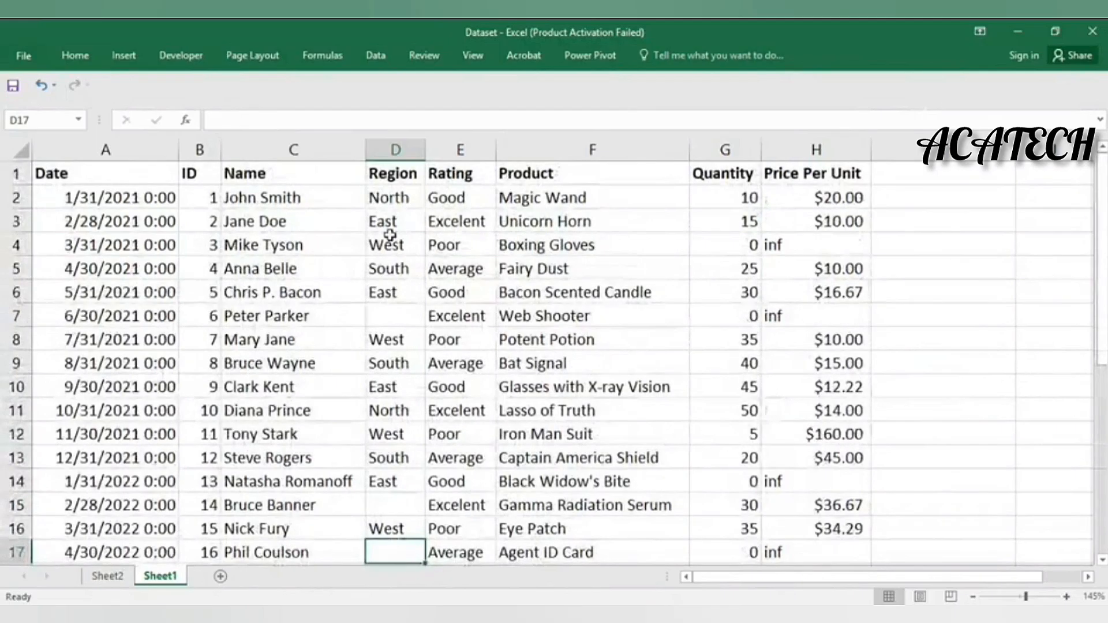
left_click(393, 197)
scroll(481, 357, "down", 4)
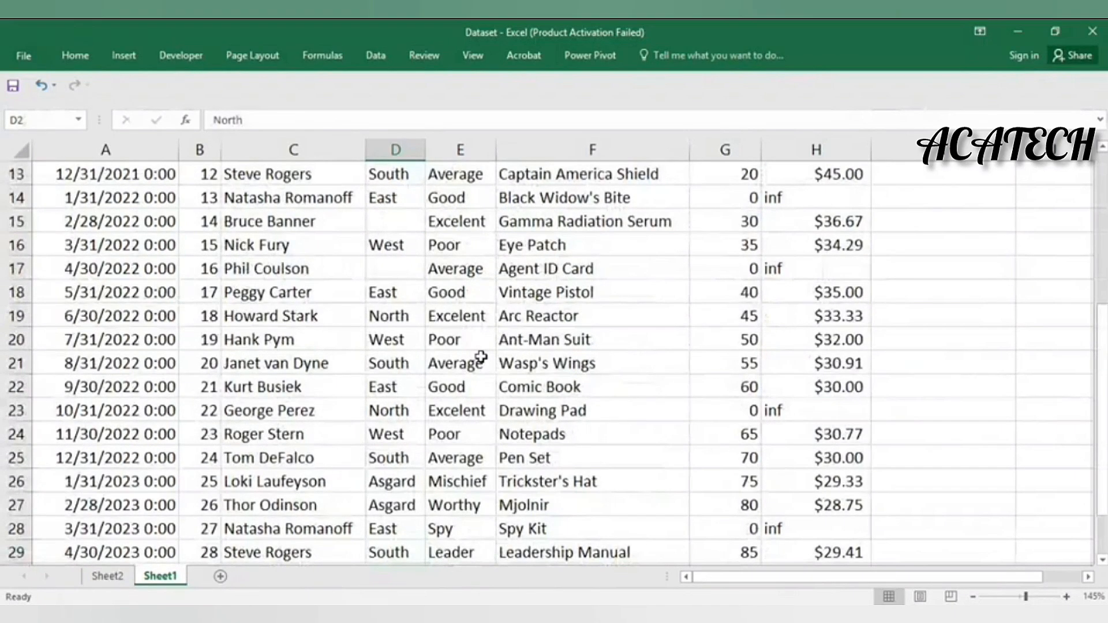
scroll(481, 357, "up", 4)
left_click(396, 149)
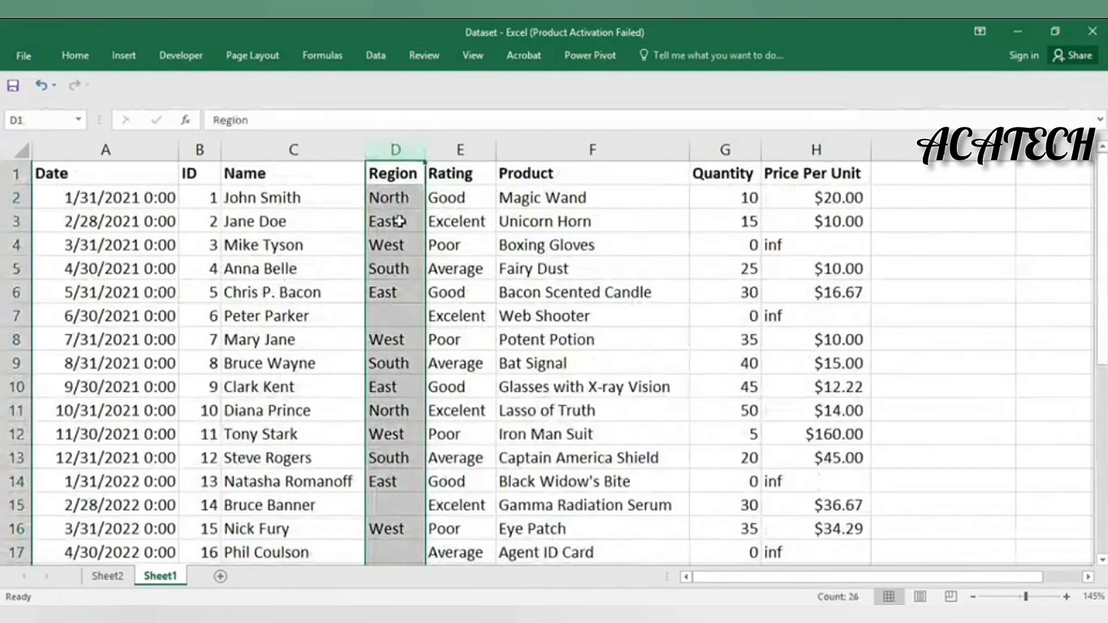
Pin the ribbon and use Find & Select > Go To Special > Blanks on column D
left_click(75, 56)
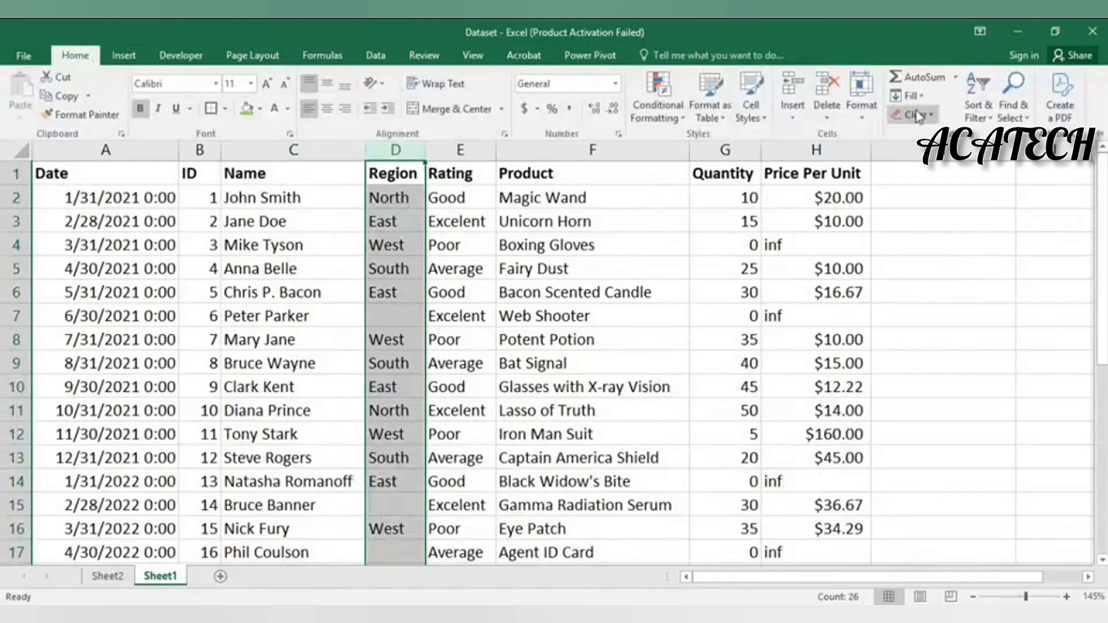
left_click(1014, 107)
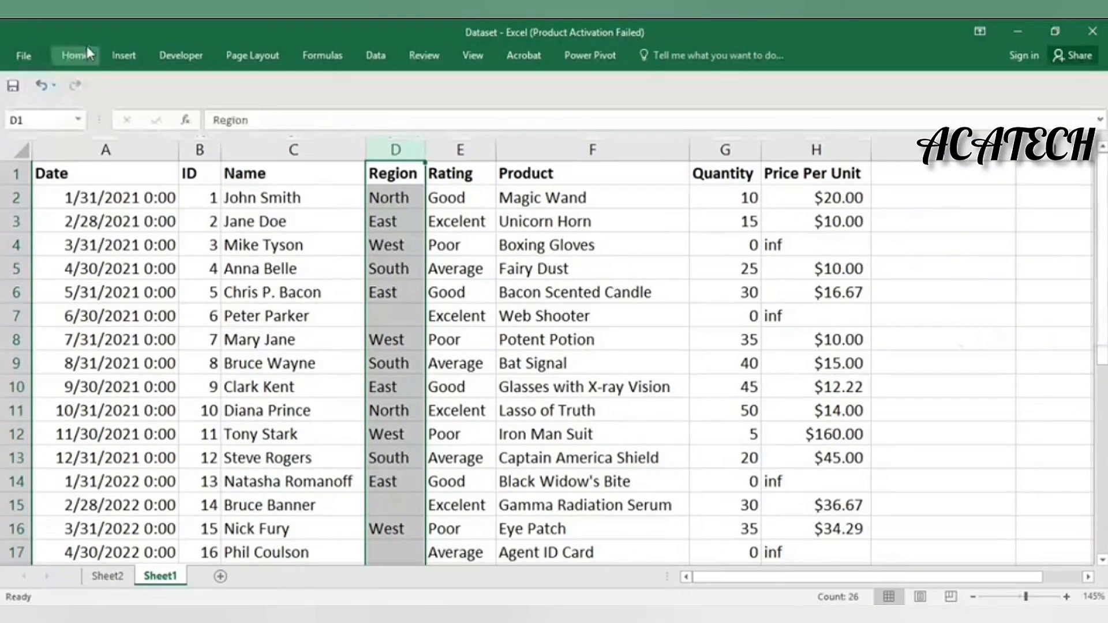
double_click(90, 53)
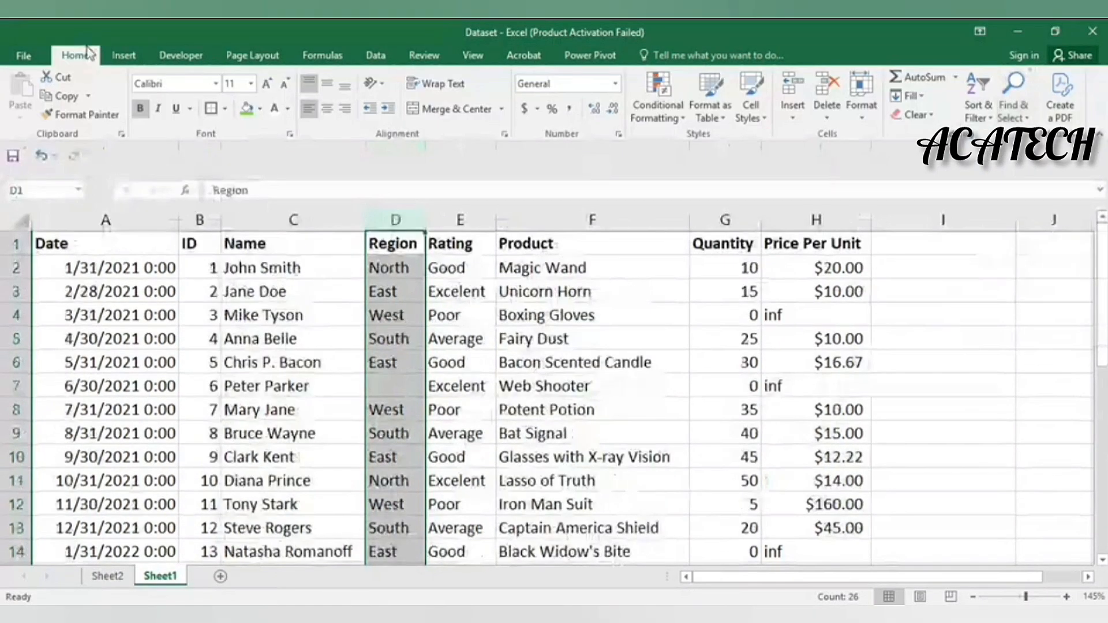
left_click(1019, 118)
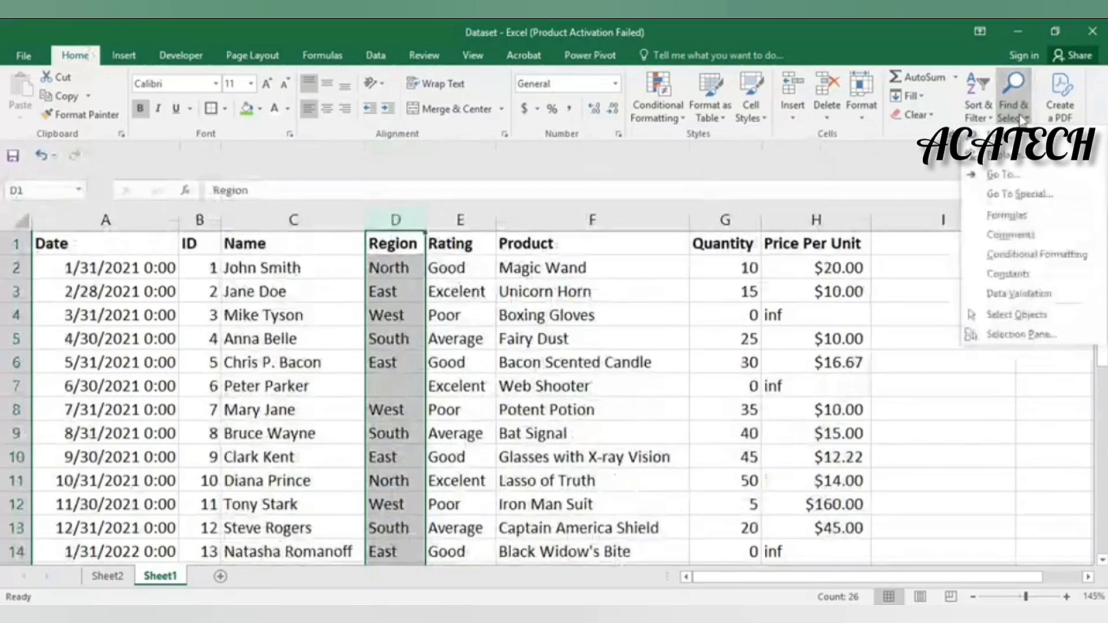
left_click(1009, 194)
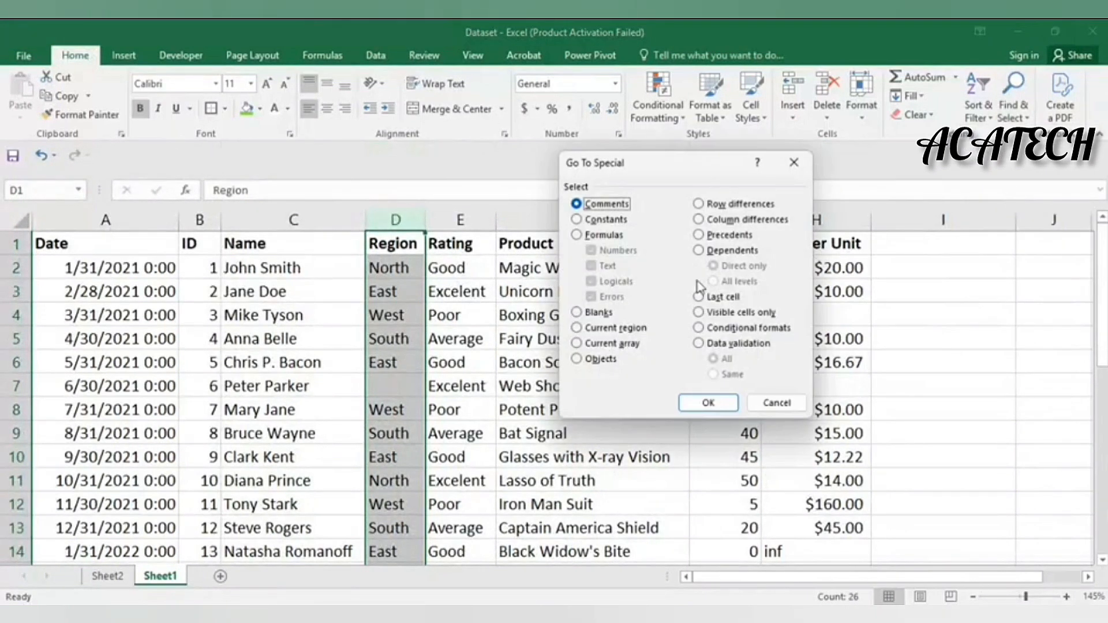
left_click(600, 314)
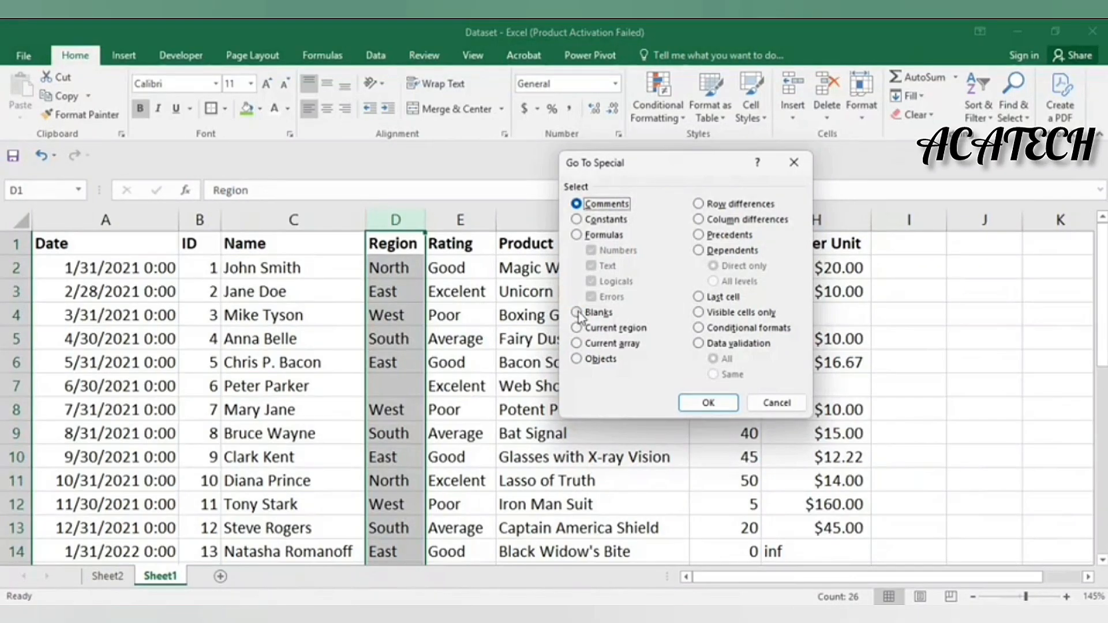
left_click(579, 313)
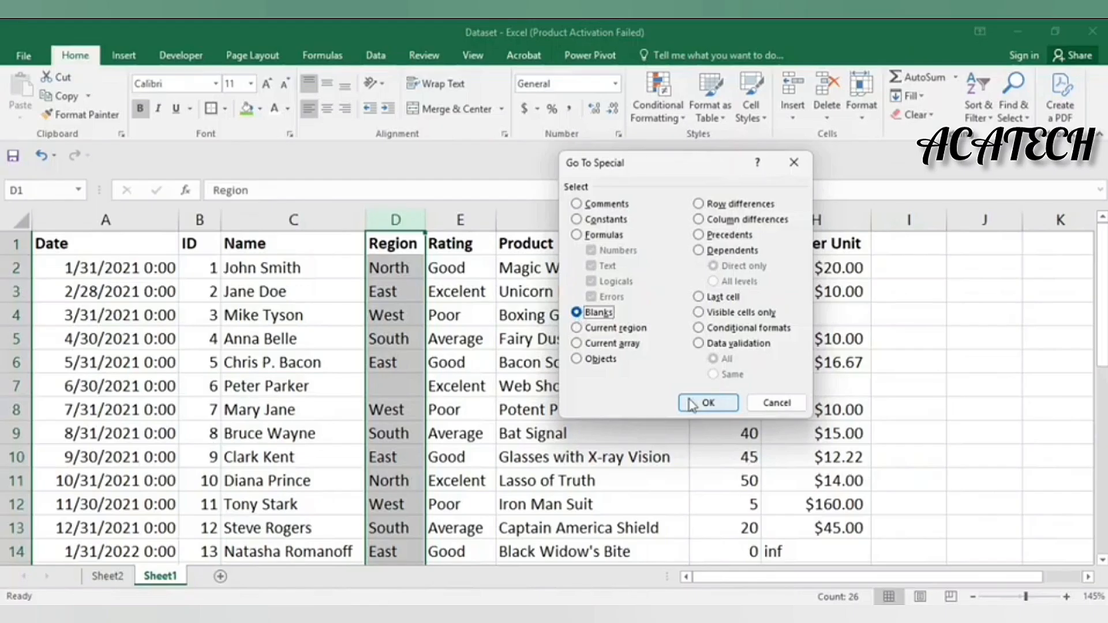
left_click(708, 403)
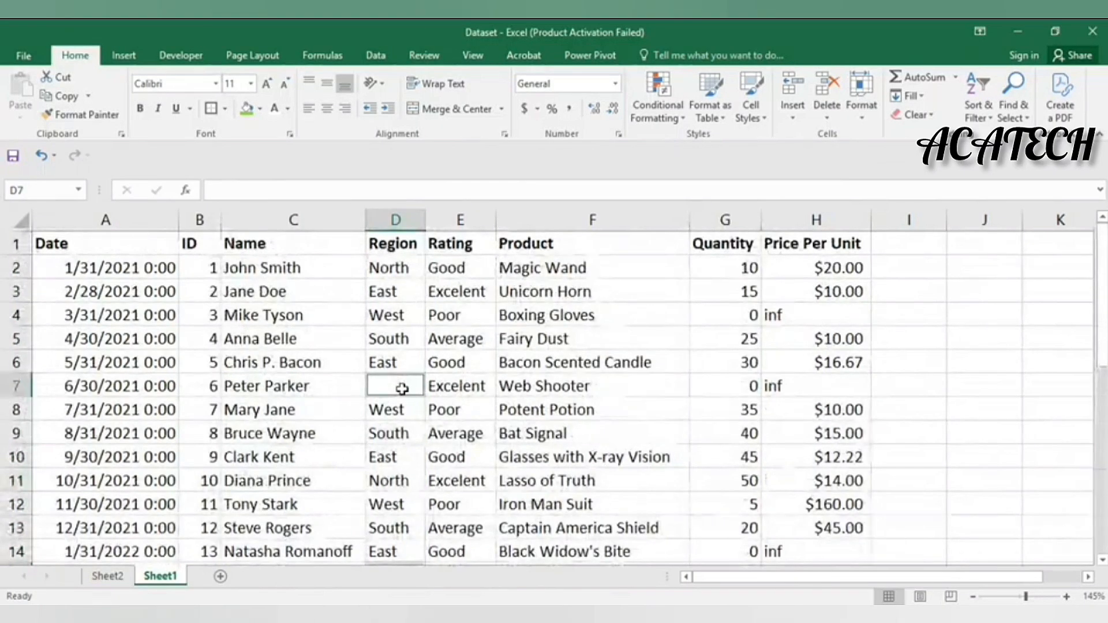
scroll(398, 395, "down", 4)
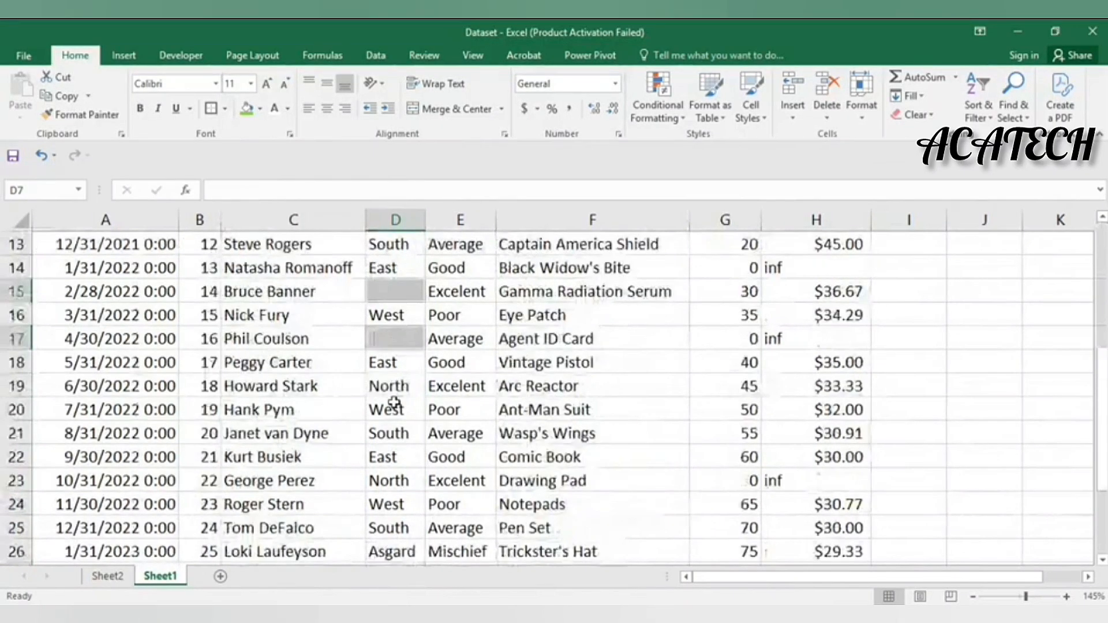
scroll(389, 379, "down", 1)
scroll(433, 334, "up", 3)
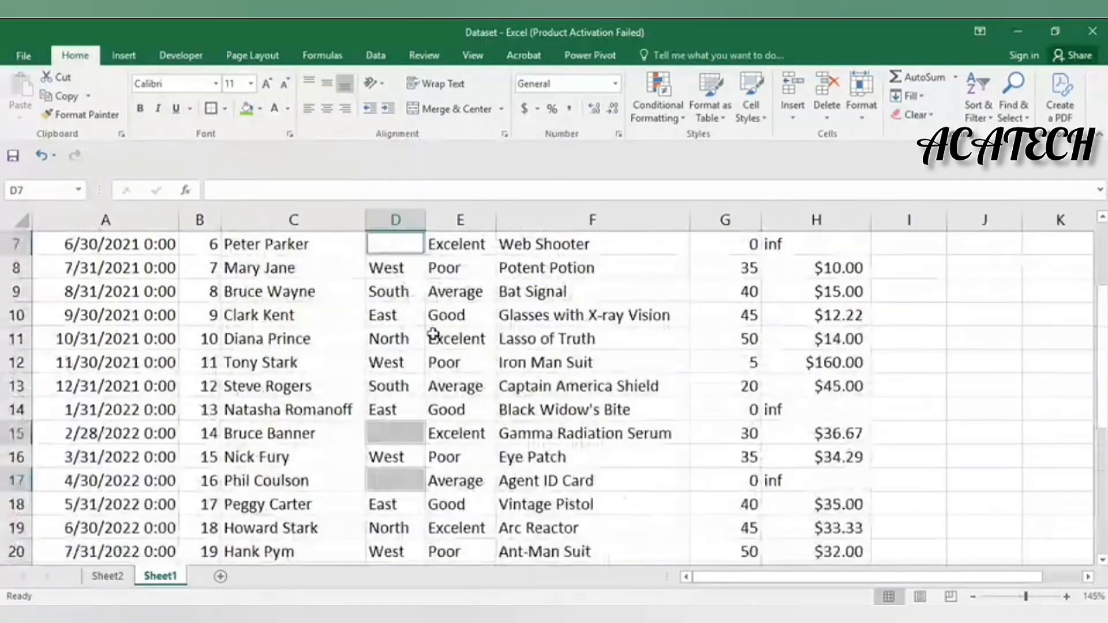
scroll(433, 333, "up", 2)
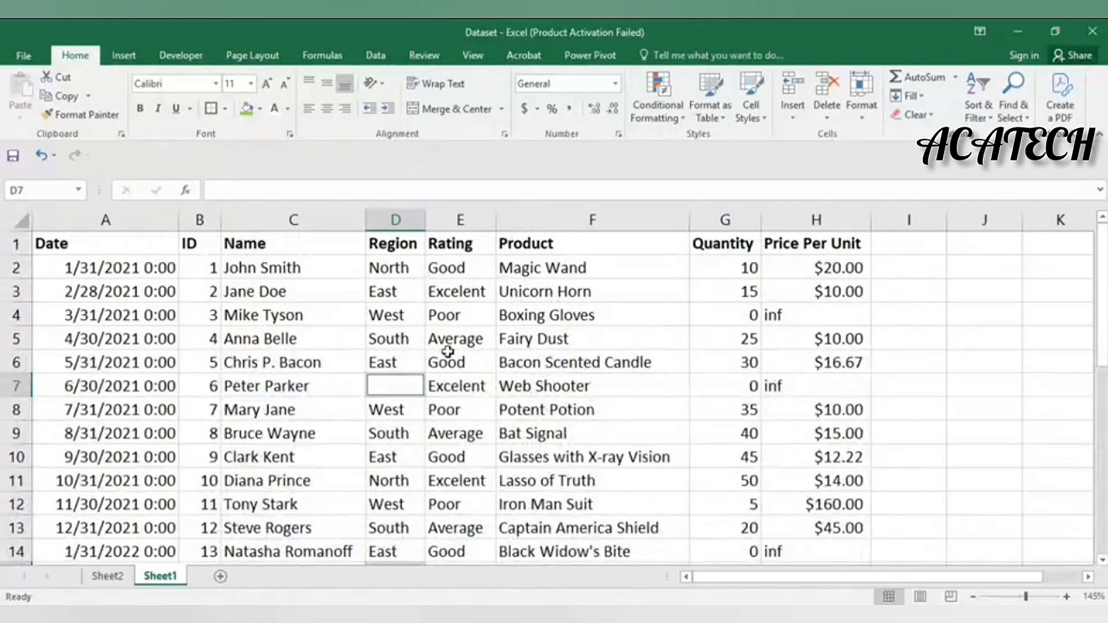
scroll(449, 352, "down", 3)
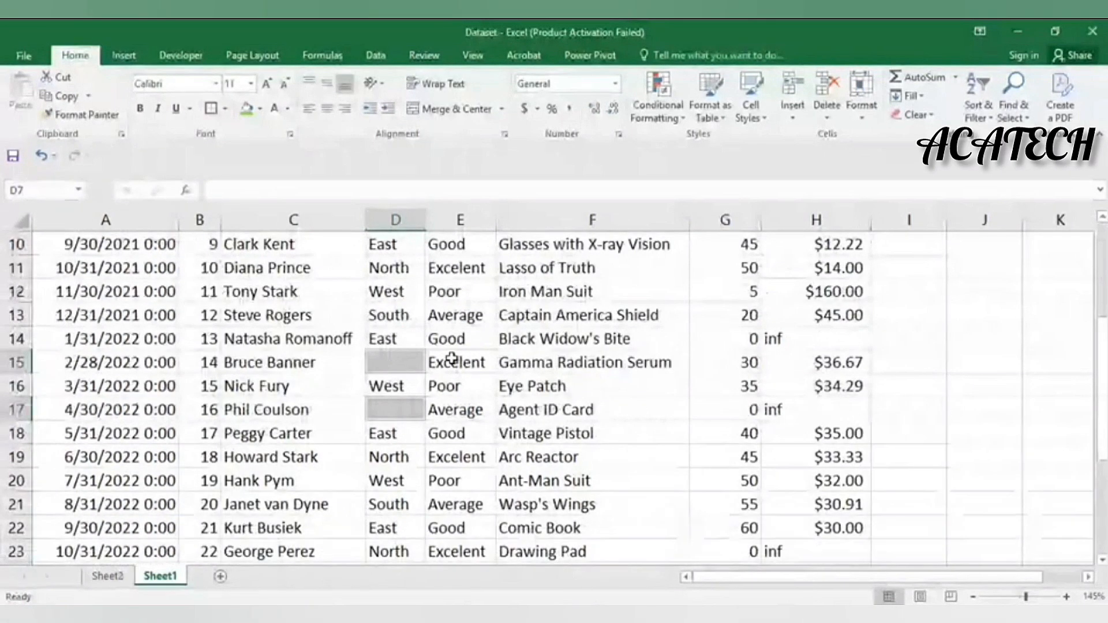
scroll(452, 358, "up", 3)
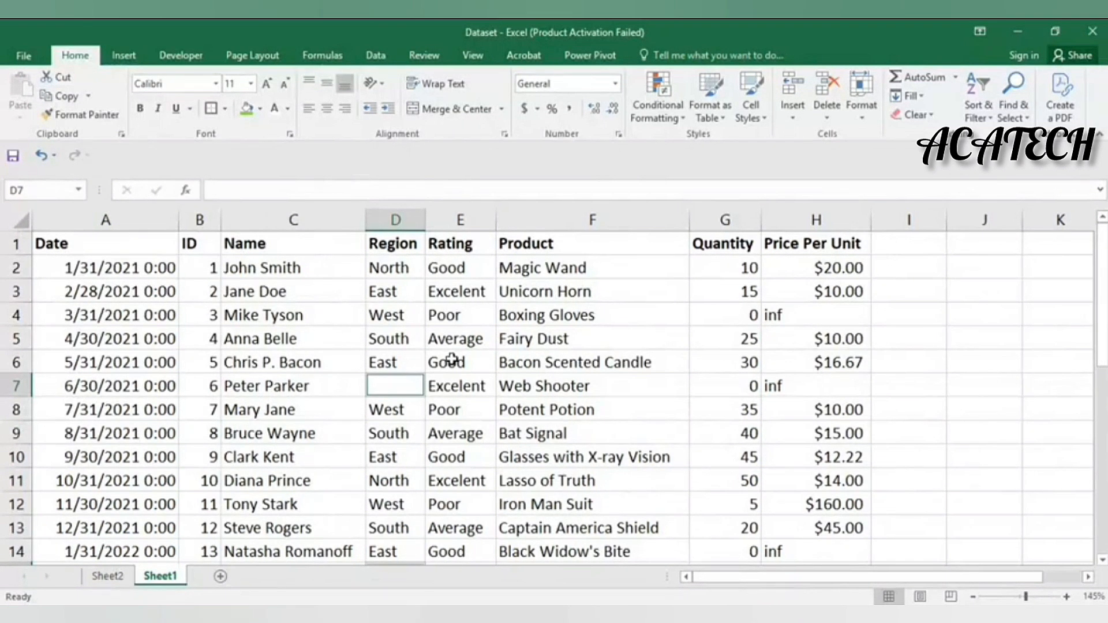
scroll(451, 358, "down", 9)
scroll(453, 361, "up", 7)
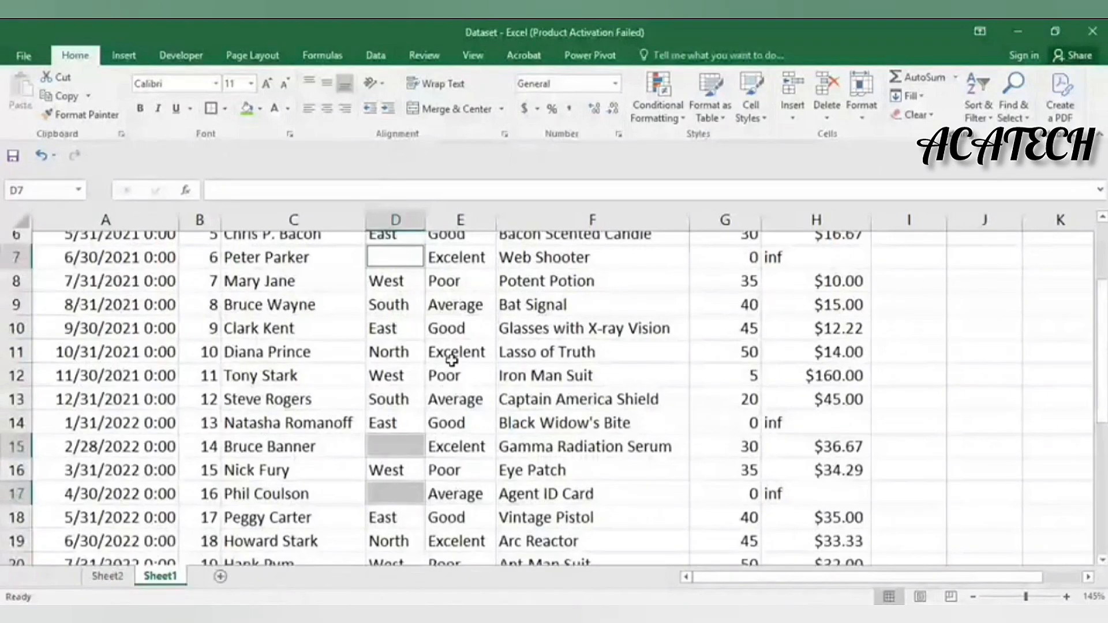
Type 'Unknown' into the active blank Region cell D7
scroll(451, 361, "up", 2)
type("Unknown")
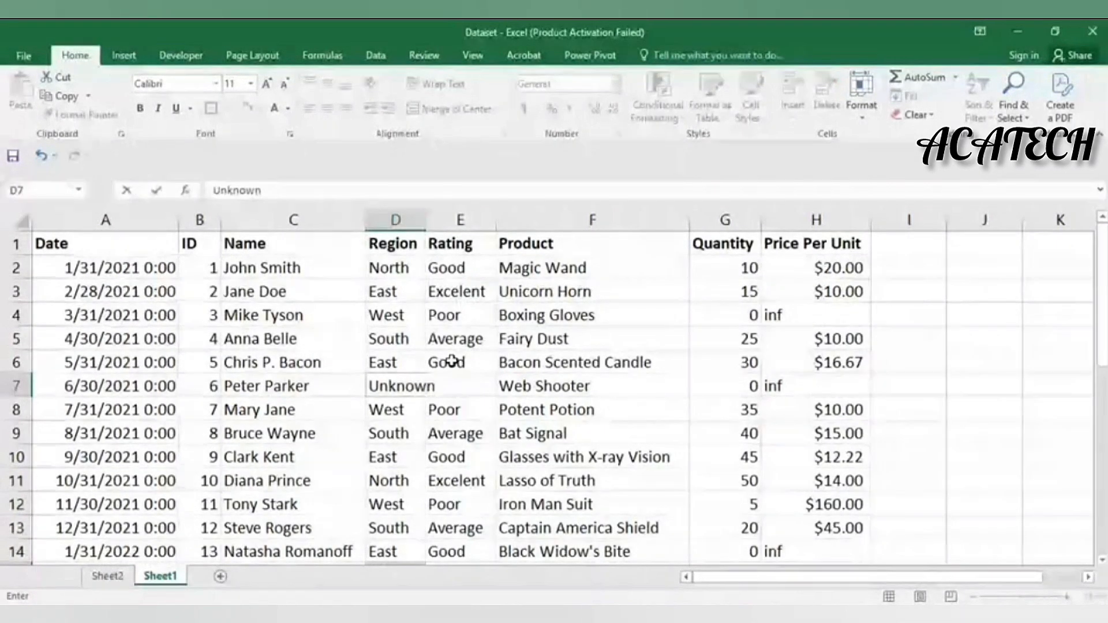
scroll(451, 361, "down", 3)
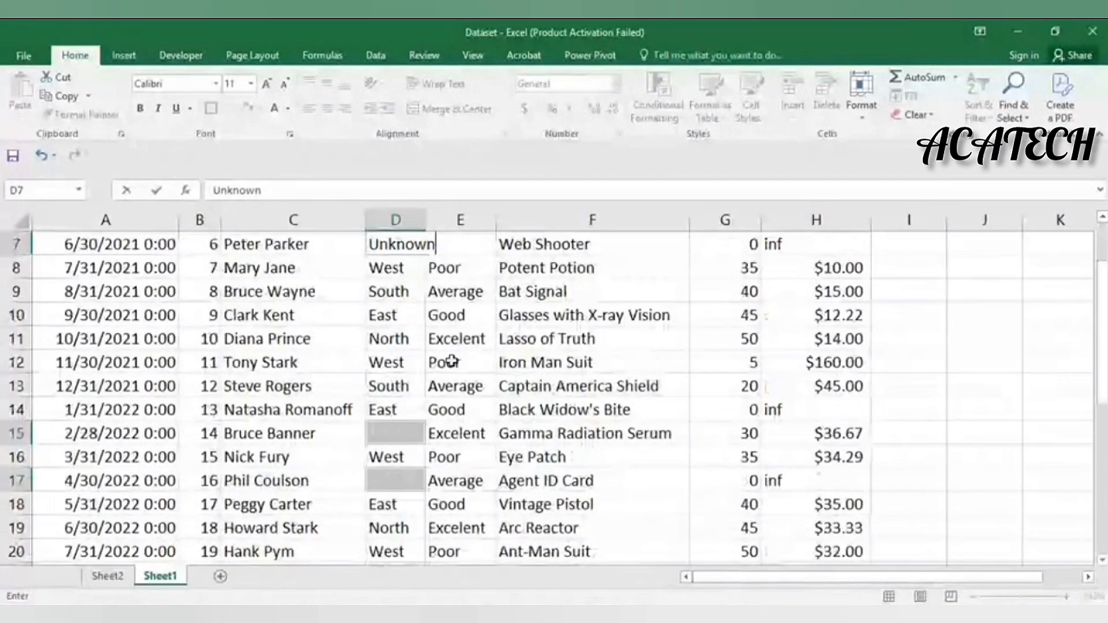
scroll(451, 361, "up", 1)
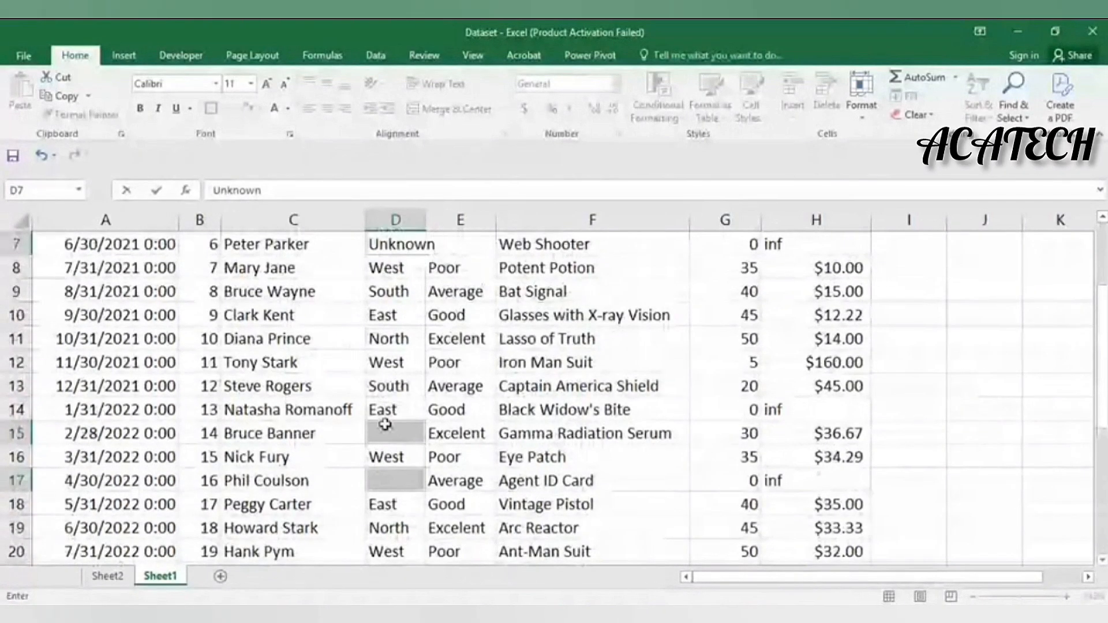
Fill all selected blank Region cells with 'Unknown' using Ctrl+Enter
key("ctrl+Return")
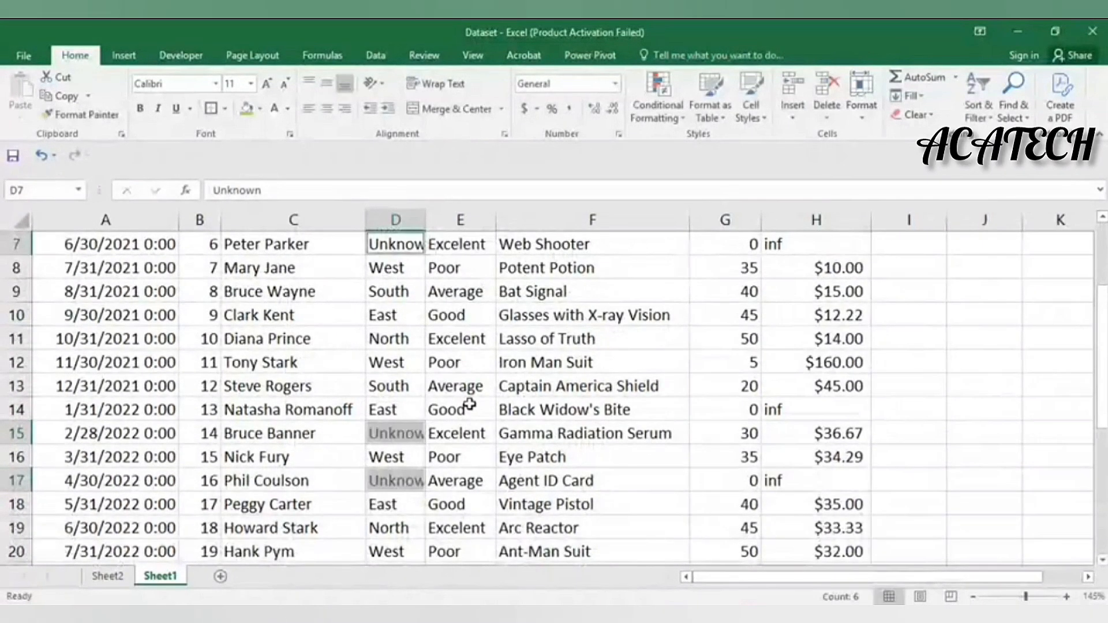
scroll(466, 444, "down", 3)
scroll(466, 443, "down", 6)
scroll(466, 443, "up", 5)
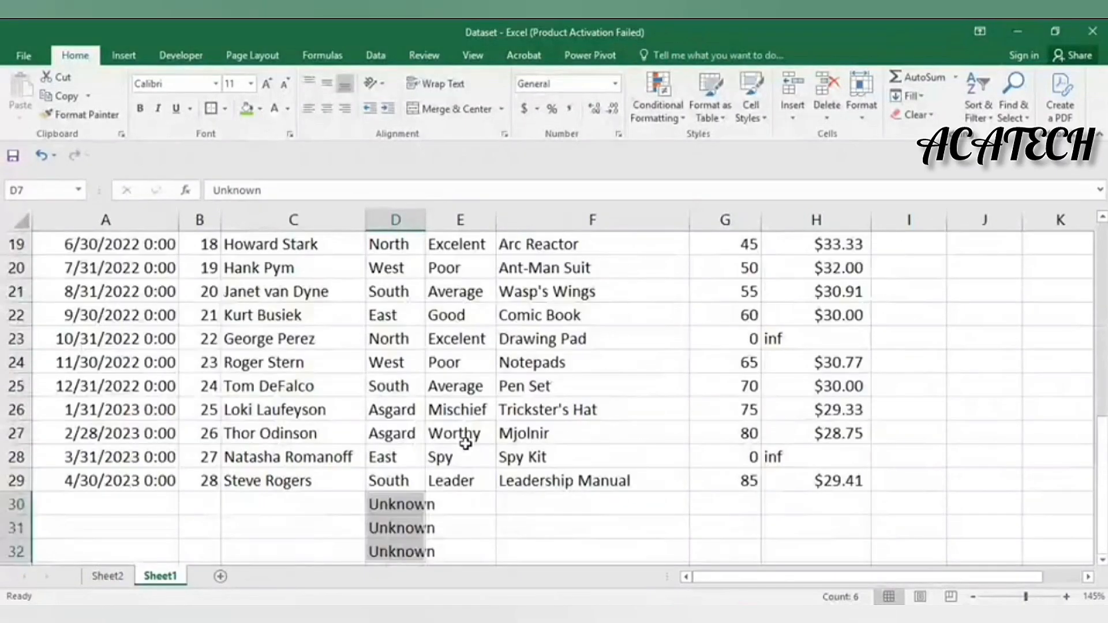
scroll(466, 444, "up", 3)
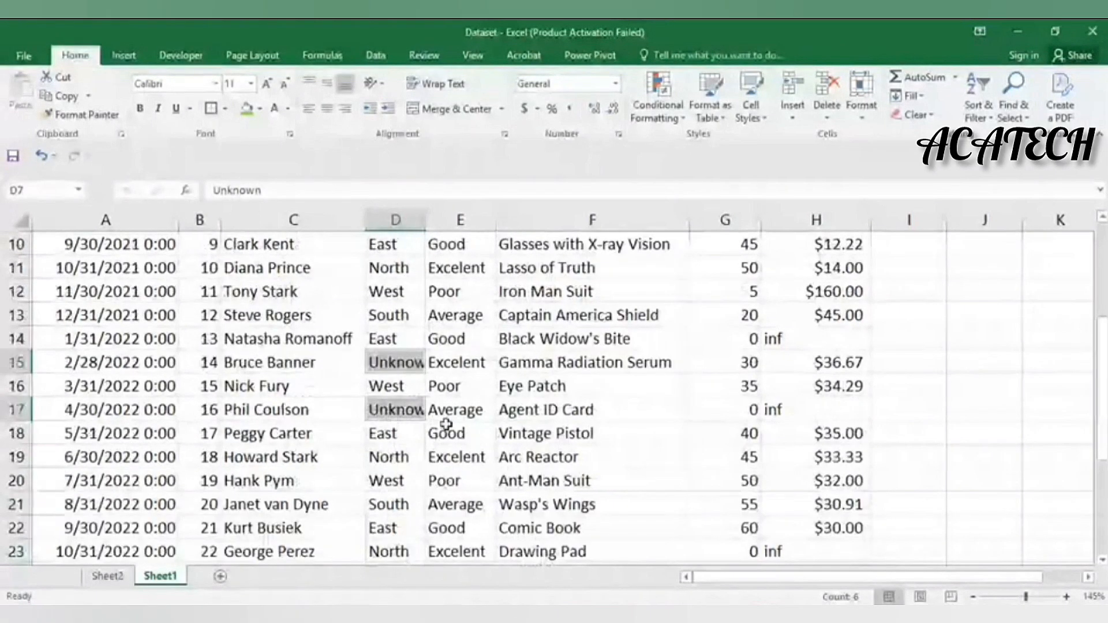
scroll(429, 400, "up", 1)
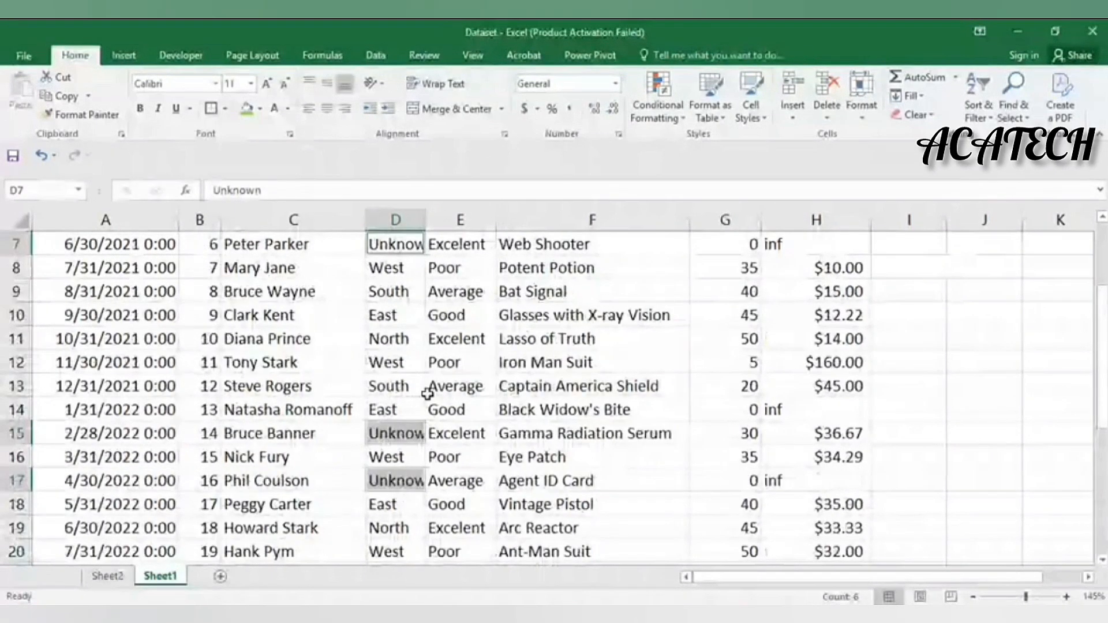
scroll(427, 394, "up", 1)
scroll(428, 395, "down", 1)
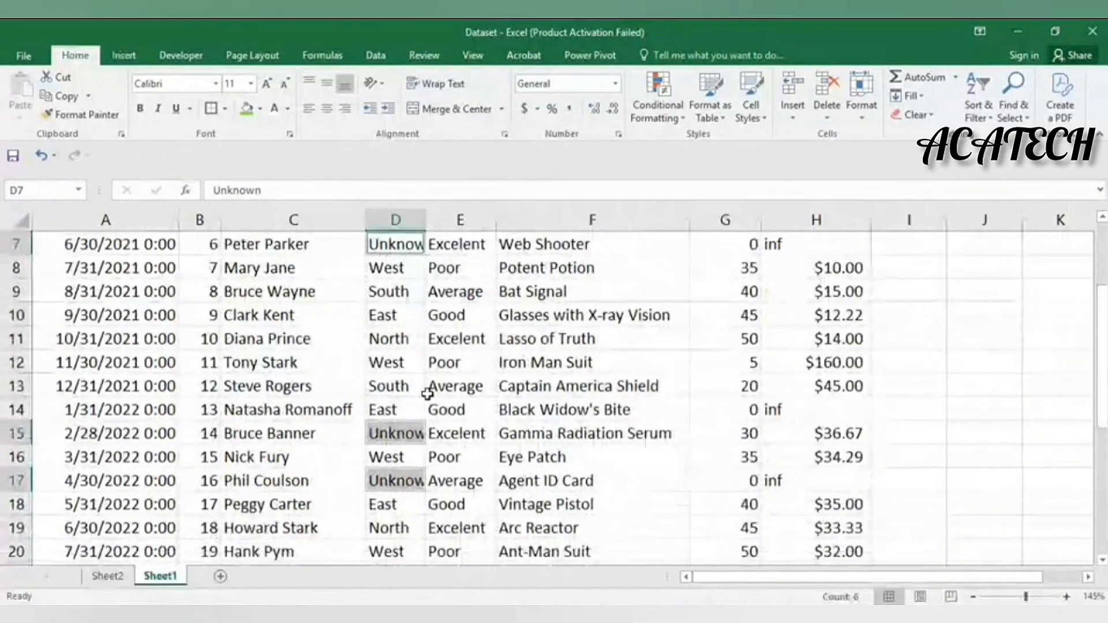
scroll(427, 394, "down", 4)
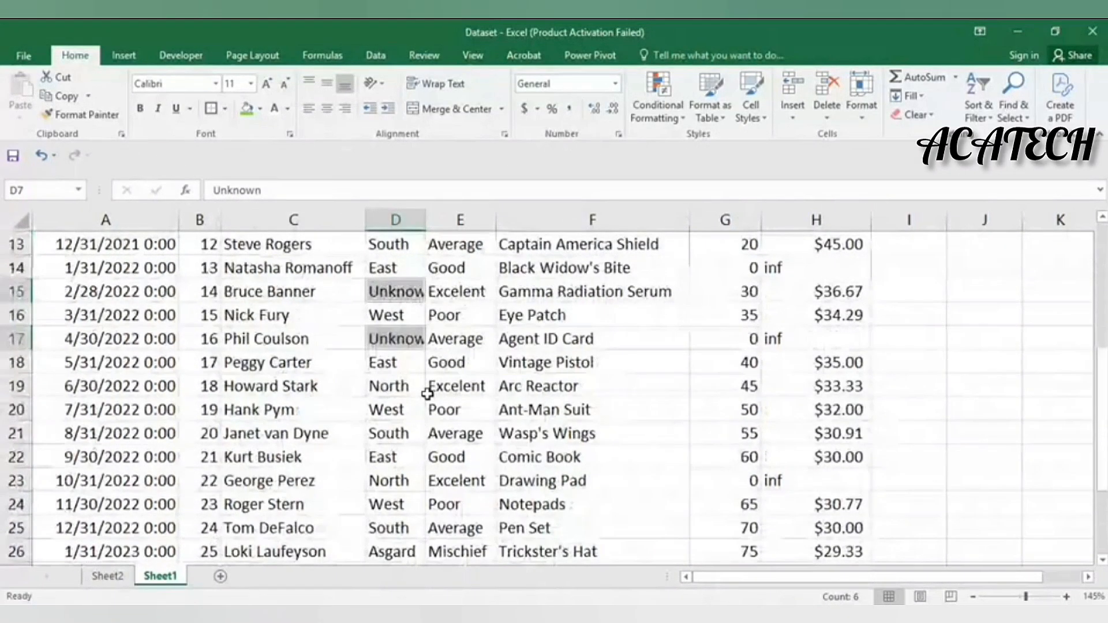
Delete the stray 'Unknown' entries in D30:D32 and autofit column D
left_click_drag(398, 504, 390, 547)
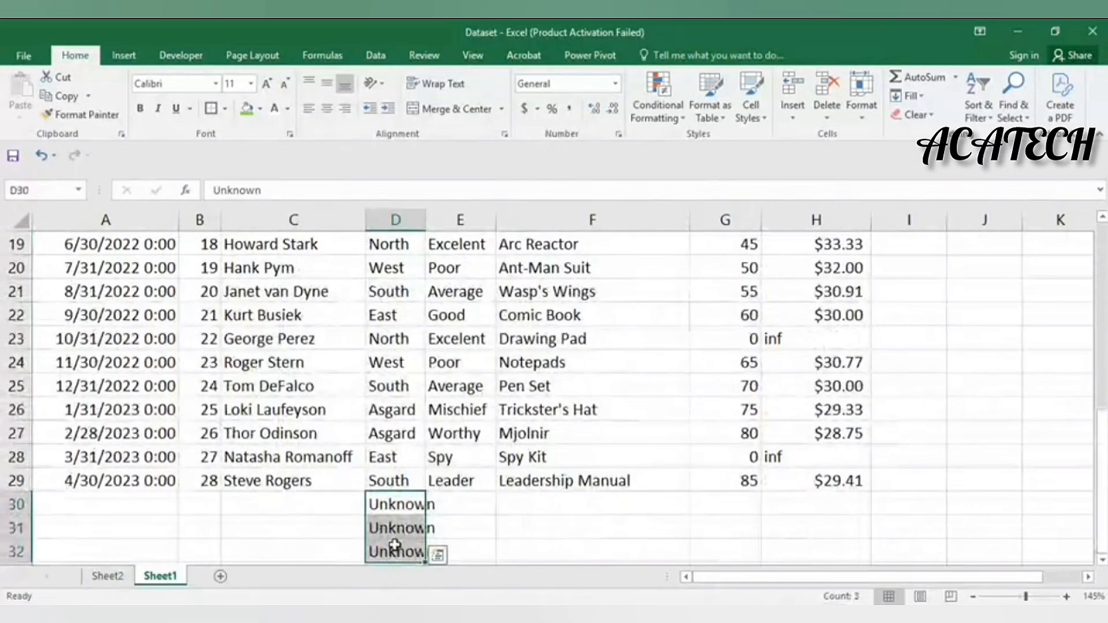
key("Delete")
scroll(429, 492, "up", 6)
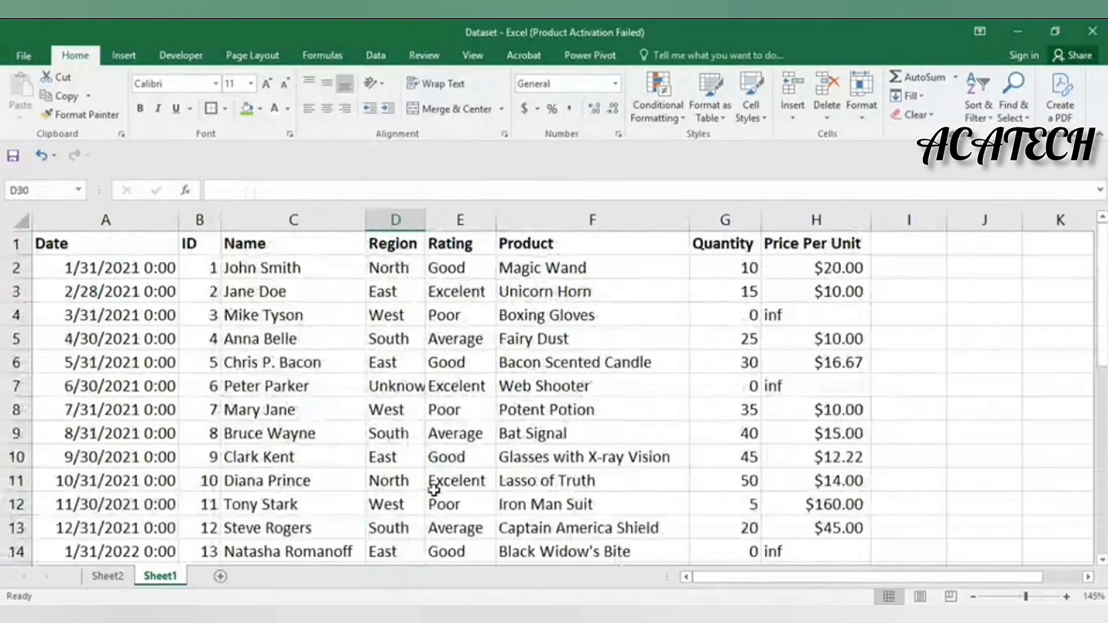
left_click(434, 482)
double_click(425, 220)
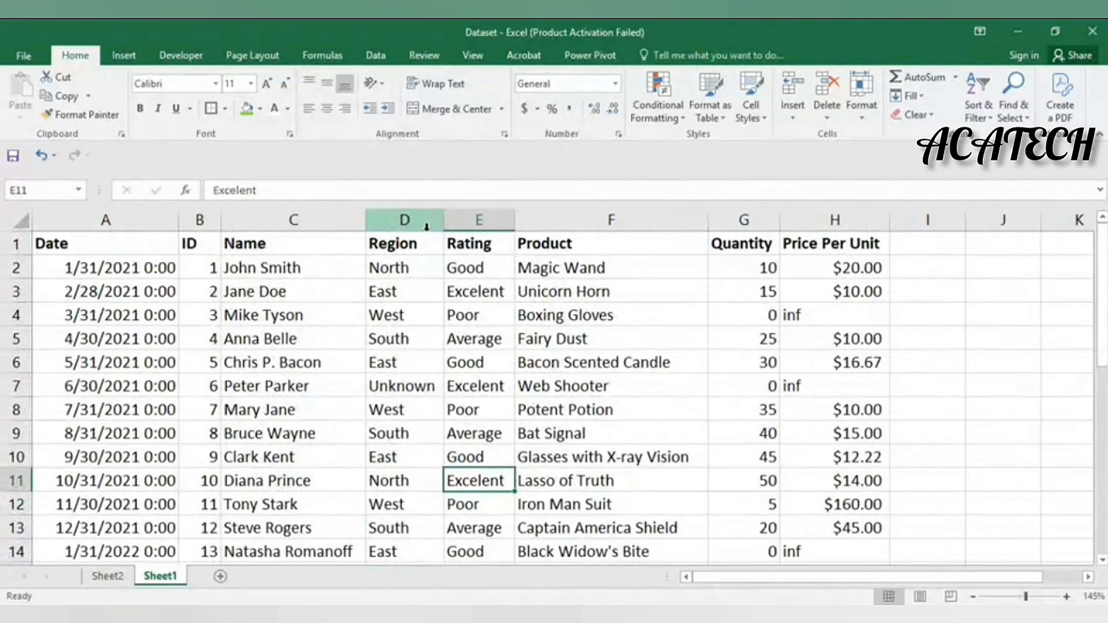
scroll(423, 461, "down", 2)
scroll(422, 460, "down", 2)
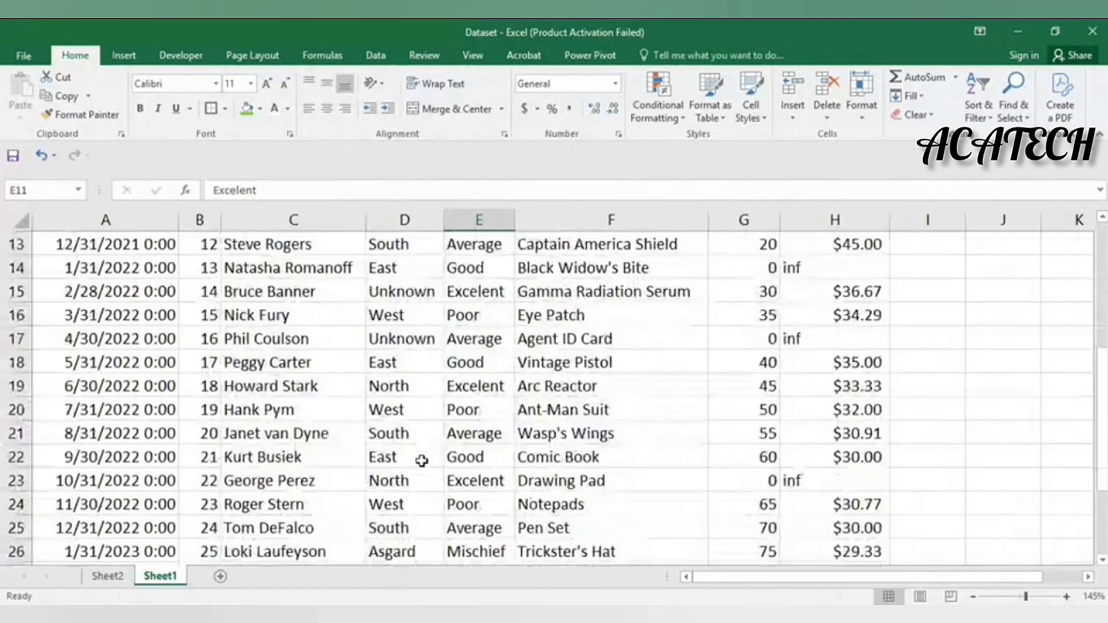
scroll(491, 410, "up", 4)
scroll(480, 281, "down", 5)
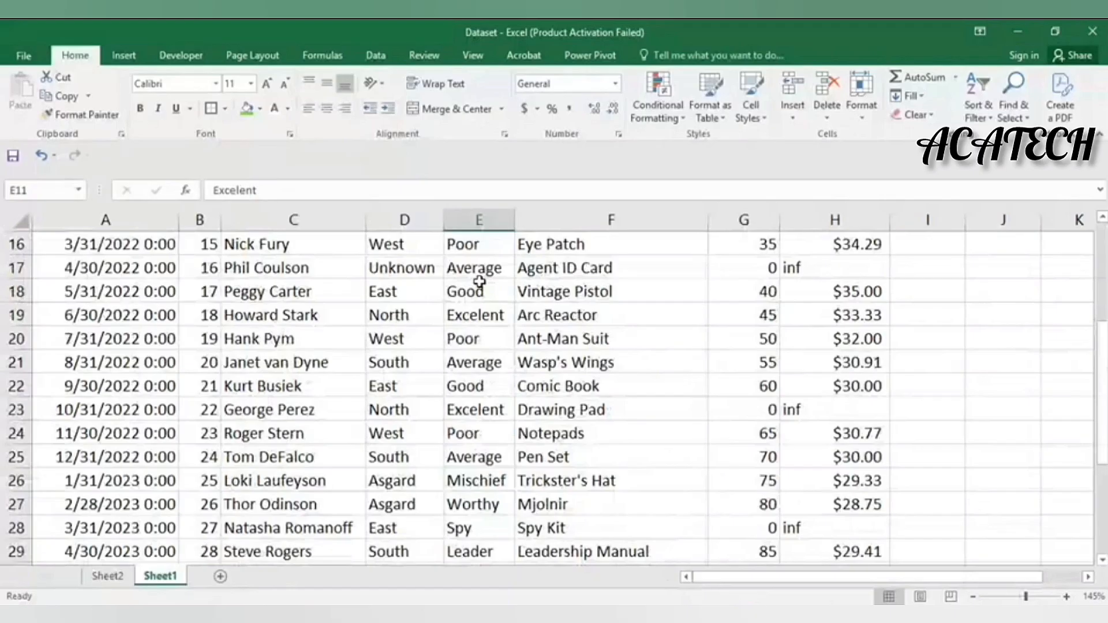
scroll(480, 281, "up", 5)
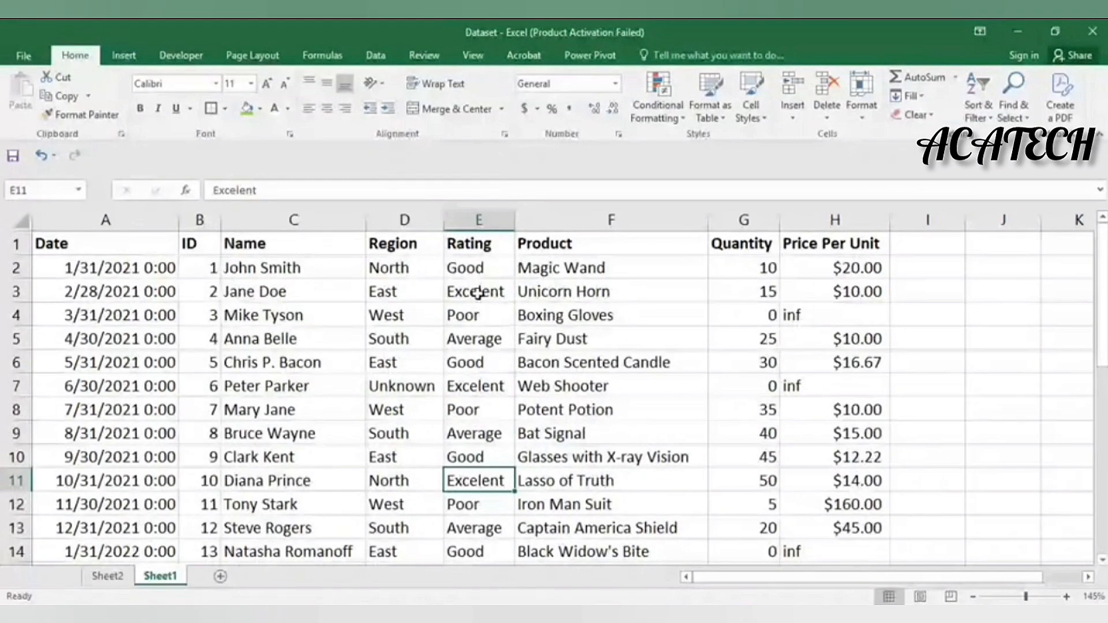
left_click(478, 293)
scroll(490, 410, "down", 7)
scroll(489, 410, "up", 7)
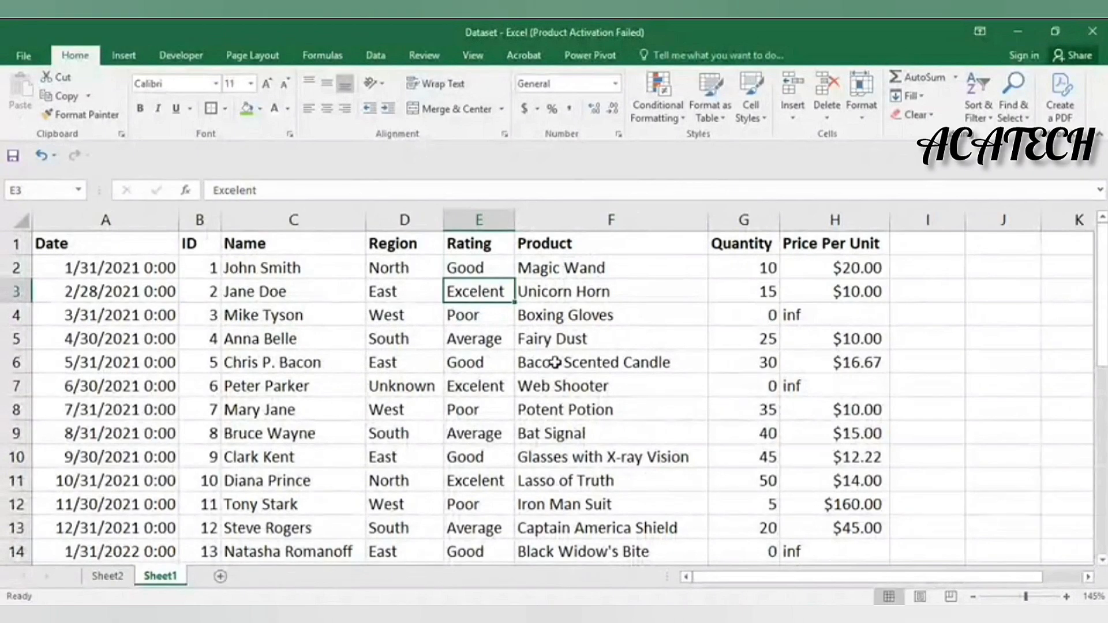
scroll(580, 361, "down", 4)
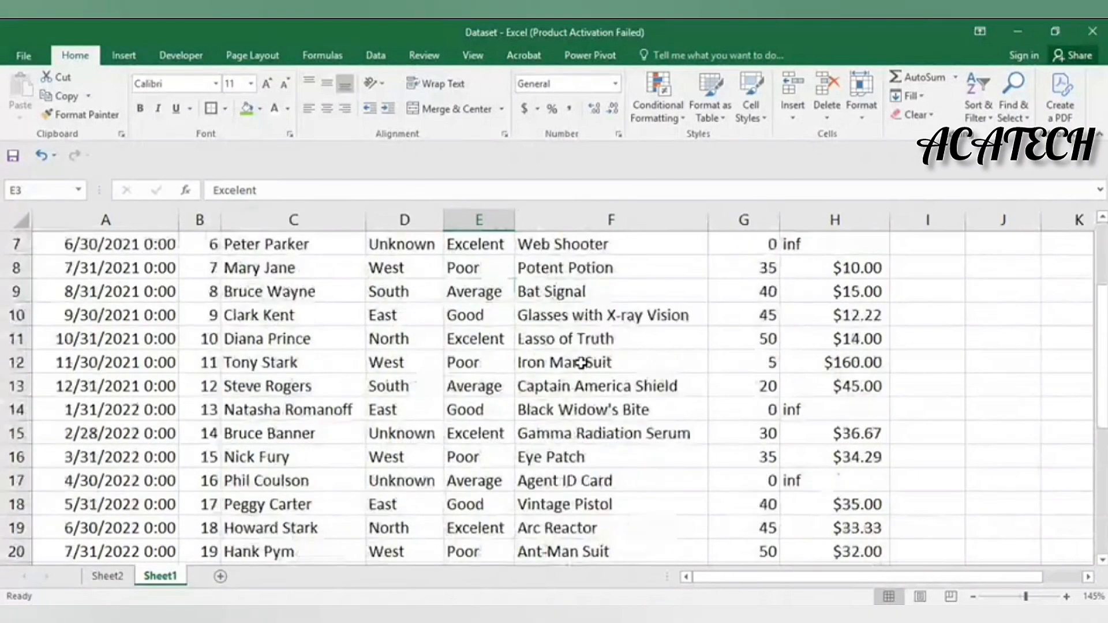
scroll(580, 365, "down", 4)
scroll(583, 365, "up", 8)
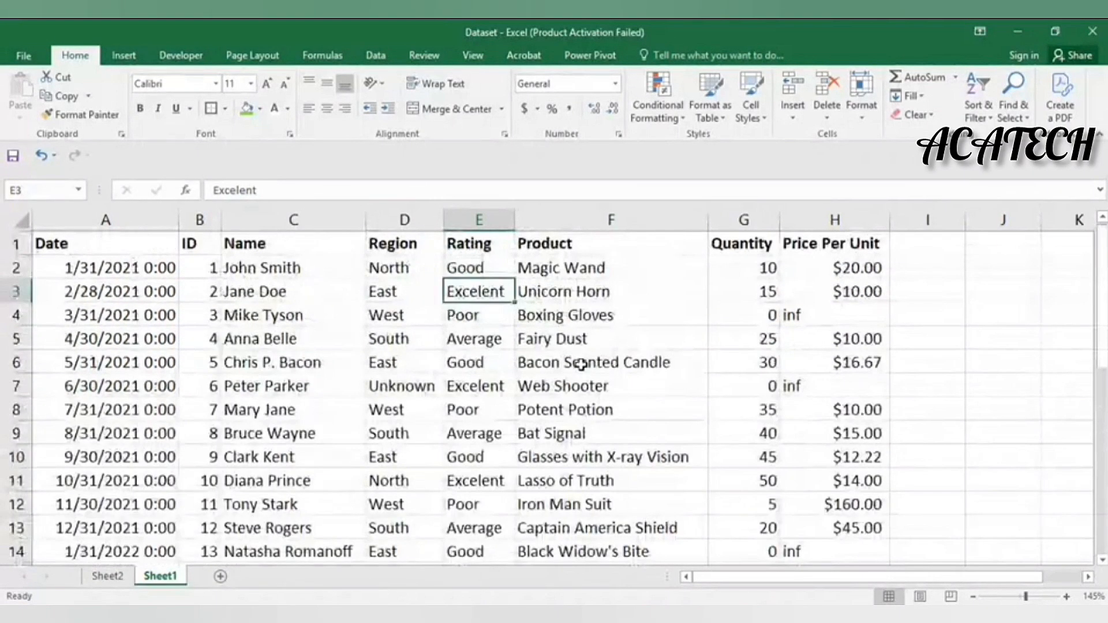
scroll(814, 276, "down", 1)
scroll(806, 295, "up", 1)
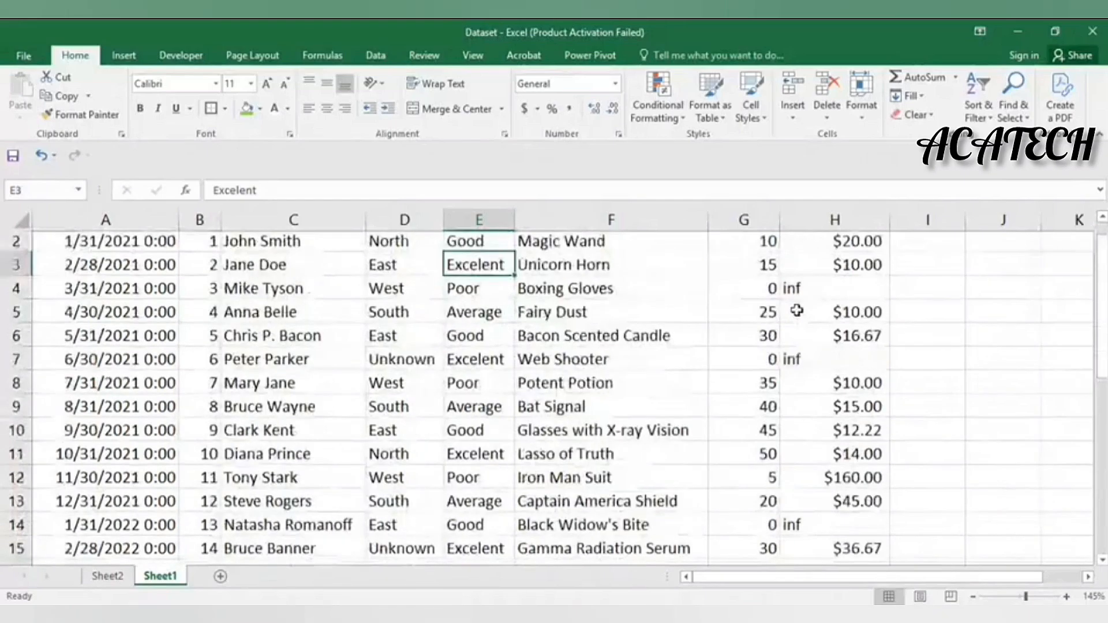
Inspect the 'inf' Price Per Unit in H4
left_click(804, 314)
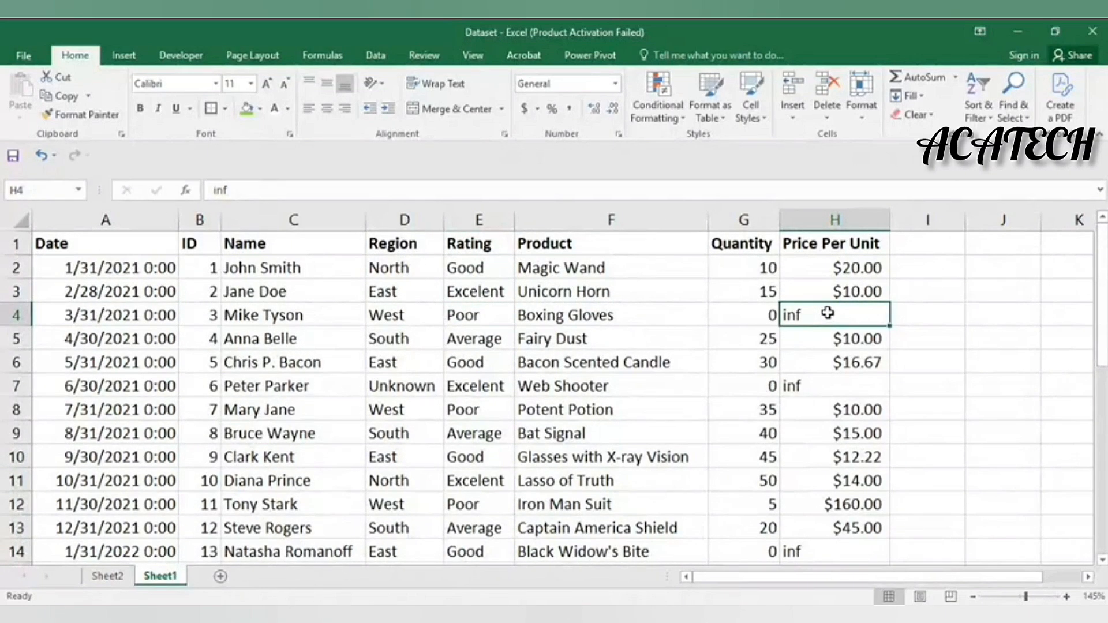
scroll(819, 268, "down", 6)
scroll(818, 274, "up", 3)
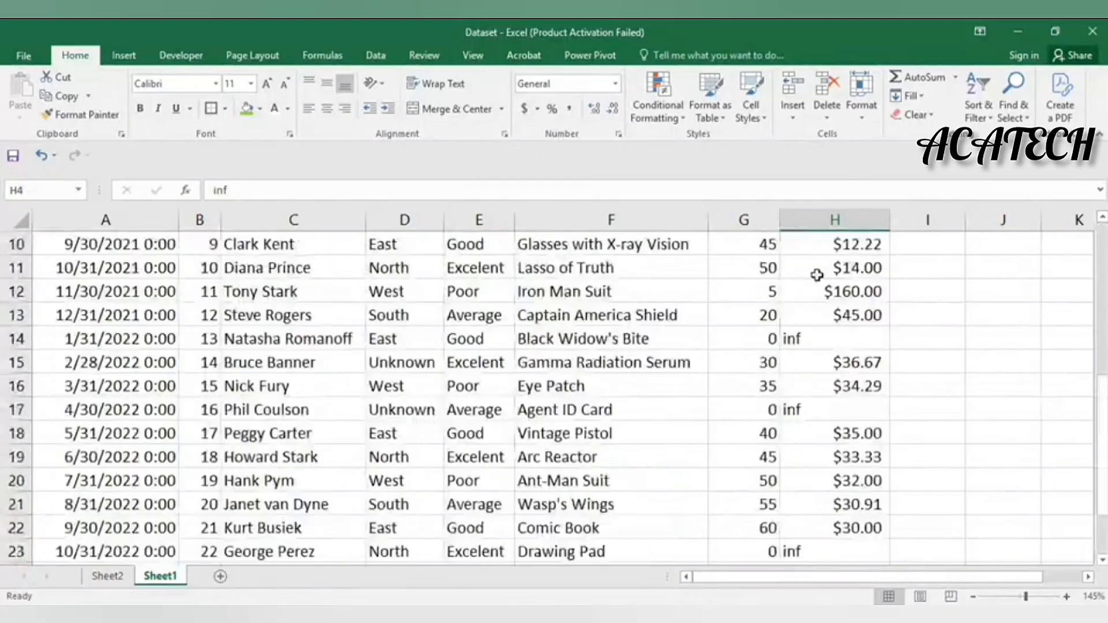
scroll(817, 275, "up", 3)
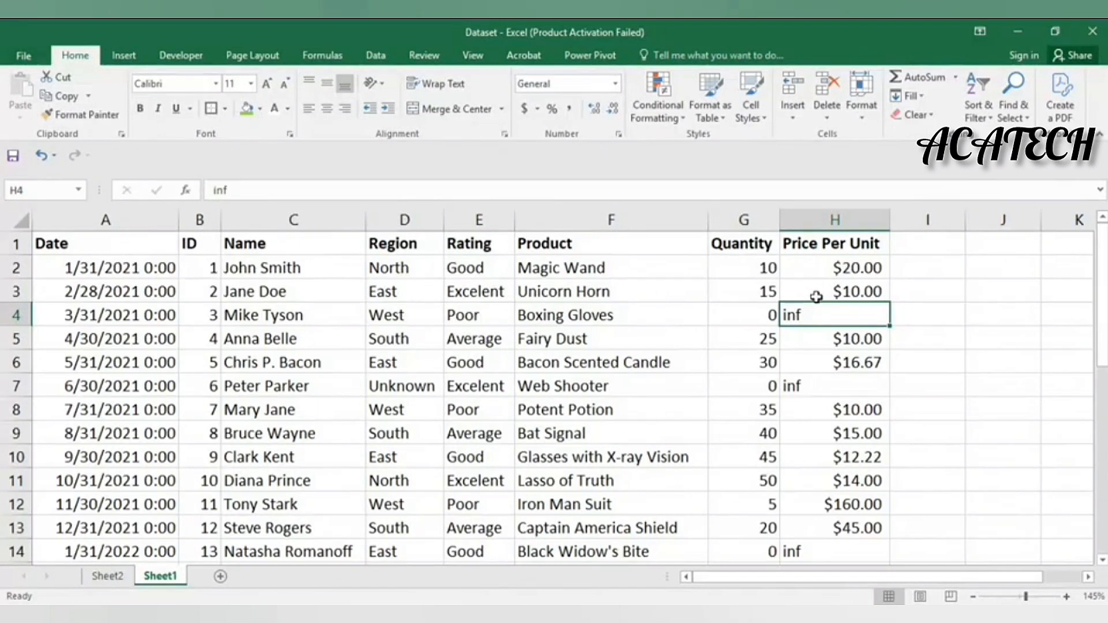
scroll(808, 397, "down", 5)
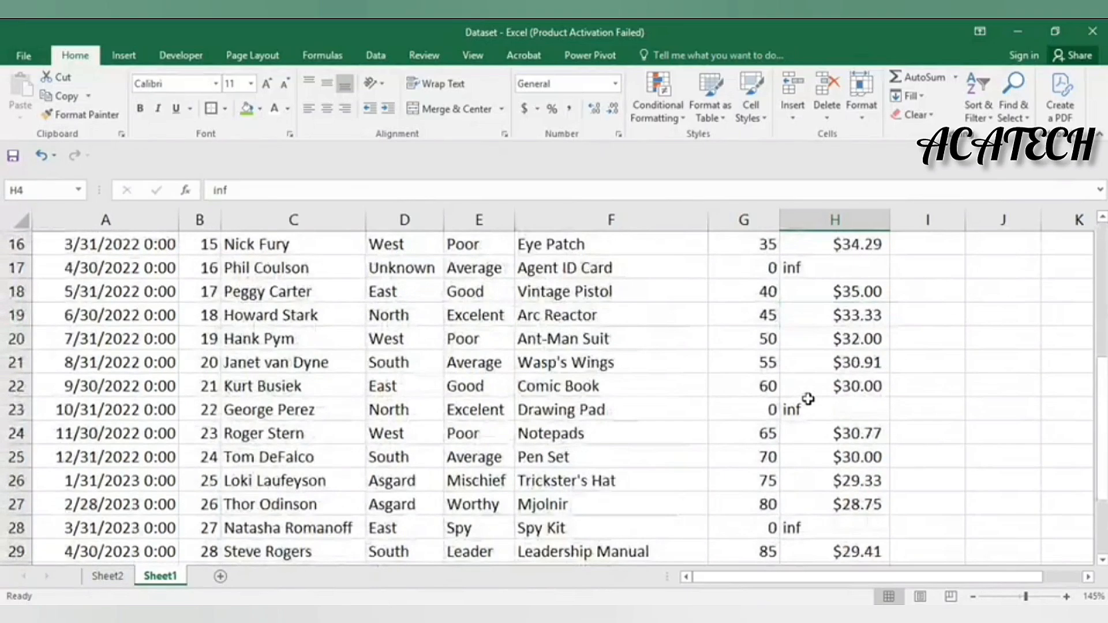
scroll(808, 398, "down", 3)
scroll(808, 398, "up", 8)
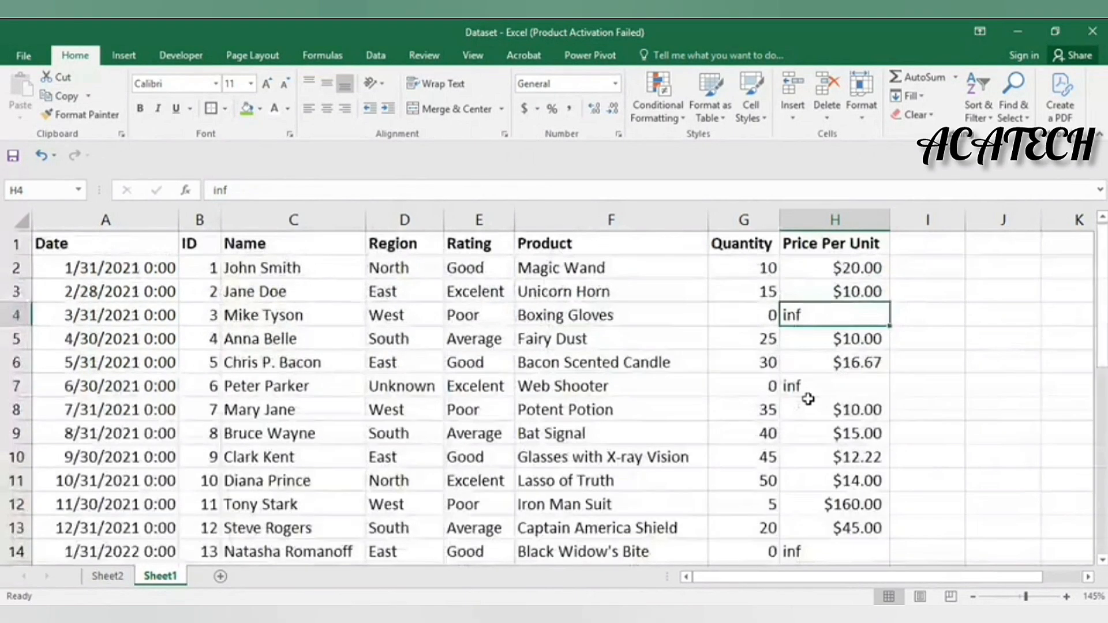
Compare the inf prices in H4 and H7 with zero quantities in G4 and G14
left_click(749, 315)
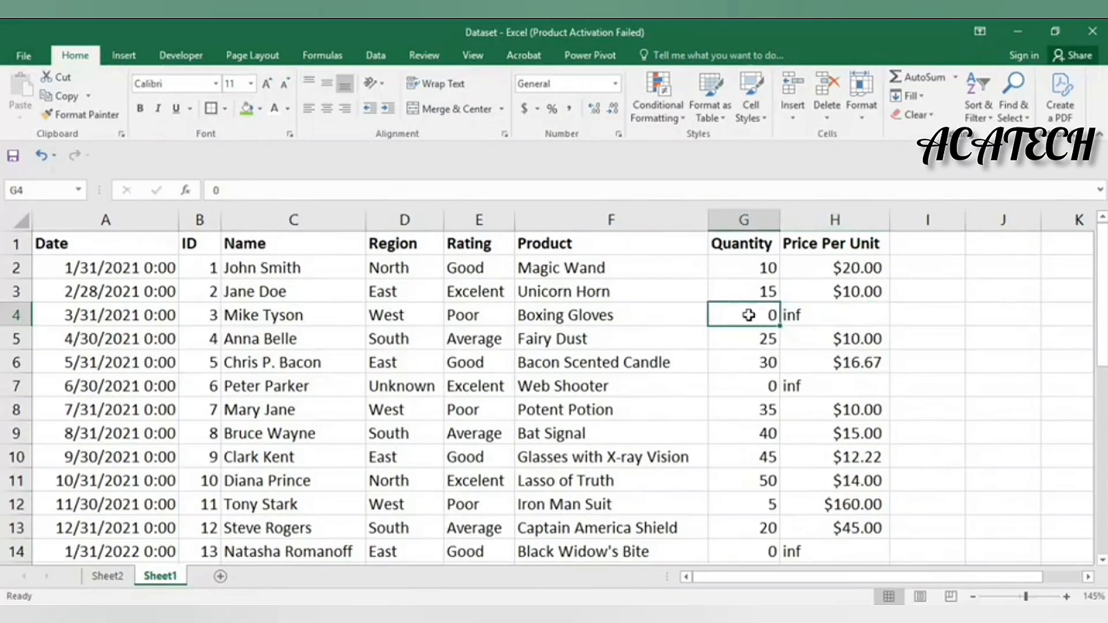
left_click(824, 313)
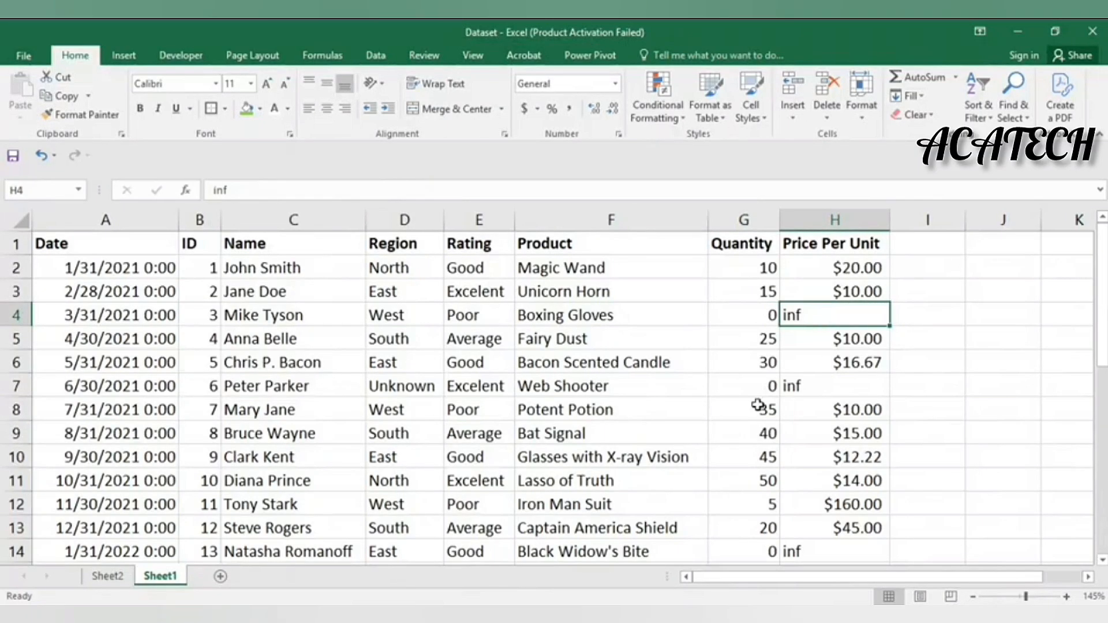
scroll(757, 398, "down", 1)
left_click(819, 312)
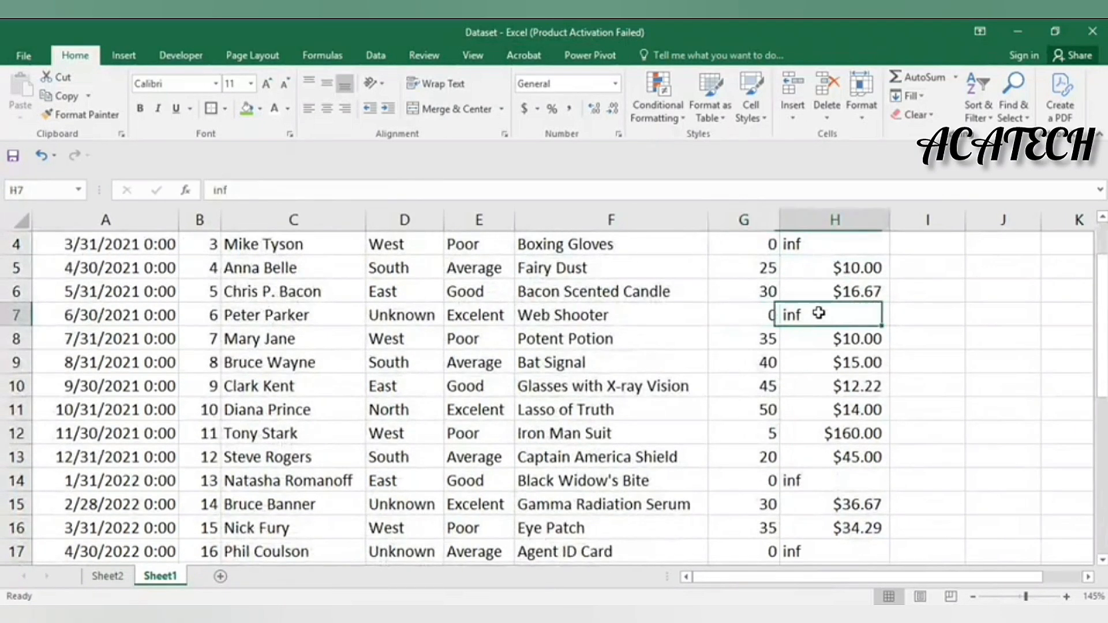
left_click(726, 488)
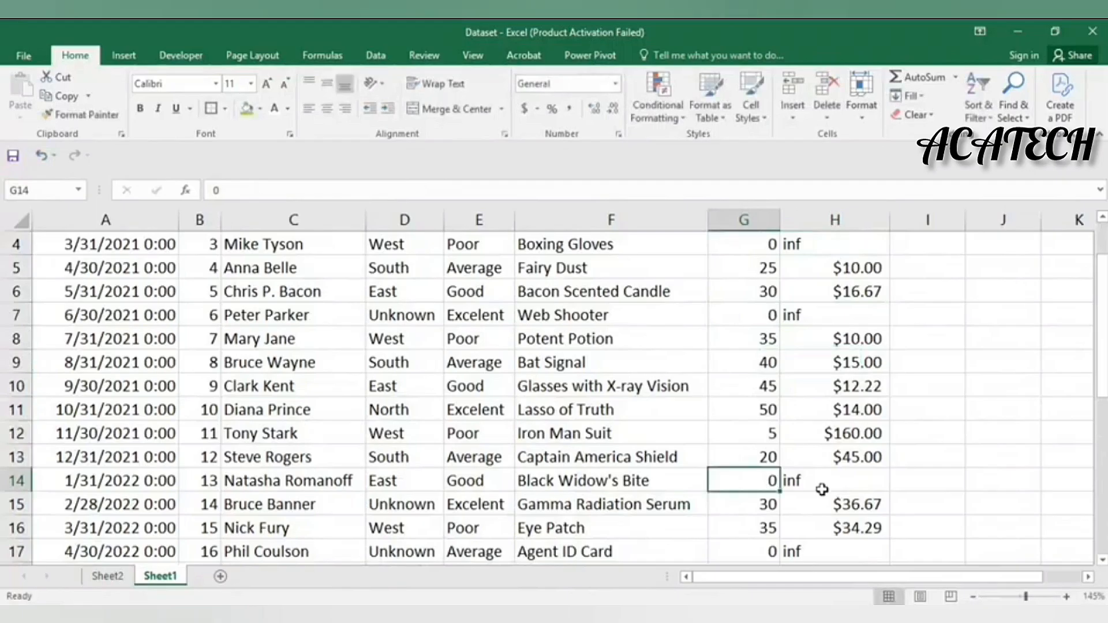
scroll(826, 489, "down", 4)
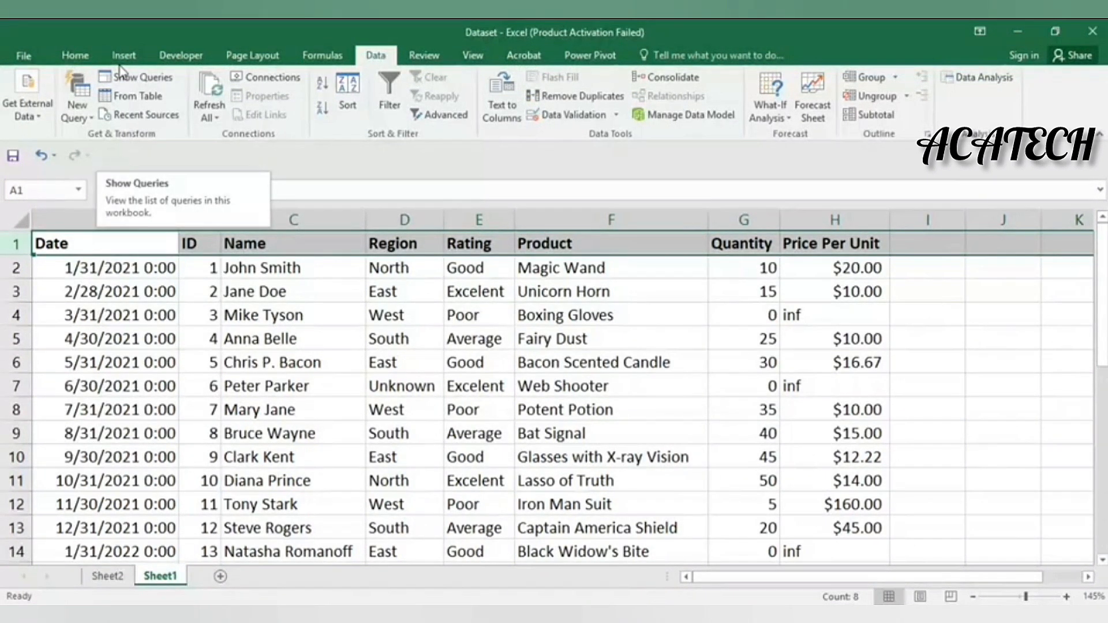
Freeze the top row from the View tab's Freeze Panes menu and scroll to test it
left_click(94, 57)
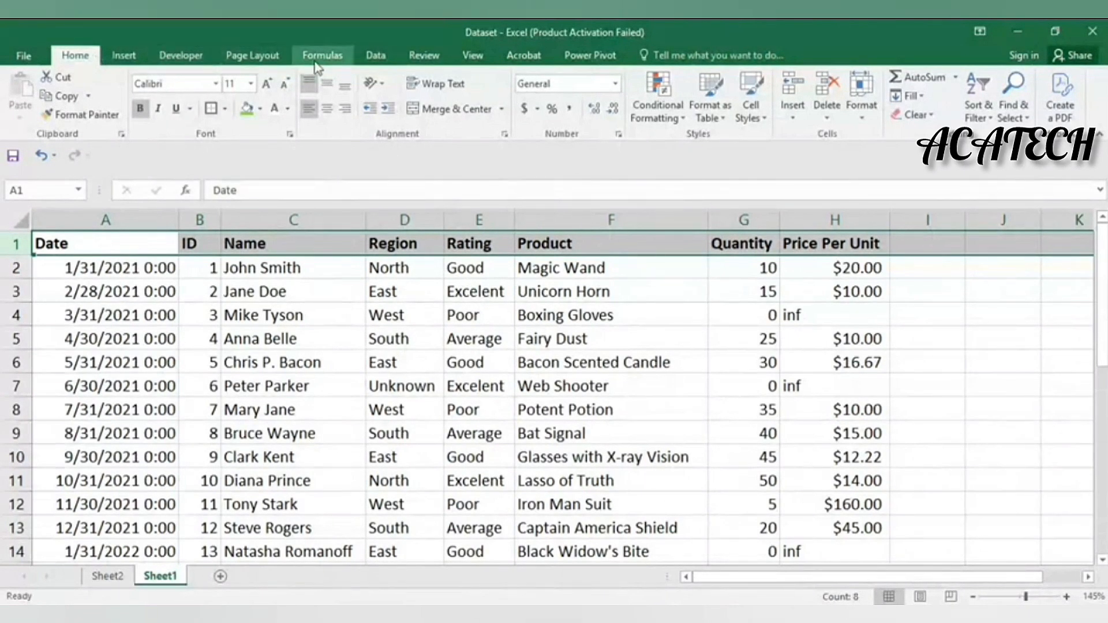
left_click(471, 56)
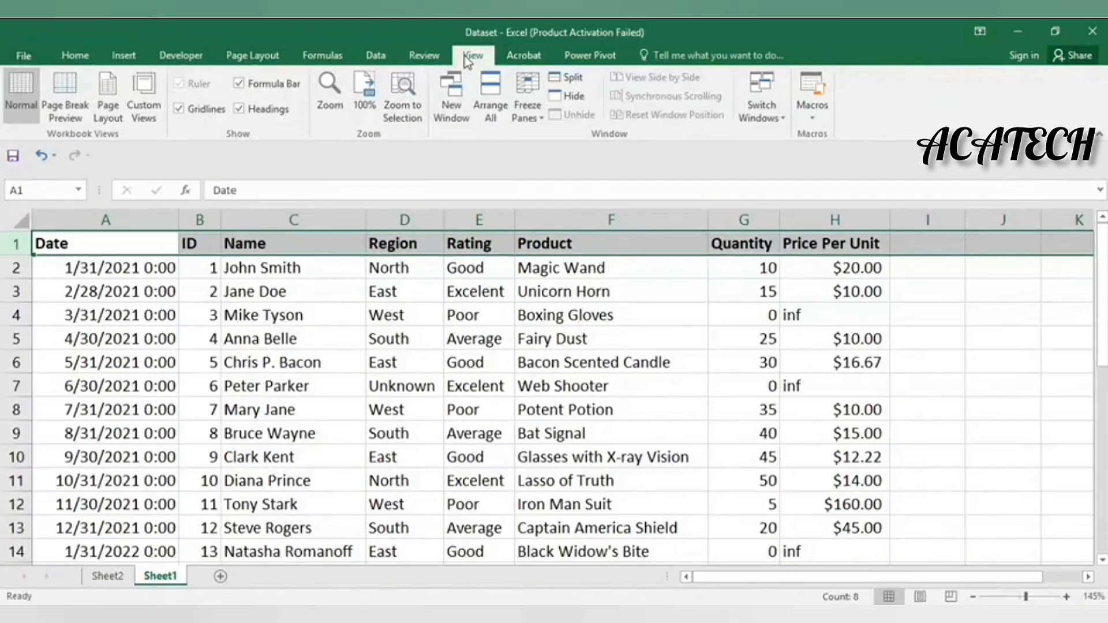
left_click(521, 115)
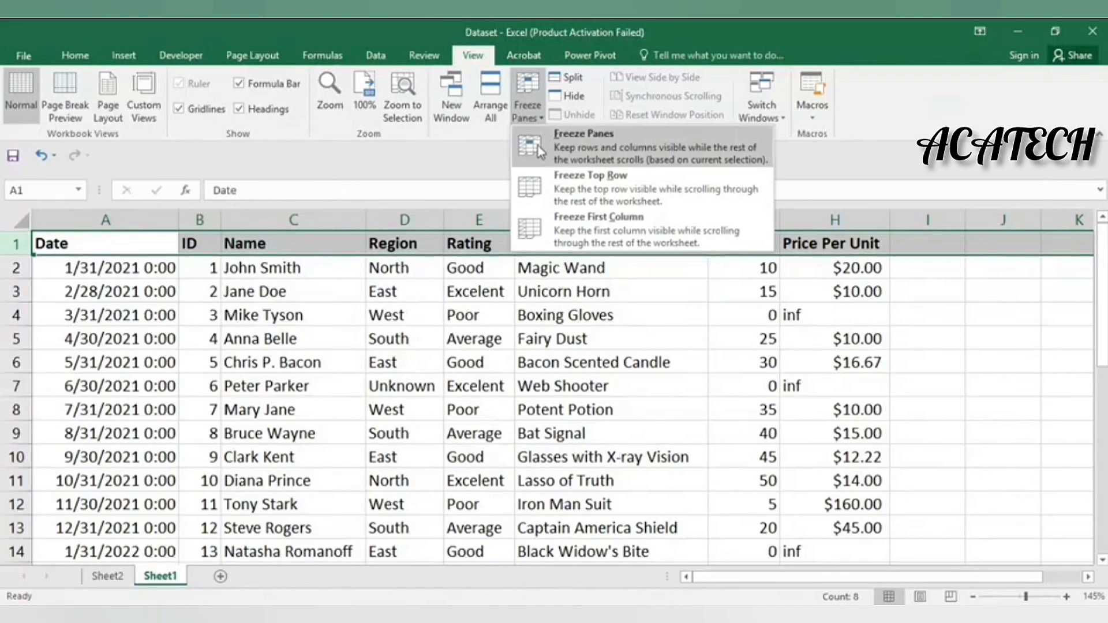
left_click(538, 181)
scroll(639, 324, "down", 19)
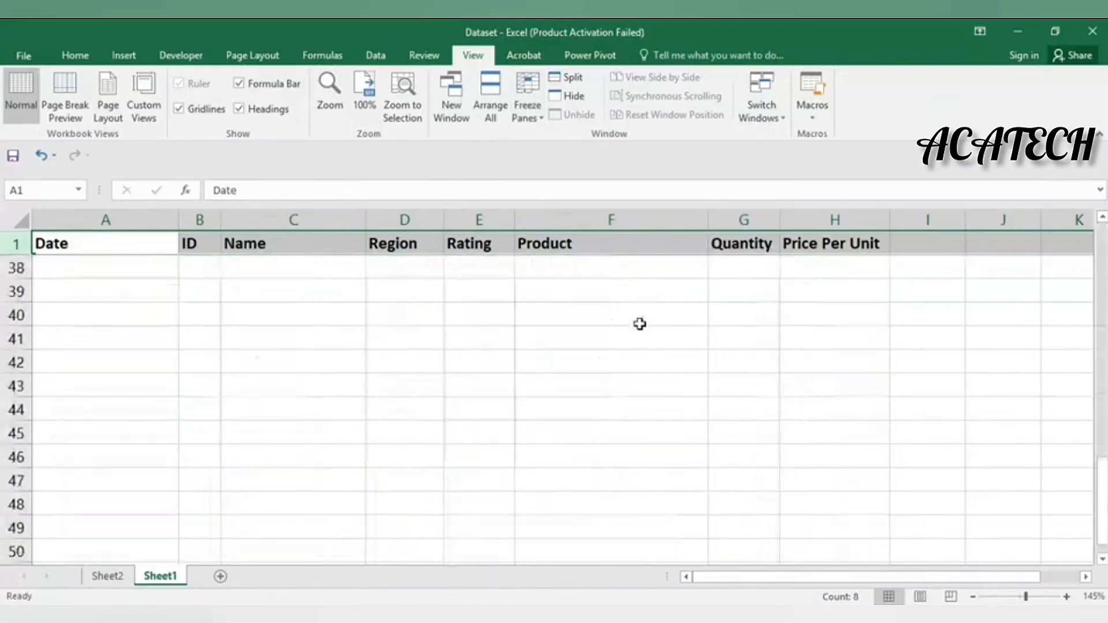
scroll(640, 324, "up", 17)
scroll(641, 319, "down", 3)
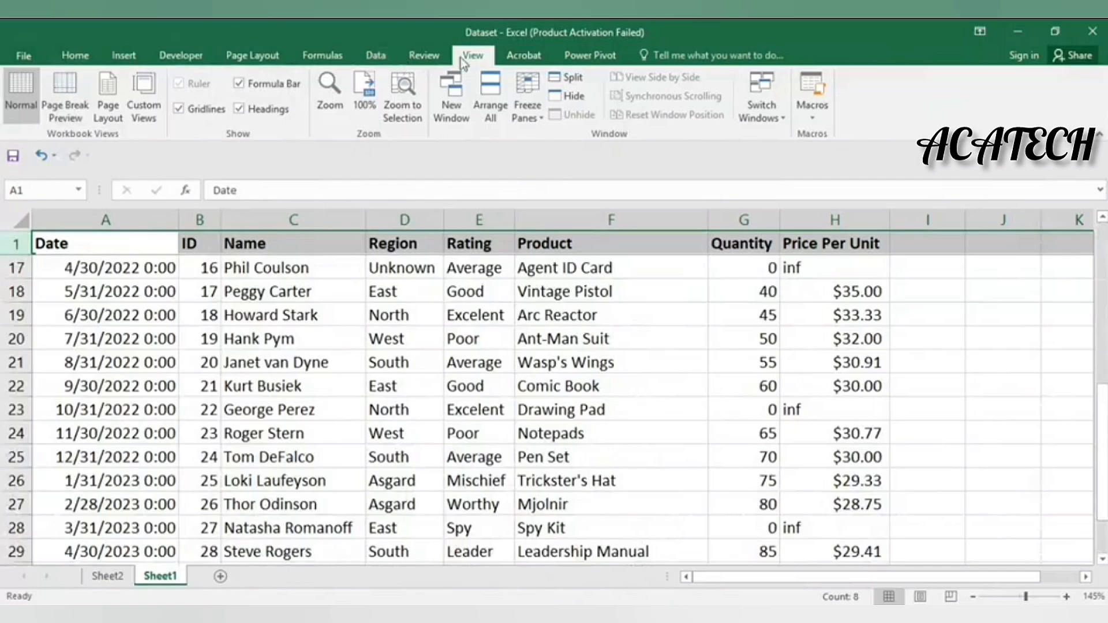
Recheck the Freeze Panes options and scroll to confirm the header row stays visible
left_click(527, 110)
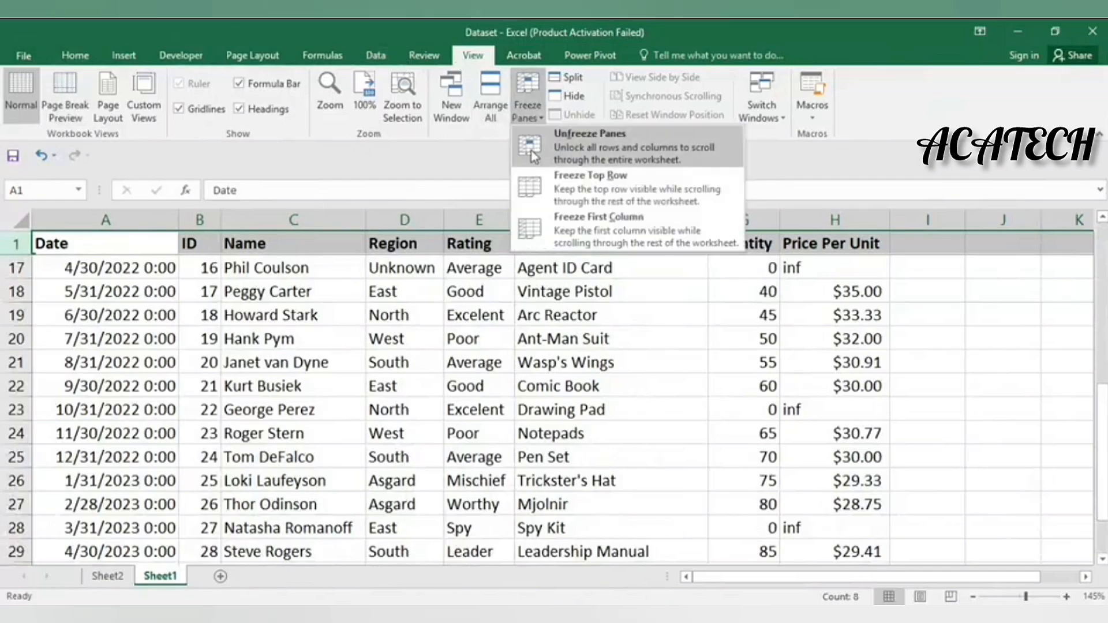
key("Escape")
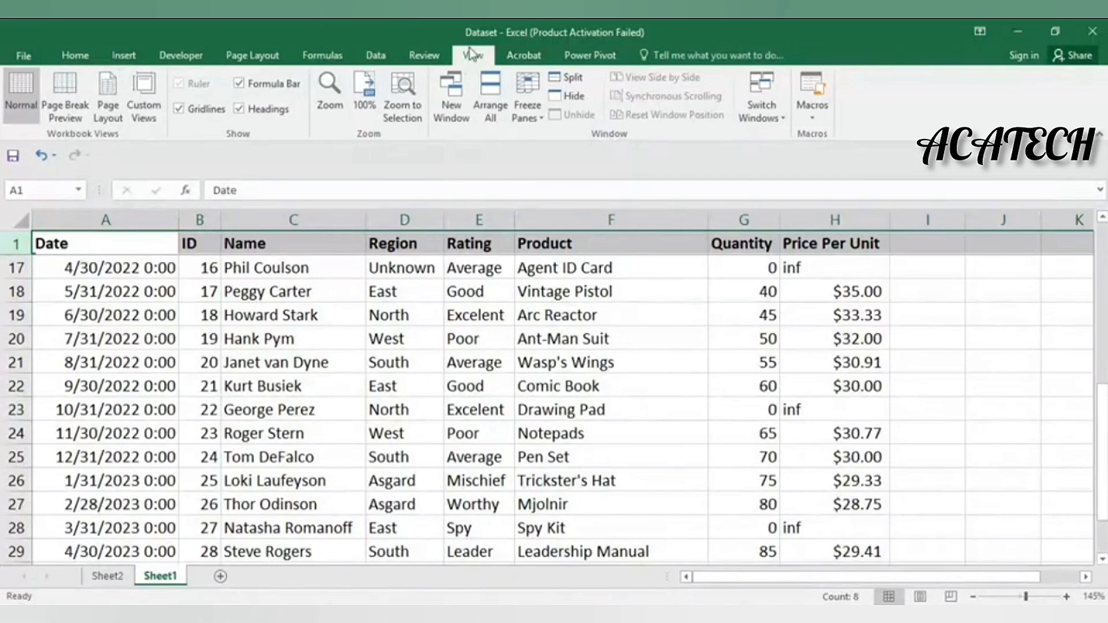
left_click(524, 124)
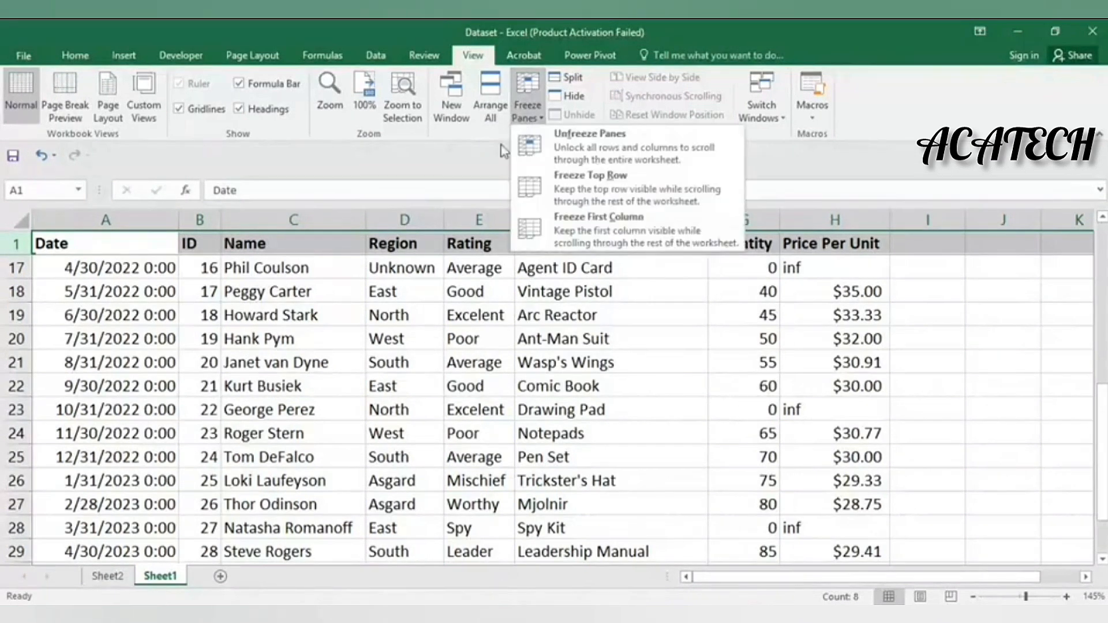
left_click(449, 165)
scroll(595, 340, "down", 20)
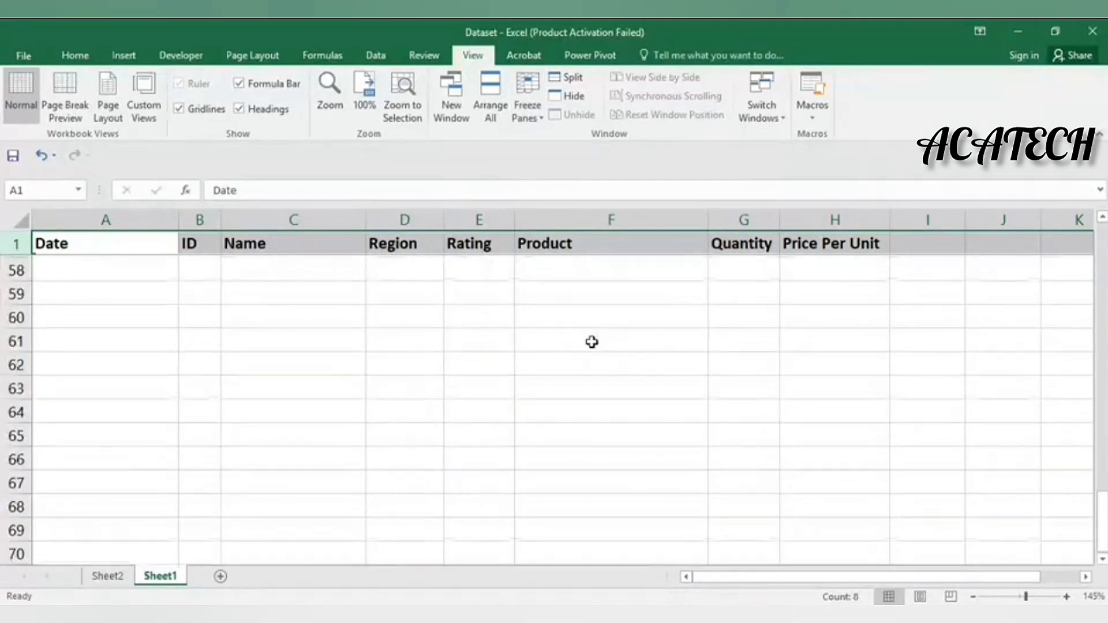
scroll(583, 333, "down", 10)
scroll(580, 324, "up", 19)
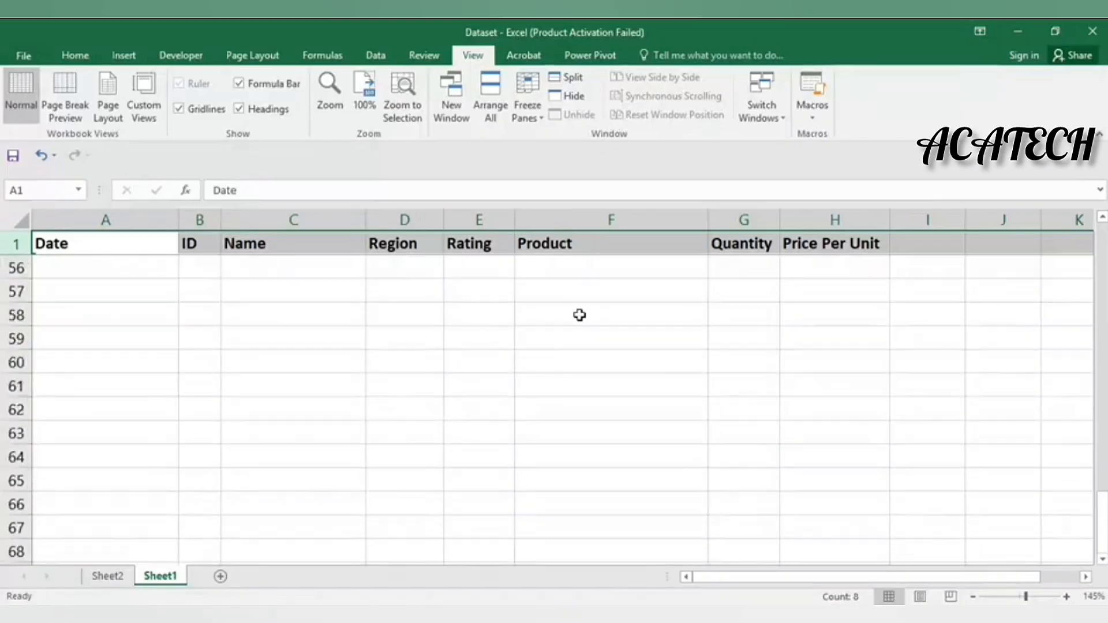
scroll(580, 314, "up", 16)
Select the Price Per Unit cells H1:H29, including the 'inf' entries
left_click(580, 315)
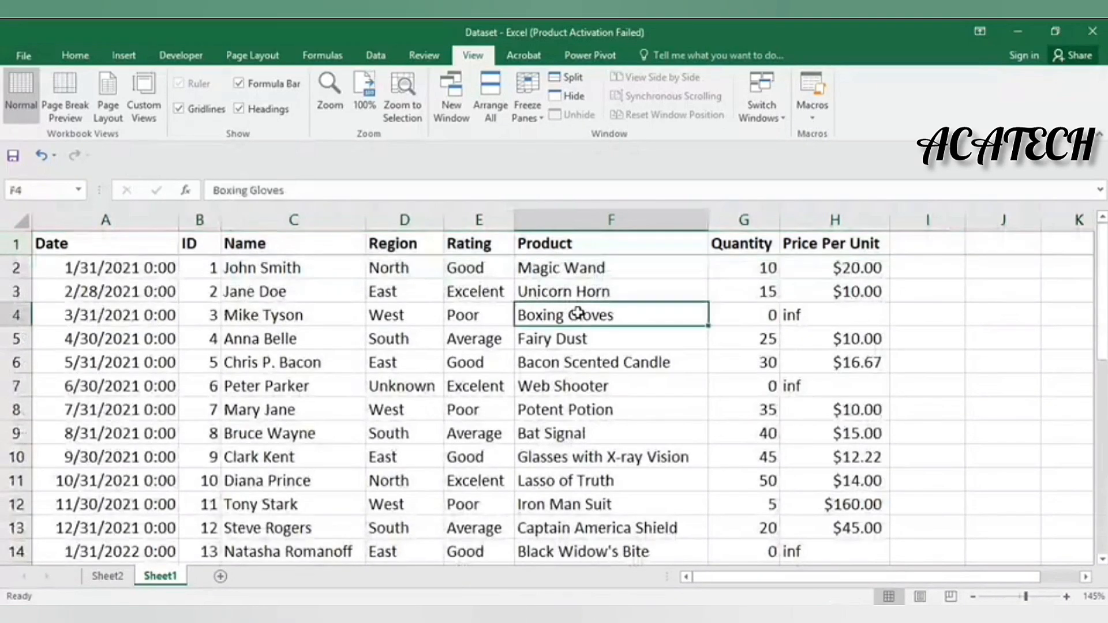
left_click(825, 319)
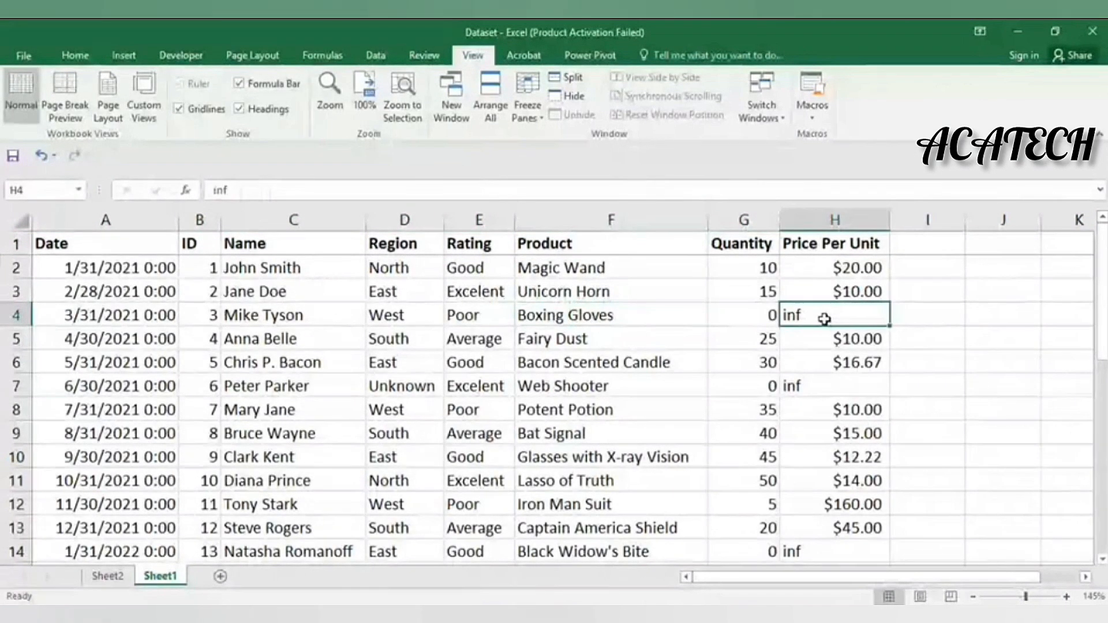
left_click_drag(825, 244, 834, 546)
scroll(836, 477, "down", 1)
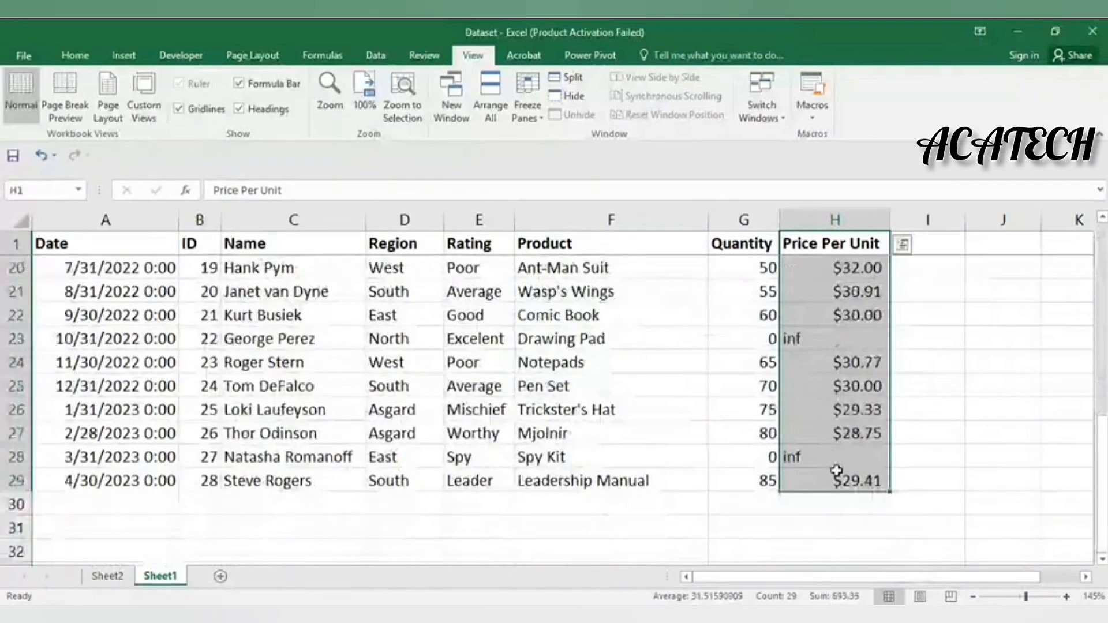
Use Find and Replace to change all six 'inf' prices to 0, then close it
scroll(822, 349, "up", 6)
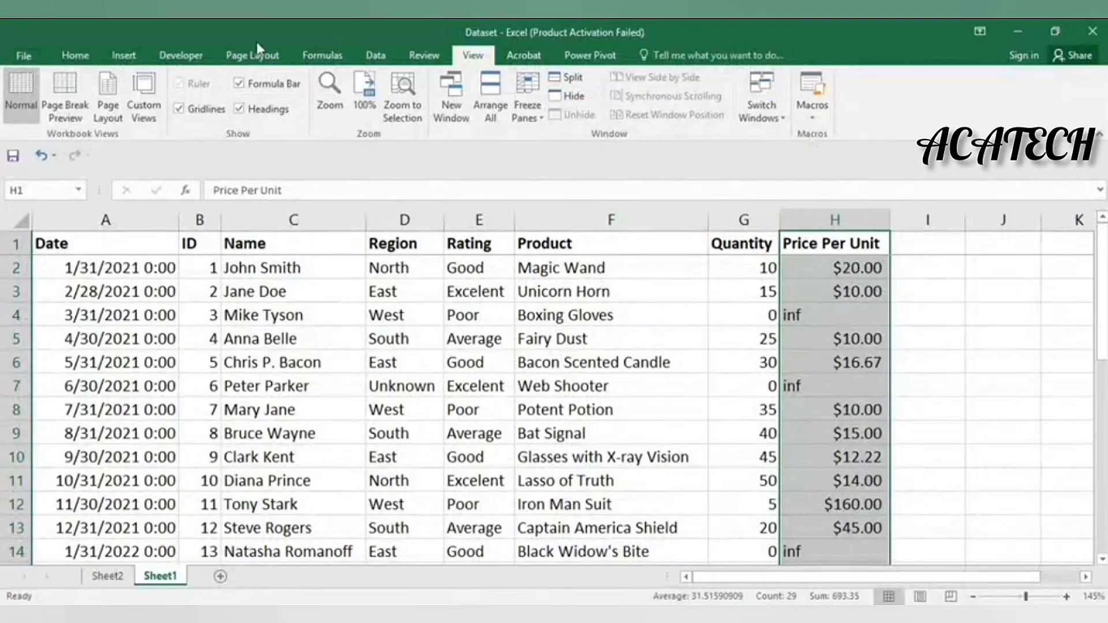
left_click(64, 55)
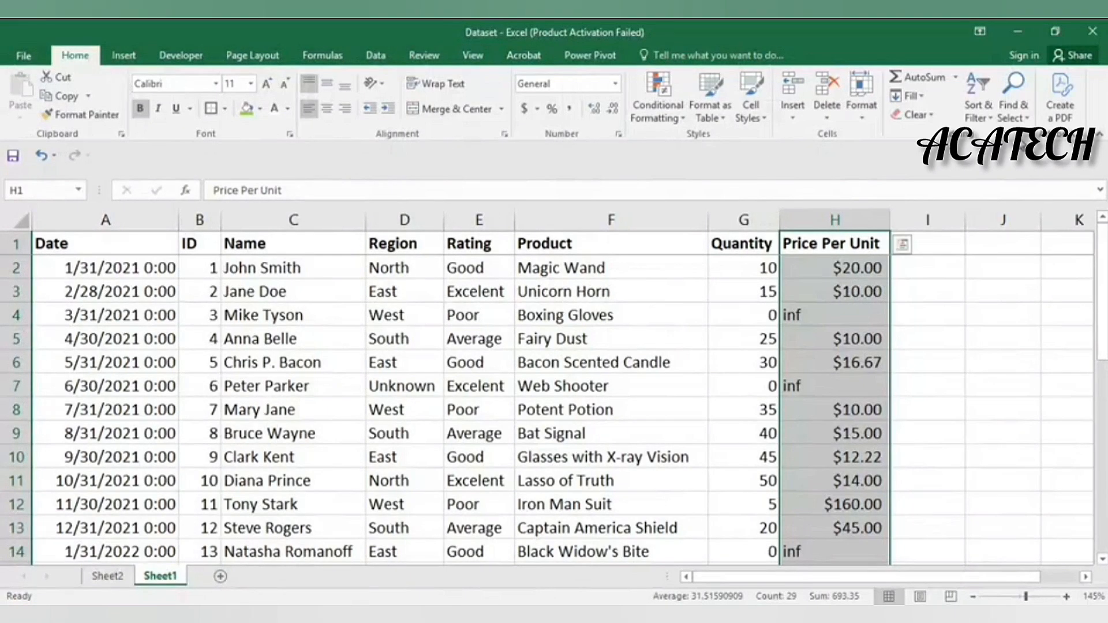
left_click(1018, 109)
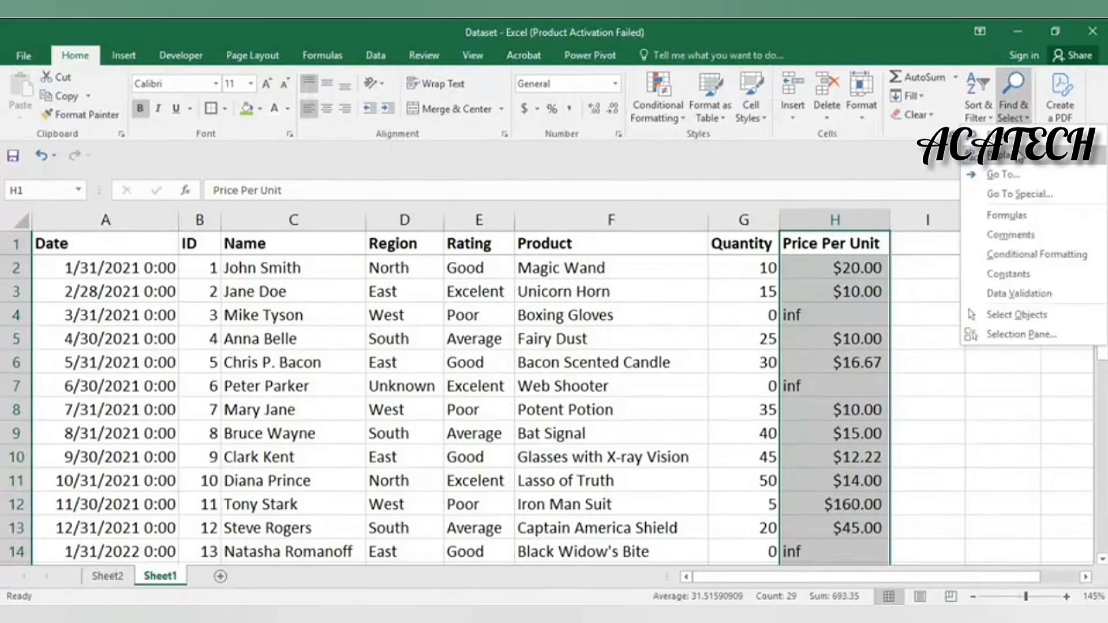
left_click(1015, 164)
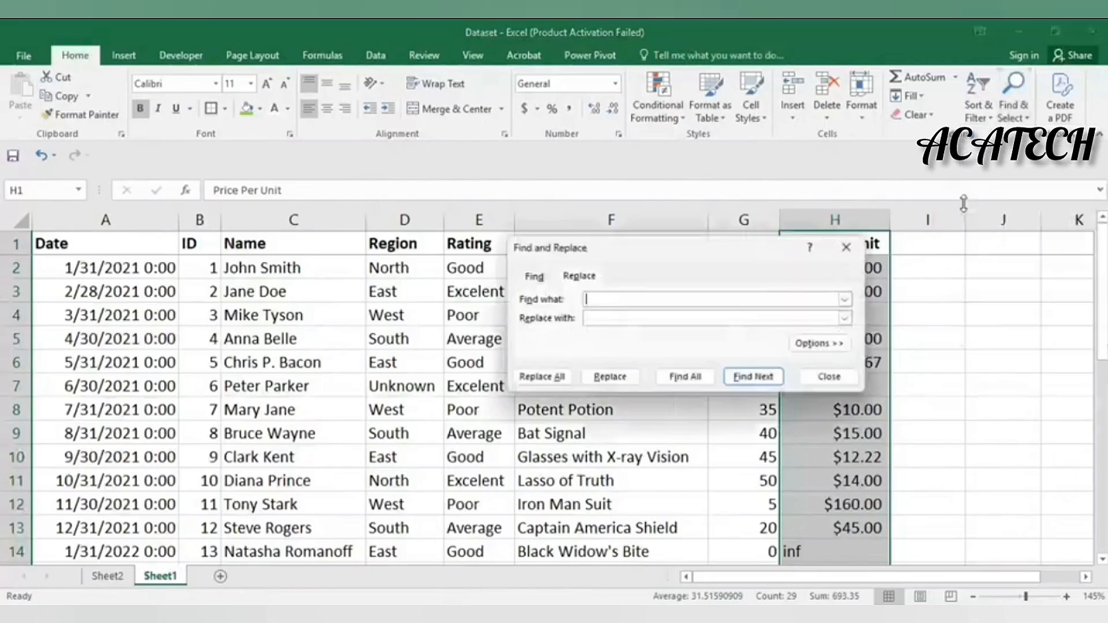
left_click_drag(719, 252, 559, 218)
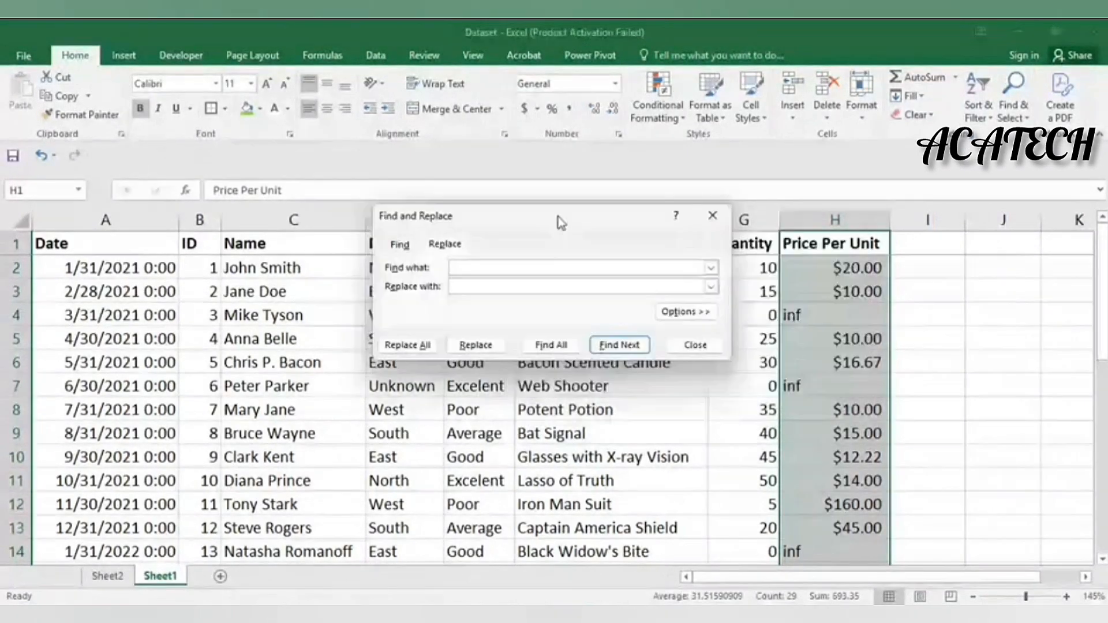
type("inf")
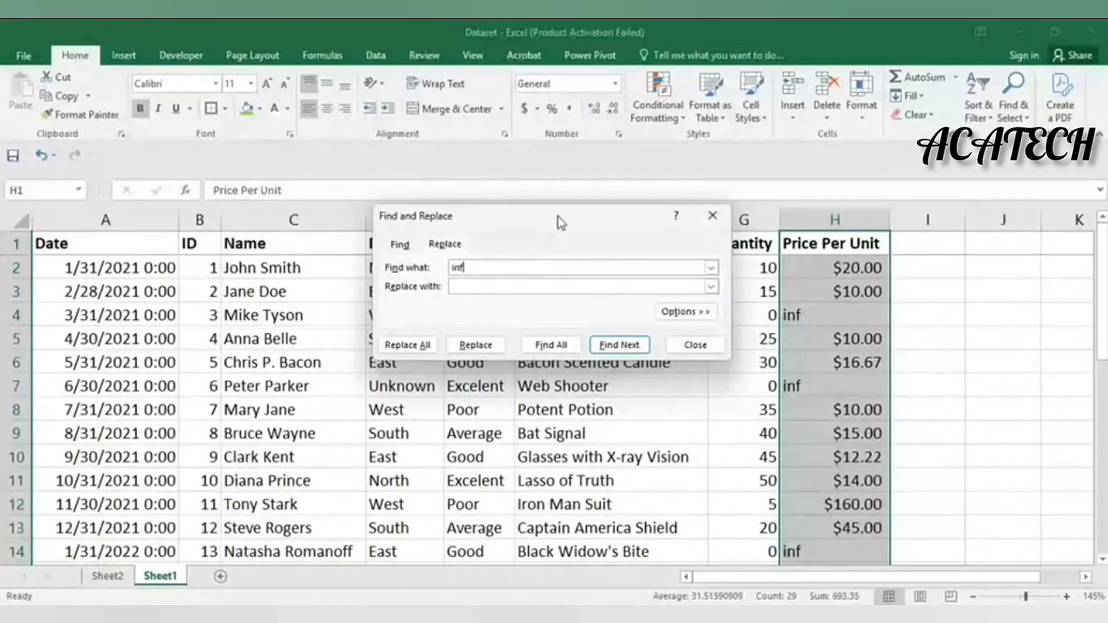
left_click(550, 284)
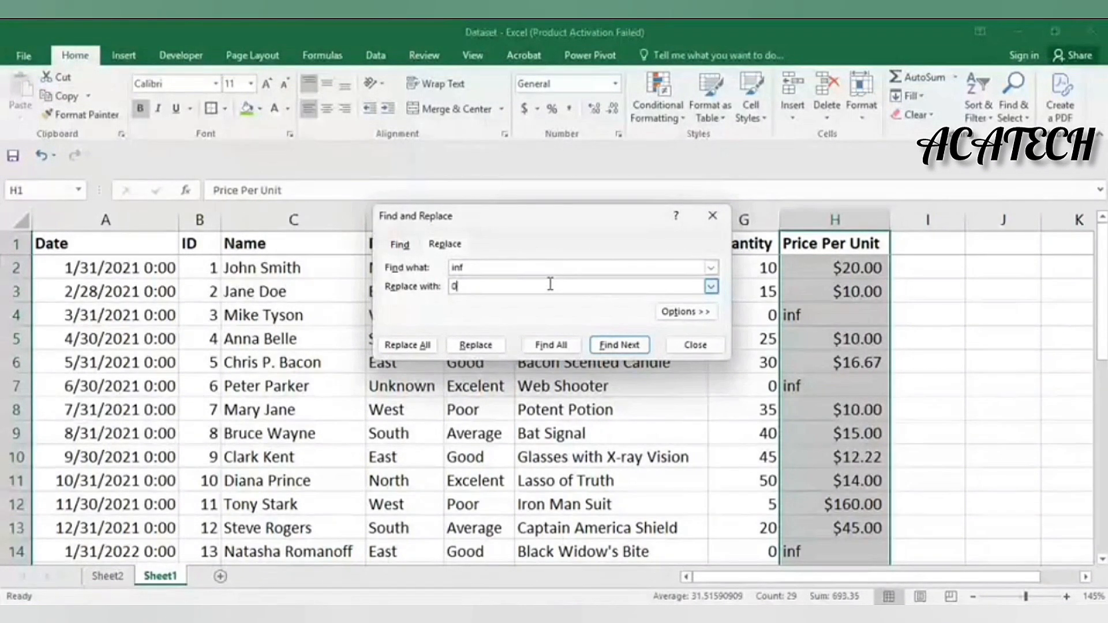
left_click_drag(607, 219, 475, 205)
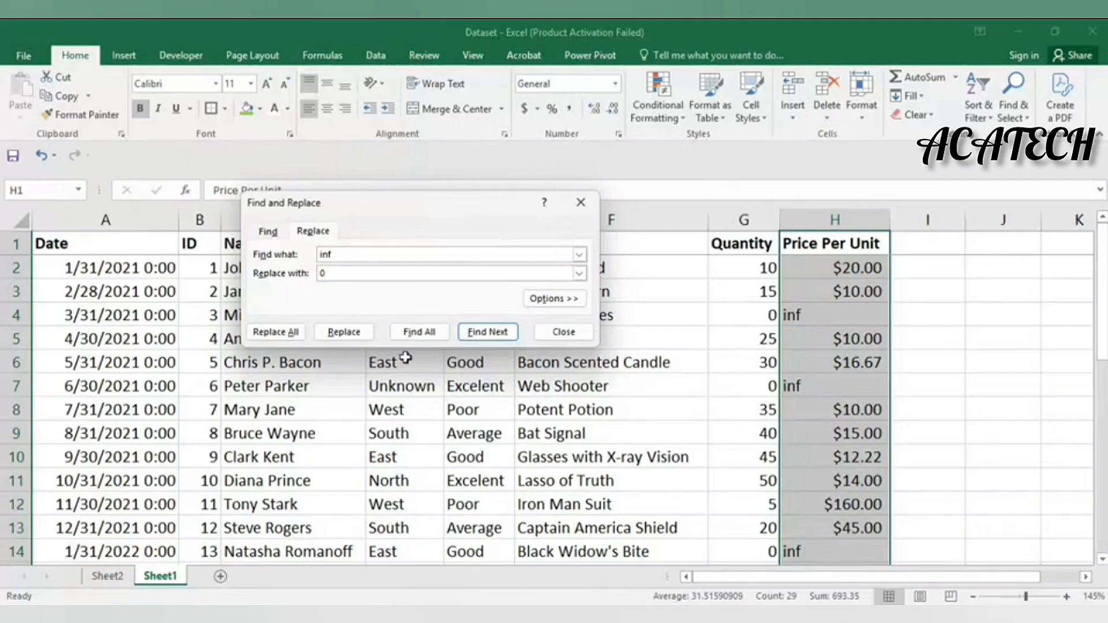
left_click(276, 332)
left_click(560, 365)
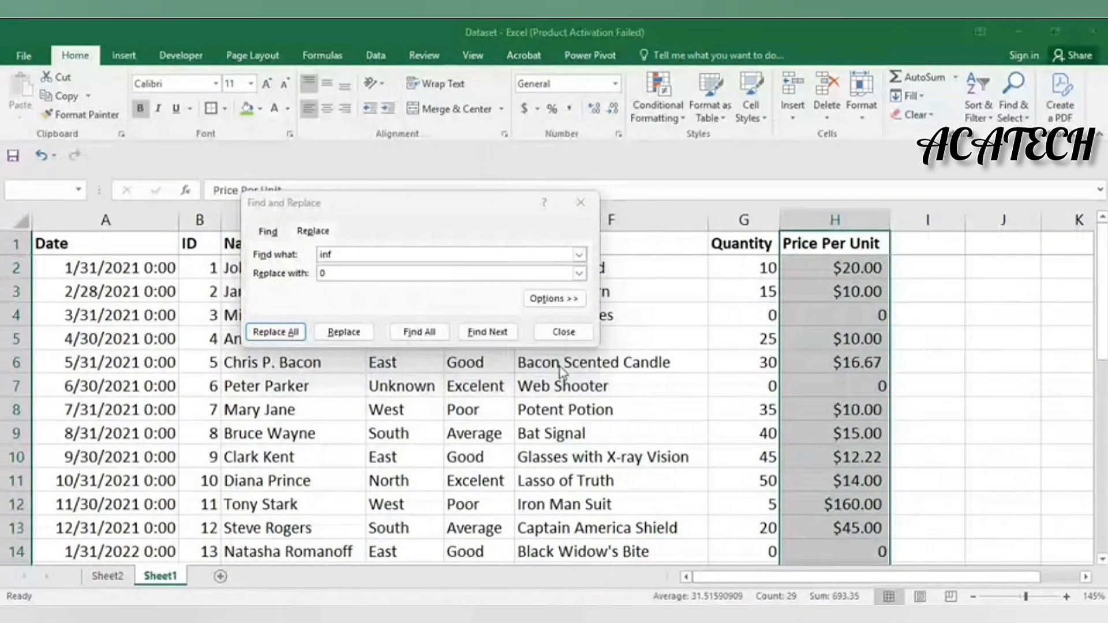
left_click(564, 332)
left_click(583, 431)
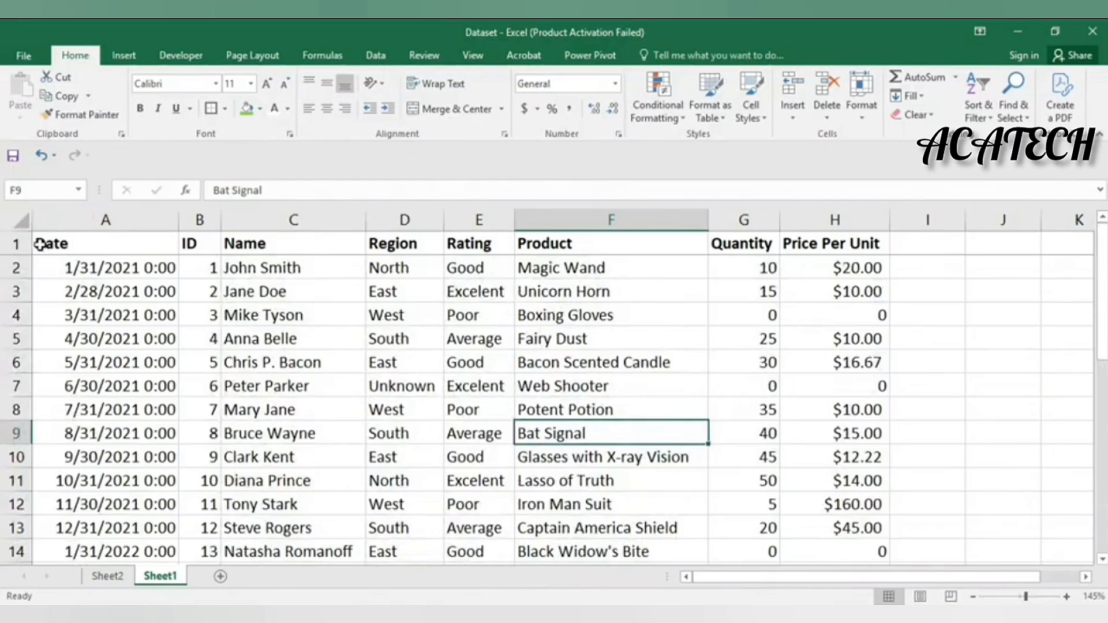
Convert the range A1:H29 into a table with headers via Insert > Table
left_click_drag(39, 244, 889, 528)
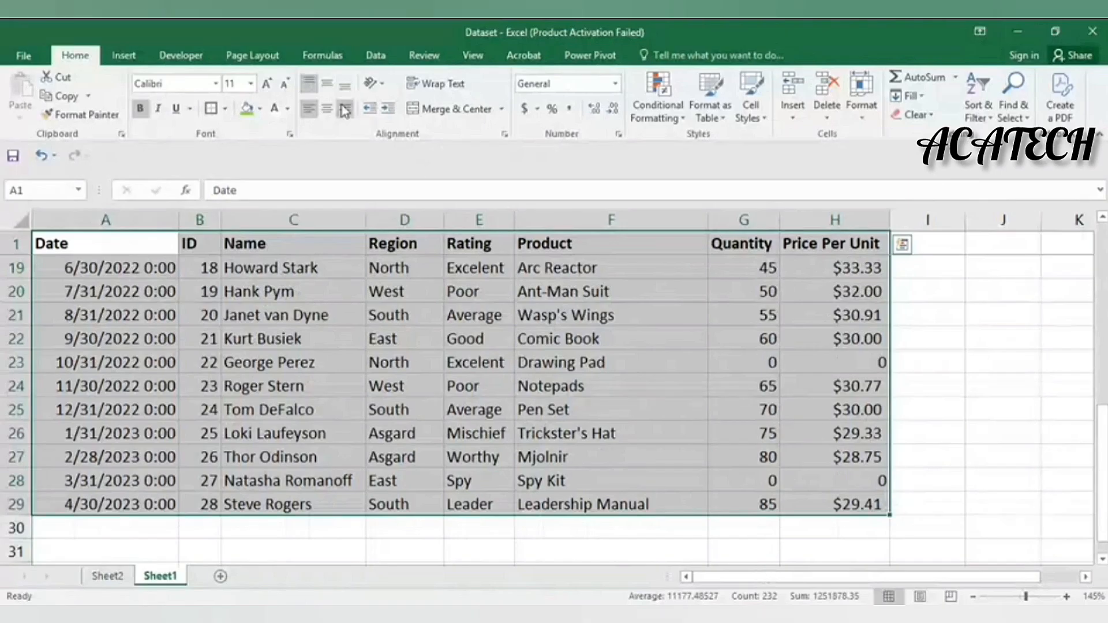
left_click(119, 59)
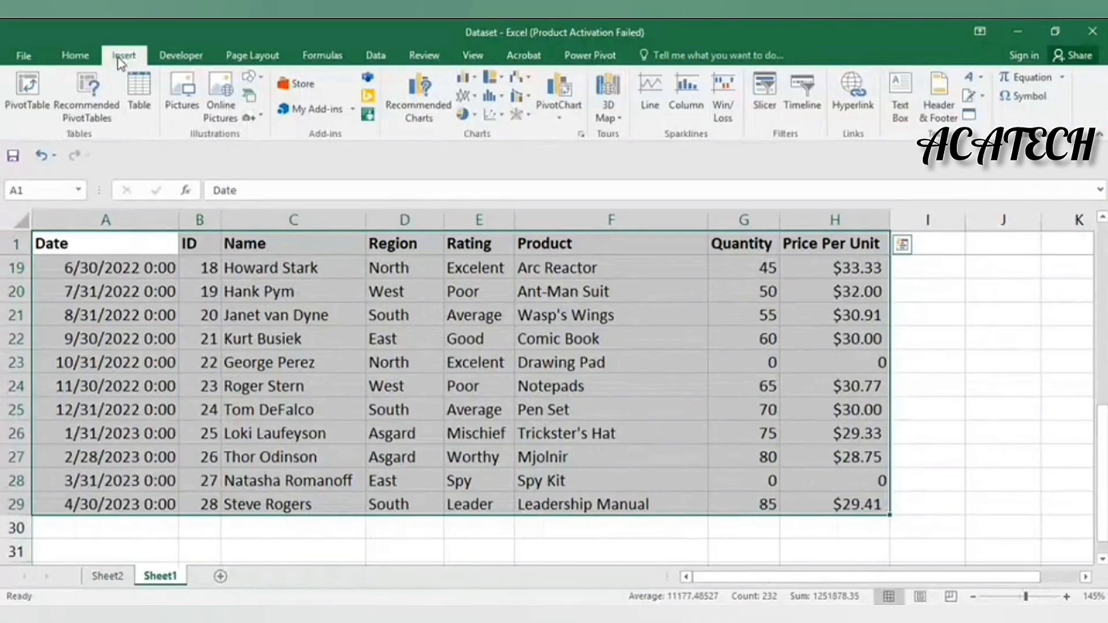
left_click(132, 105)
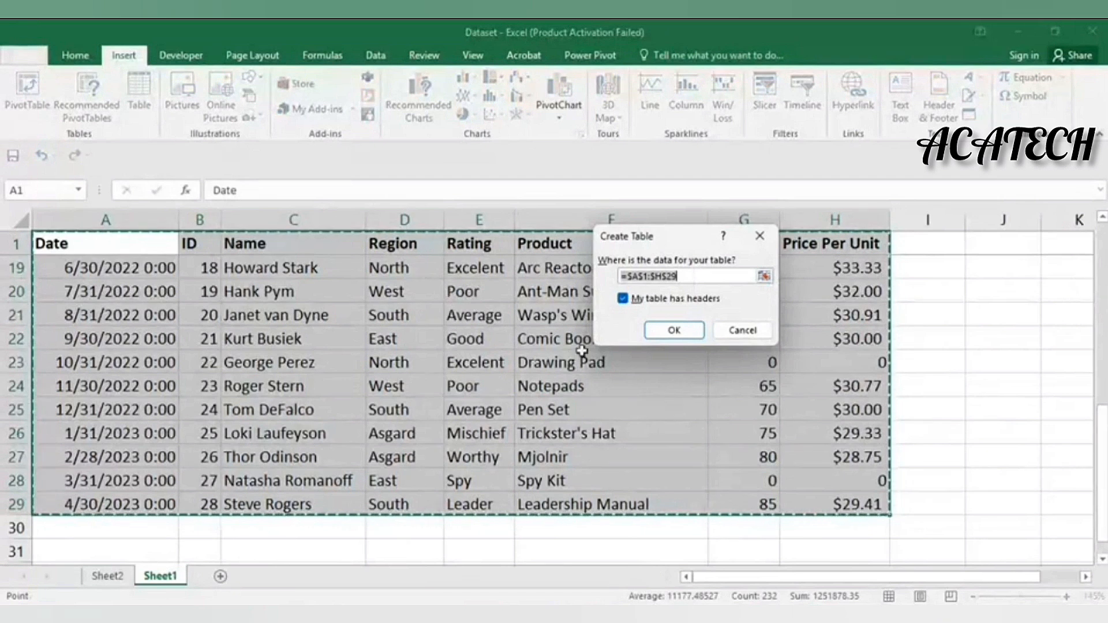
left_click(674, 330)
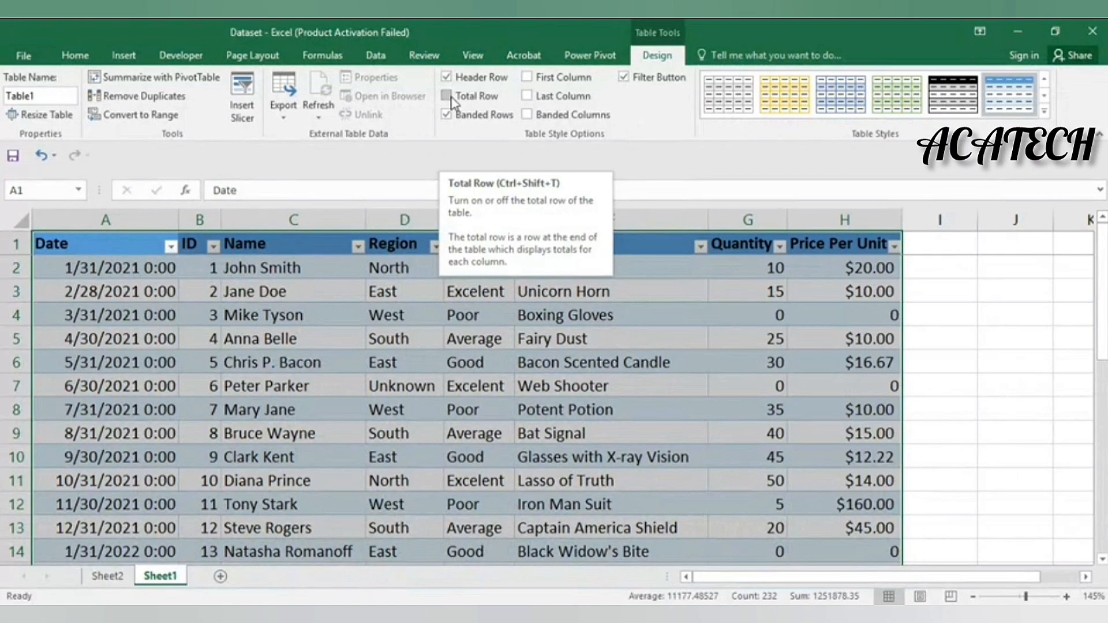
Add a Total row to Table1 and select the Price Per Unit total cell H30
left_click(448, 96)
scroll(654, 466, "down", 6)
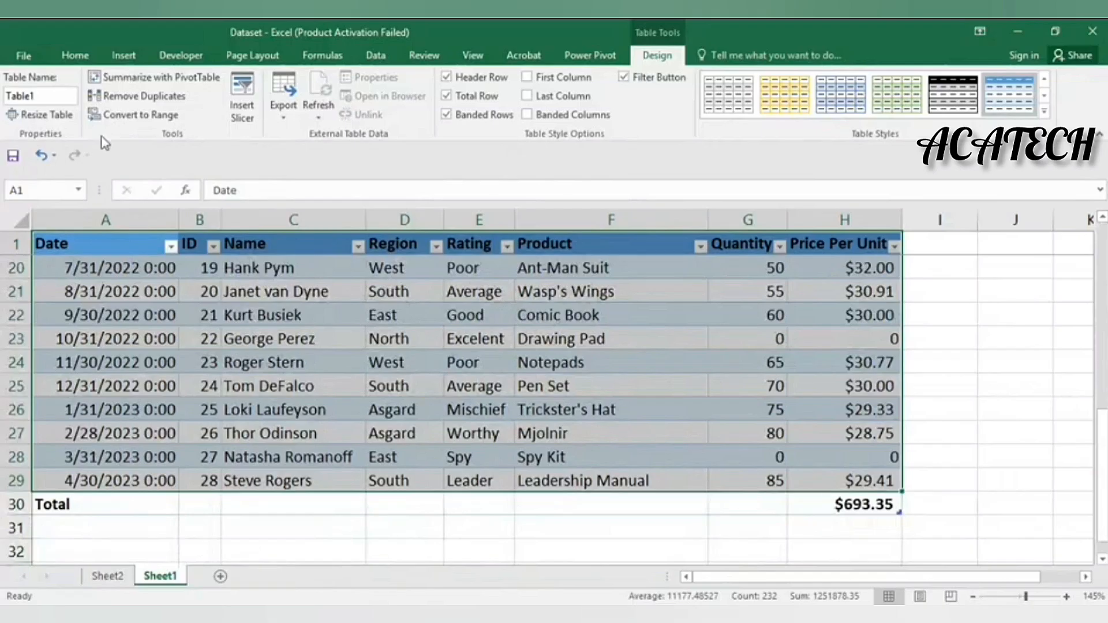
left_click(276, 430)
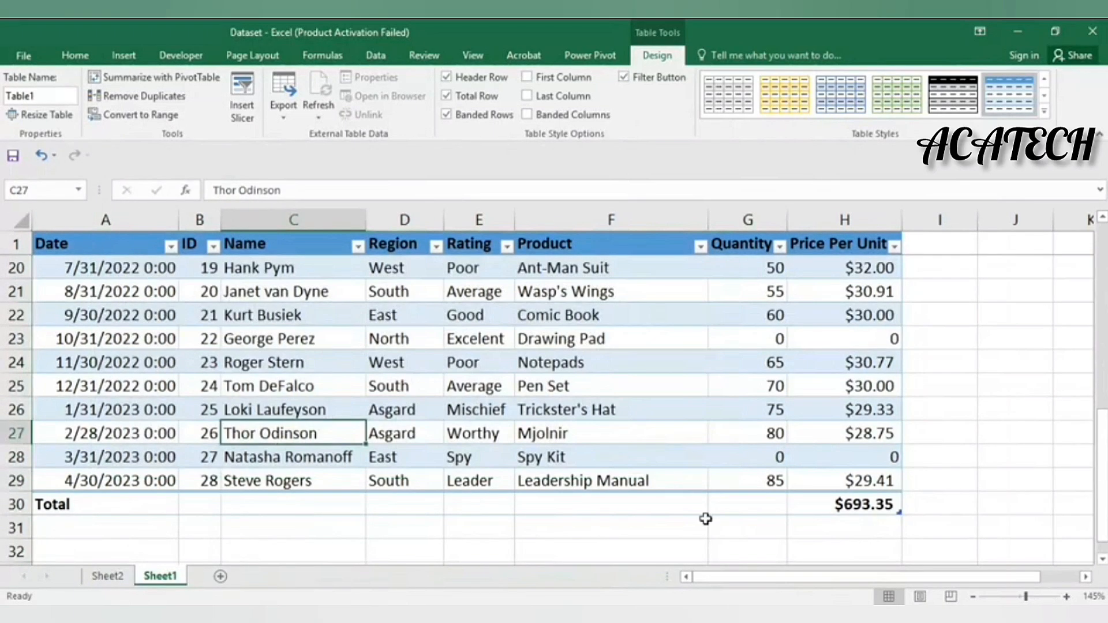
left_click(898, 505)
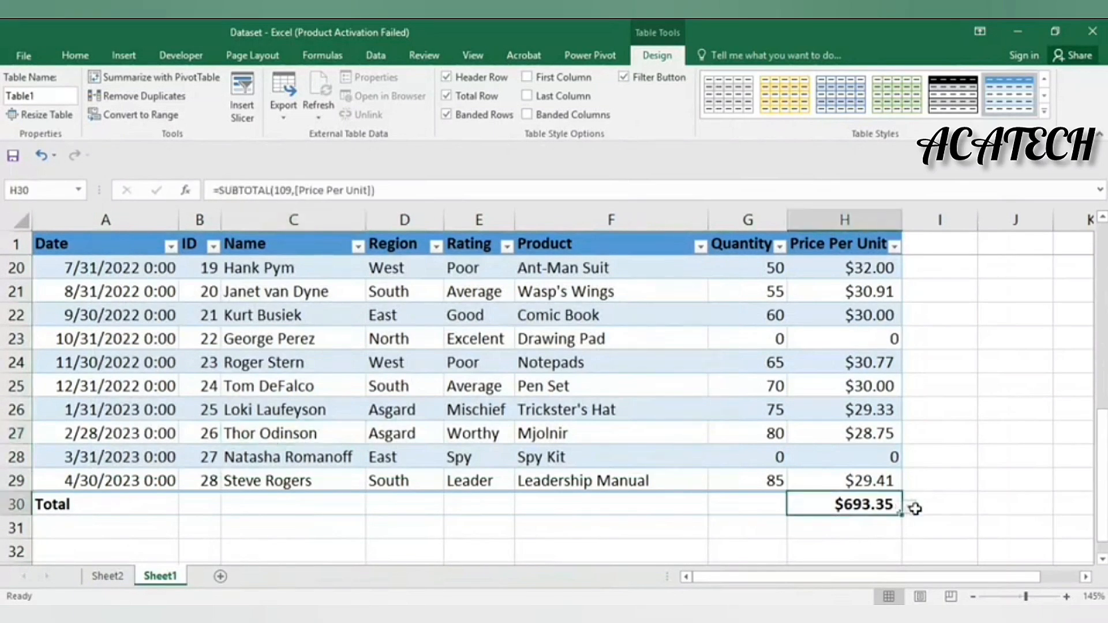
Try Count, Average and Min as the Price Per Unit total function
left_click(911, 508)
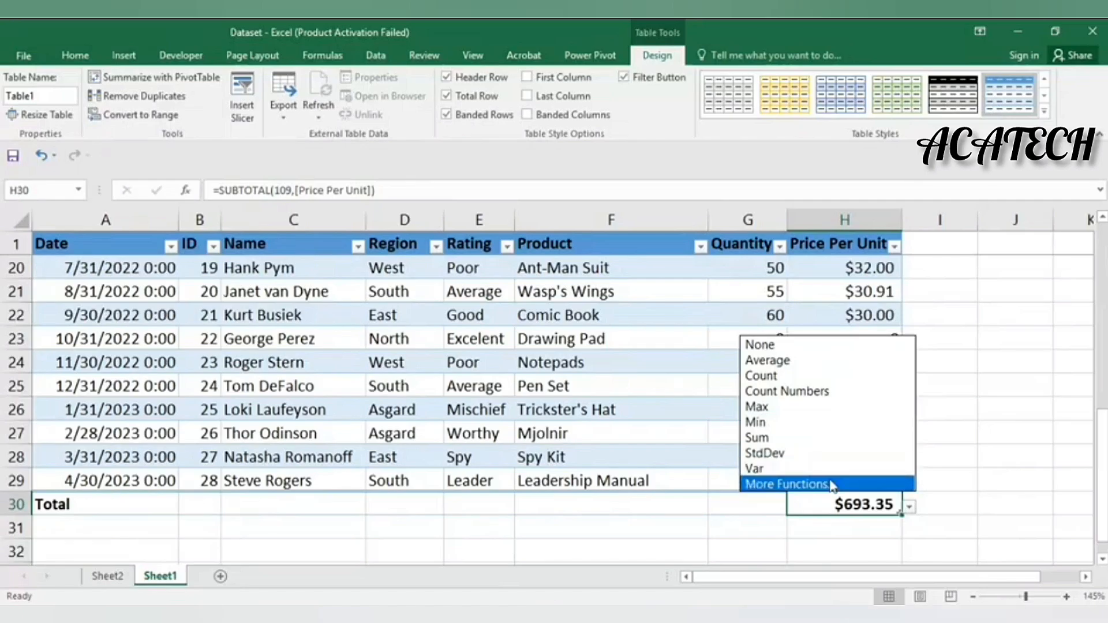
left_click(823, 376)
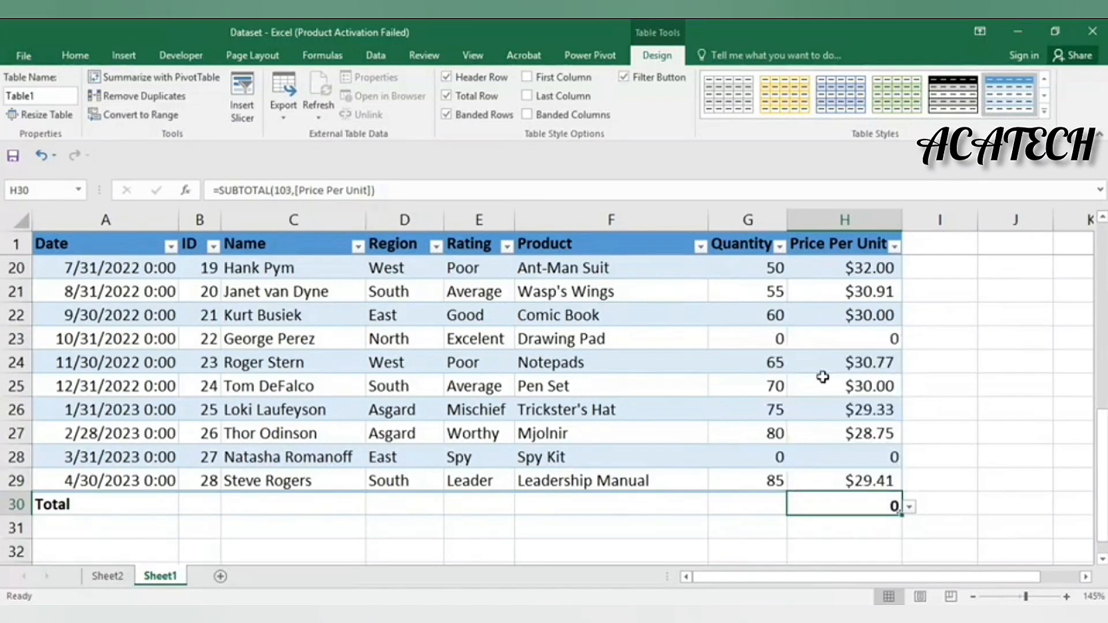
left_click(912, 508)
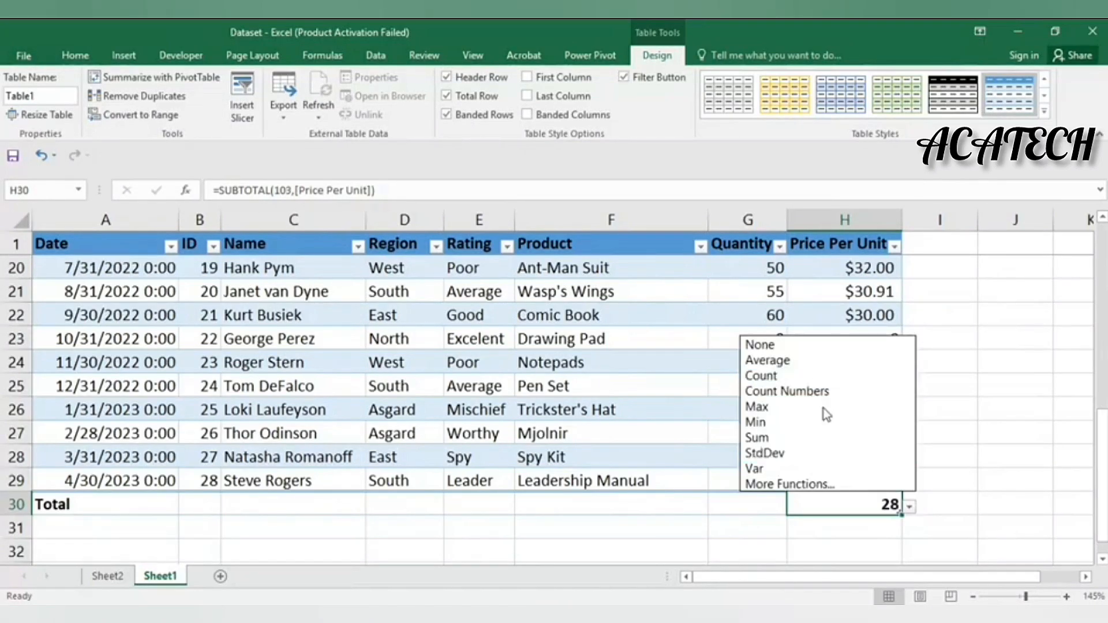
left_click(823, 368)
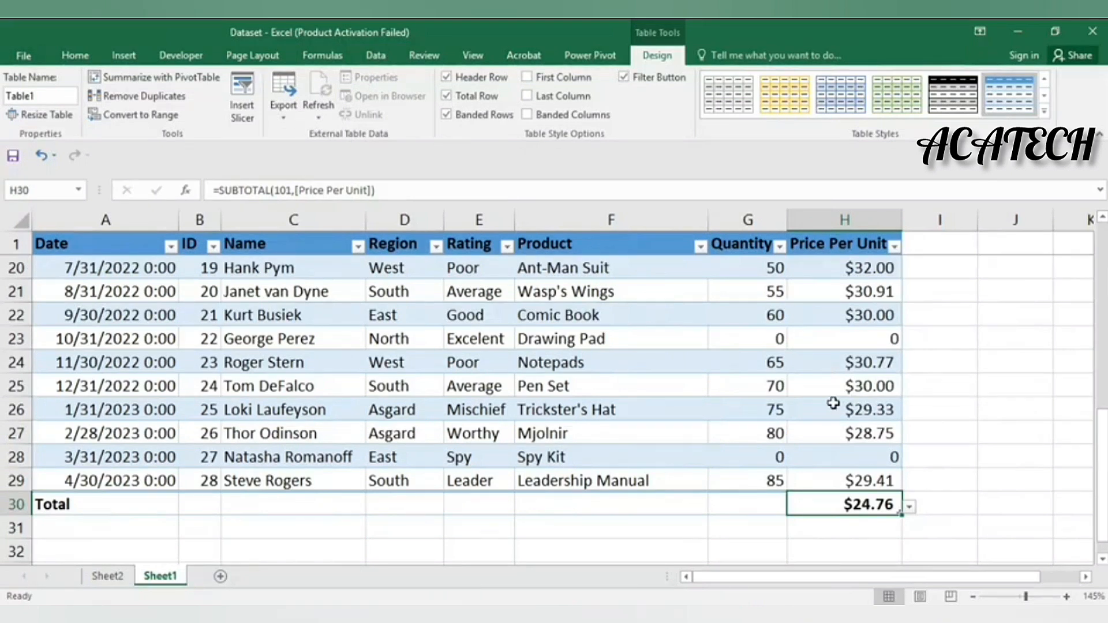
scroll(841, 425, "up", 4)
scroll(837, 428, "down", 4)
left_click(910, 507)
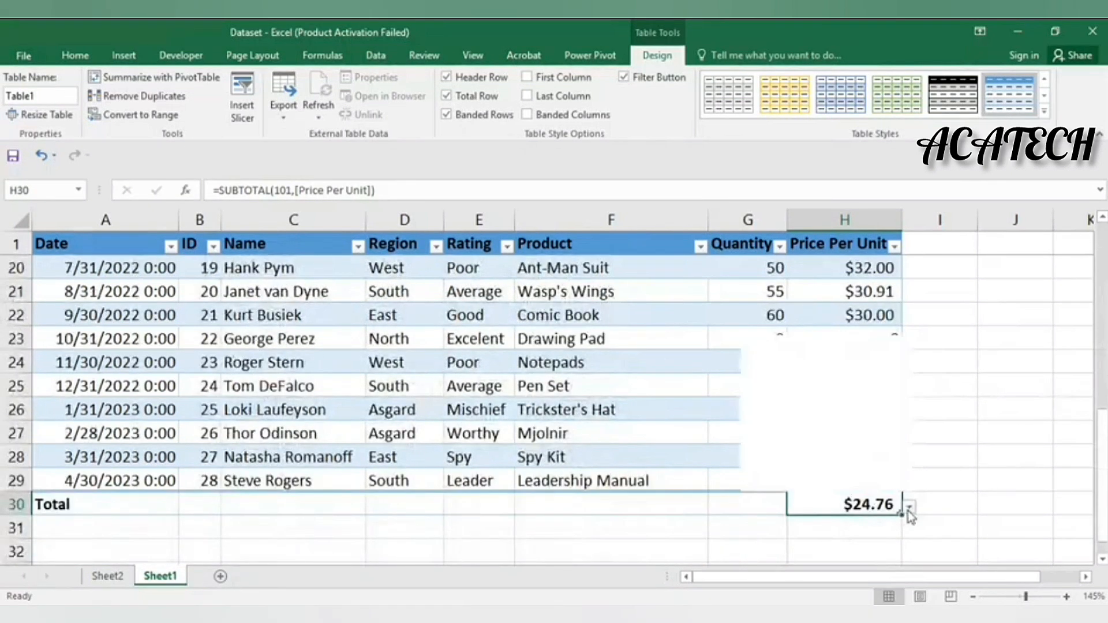
left_click(856, 422)
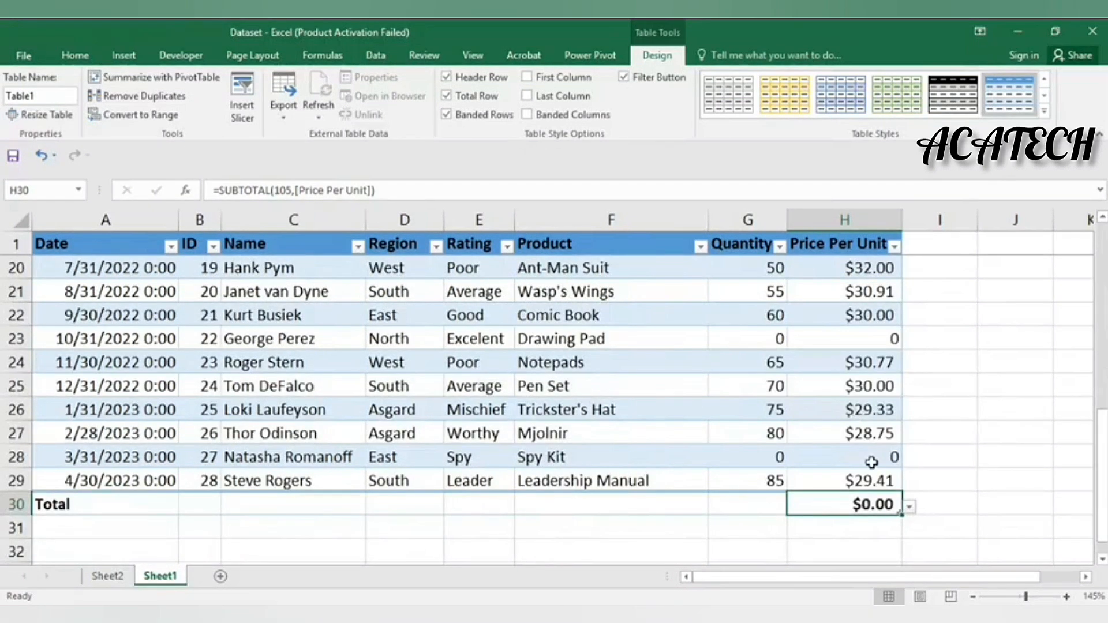
left_click(910, 507)
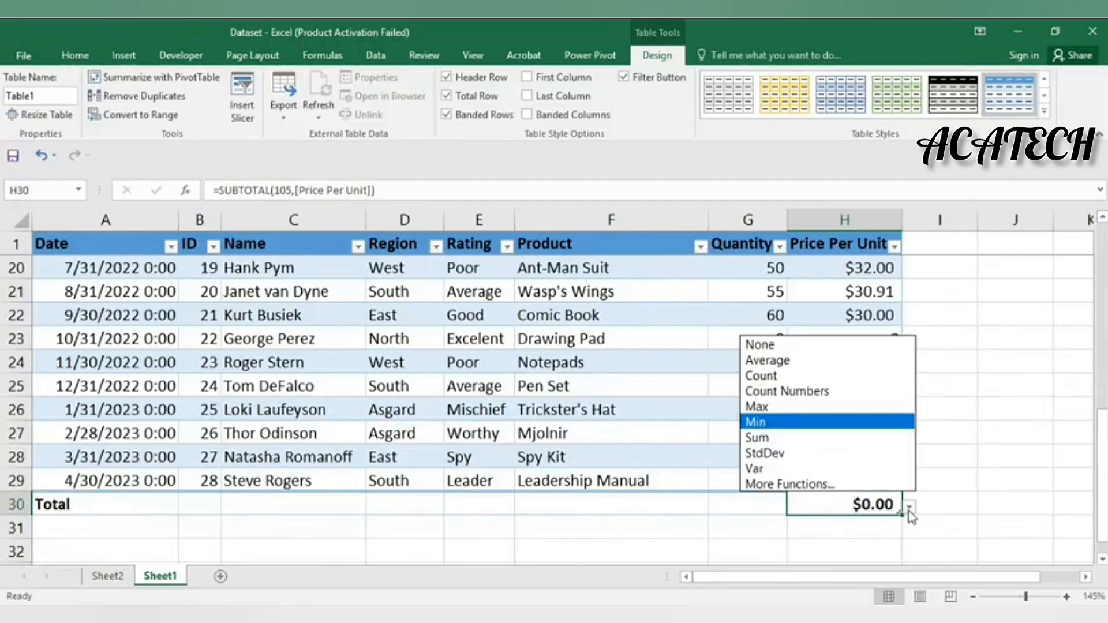
left_click(909, 510)
left_click(909, 510)
left_click(908, 510)
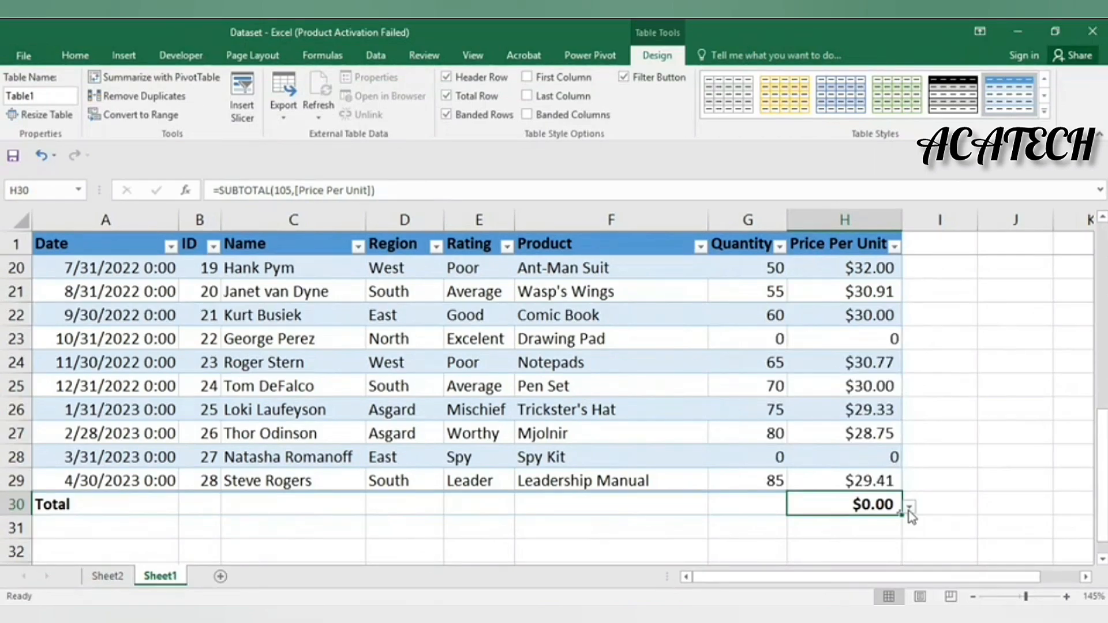
Try Max, Var and Count, then set the total back to Average ($24.76)
left_click(911, 509)
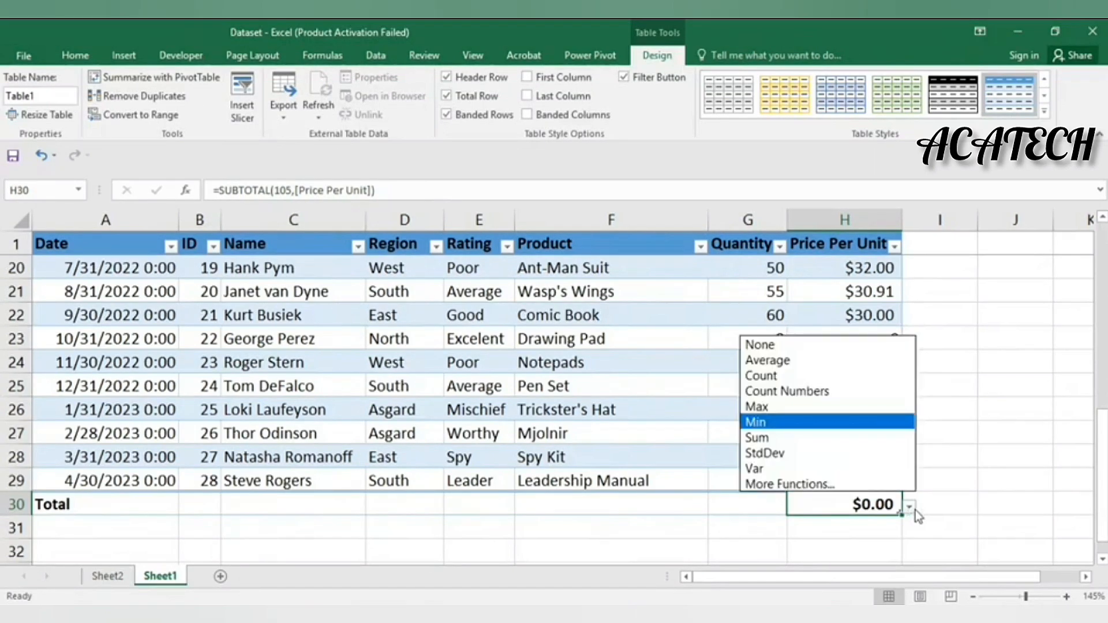
left_click(823, 407)
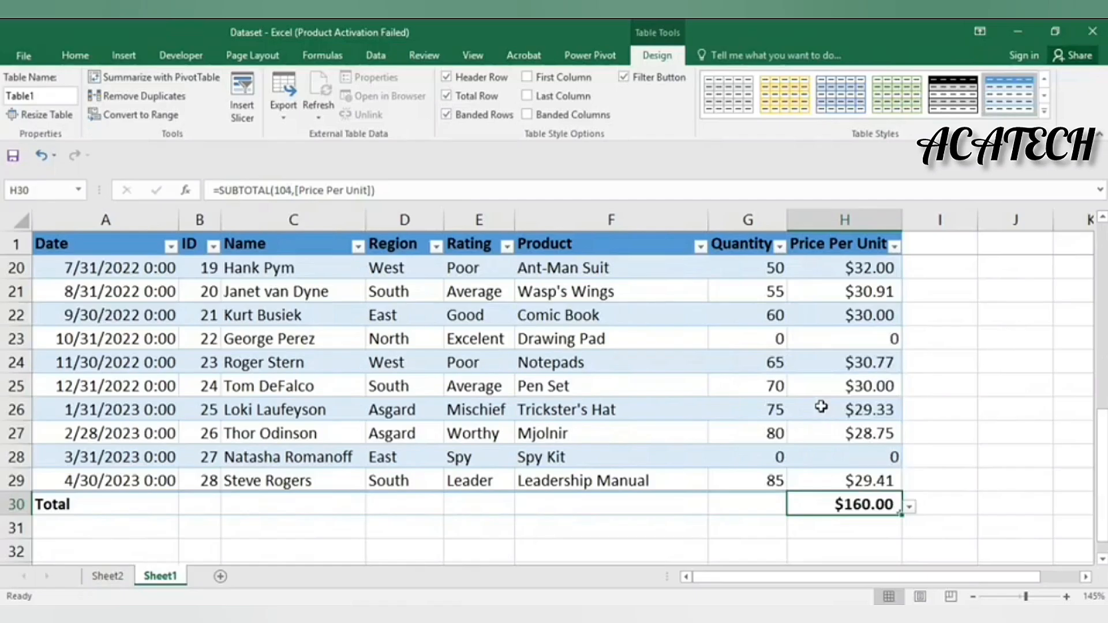
left_click(910, 506)
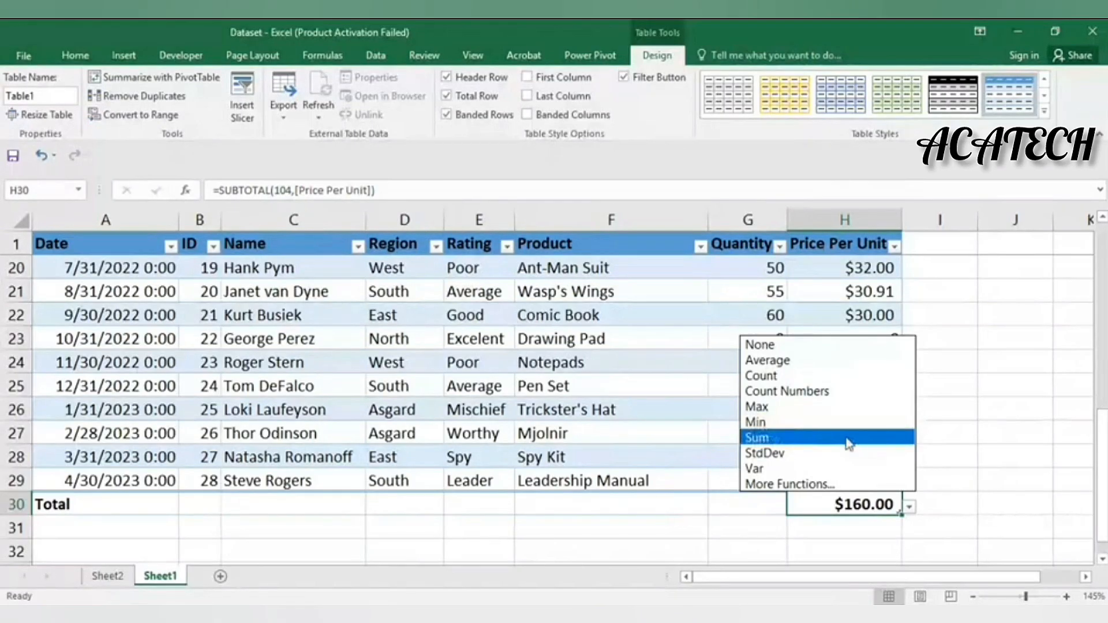
left_click(844, 470)
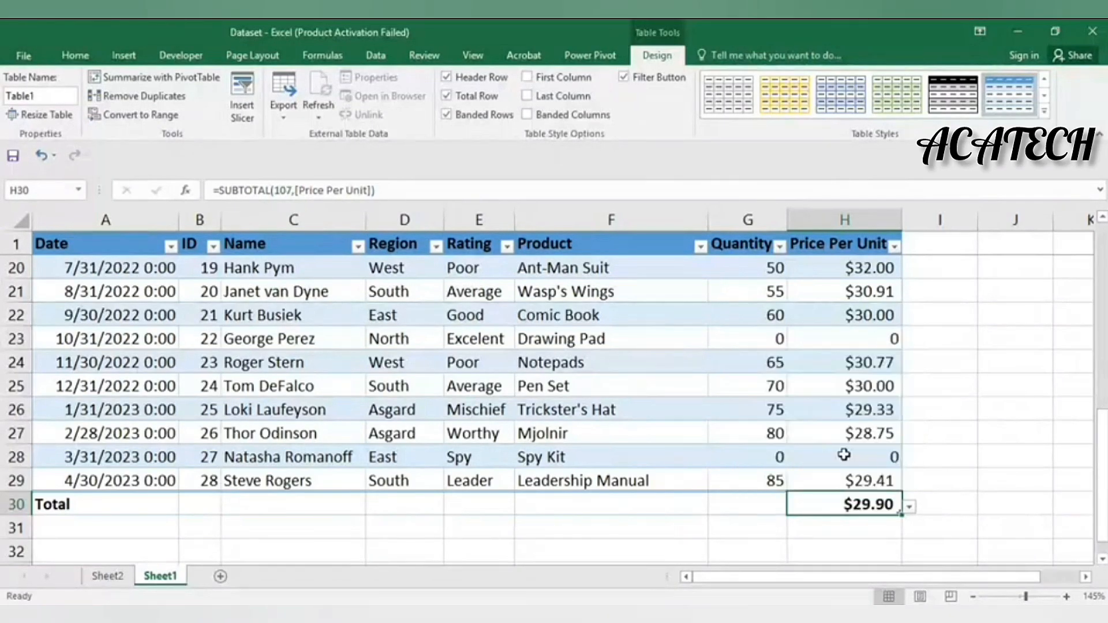
left_click(910, 507)
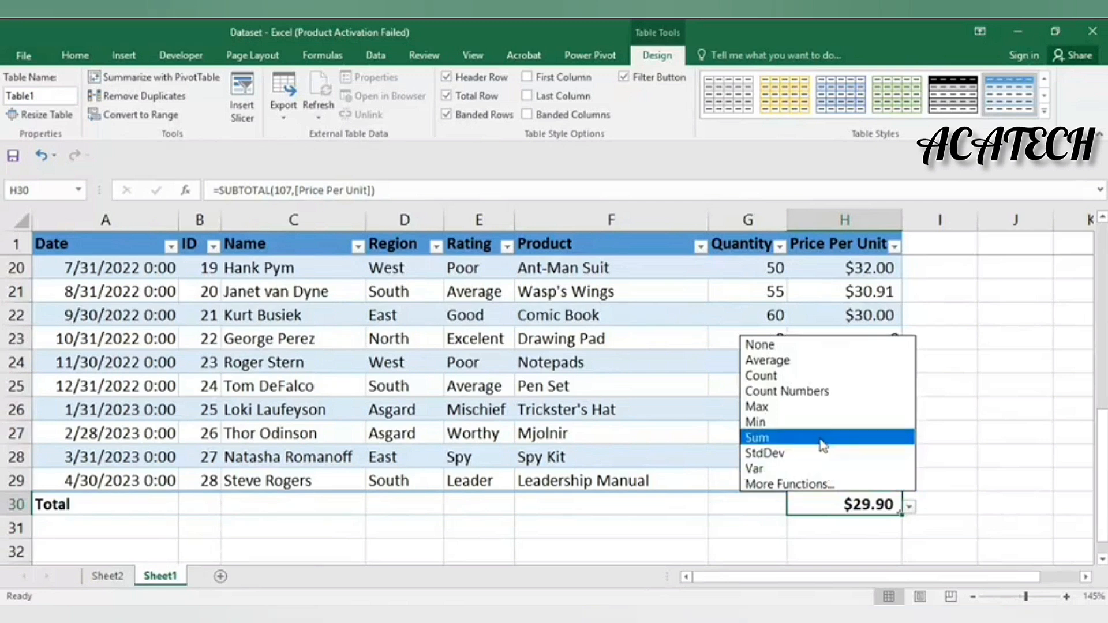
left_click(815, 375)
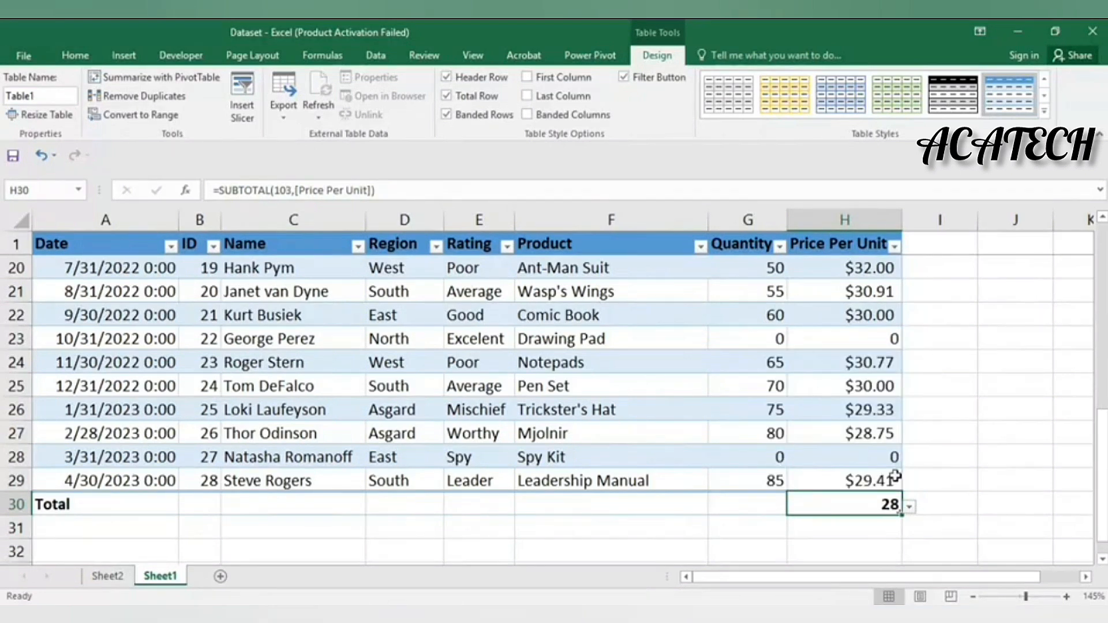
left_click(909, 507)
left_click(843, 360)
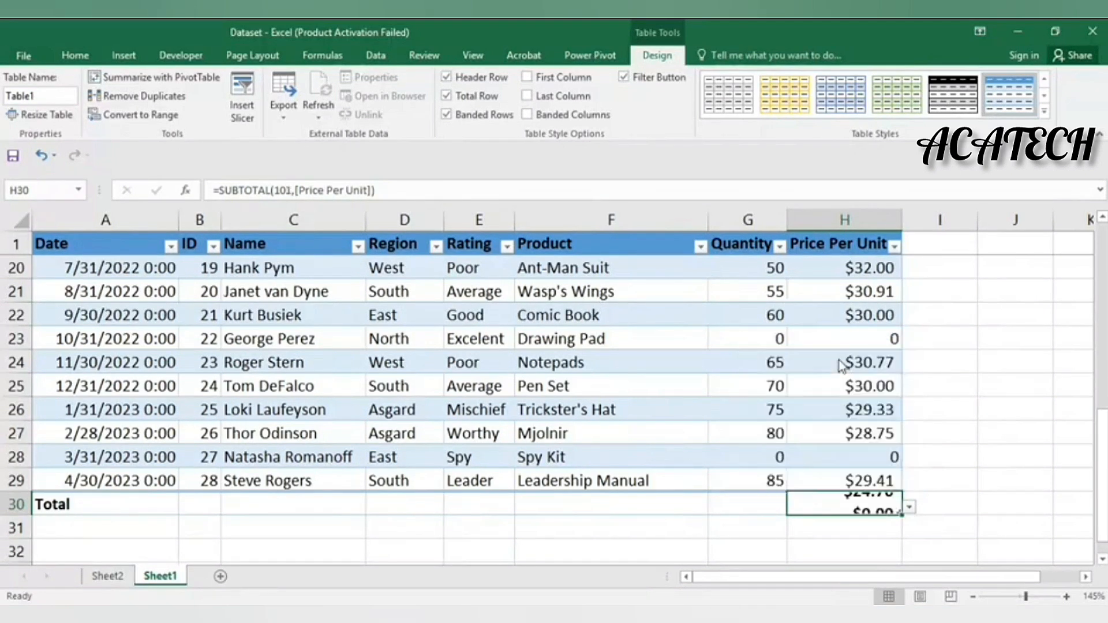
left_click(915, 470)
scroll(906, 490, "up", 6)
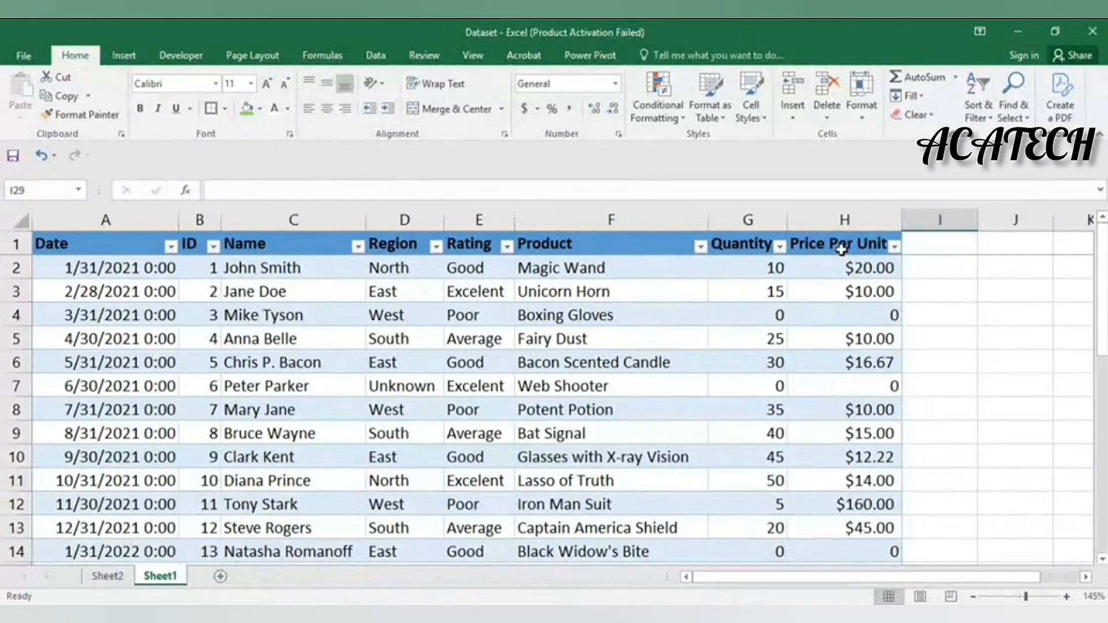
left_click(911, 268)
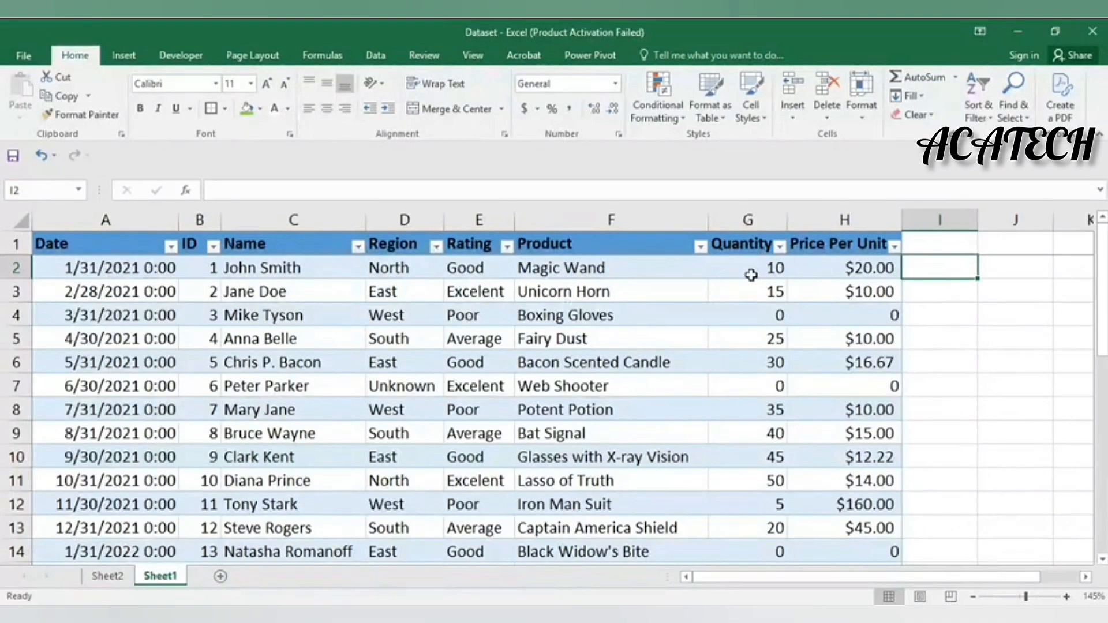
type("=")
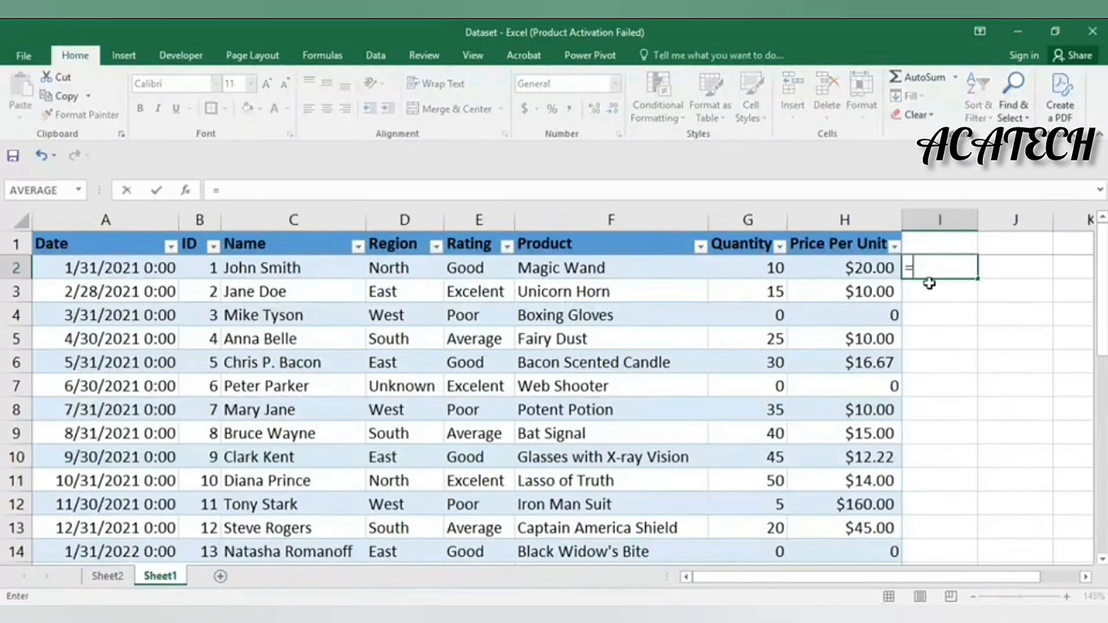
left_click(727, 263)
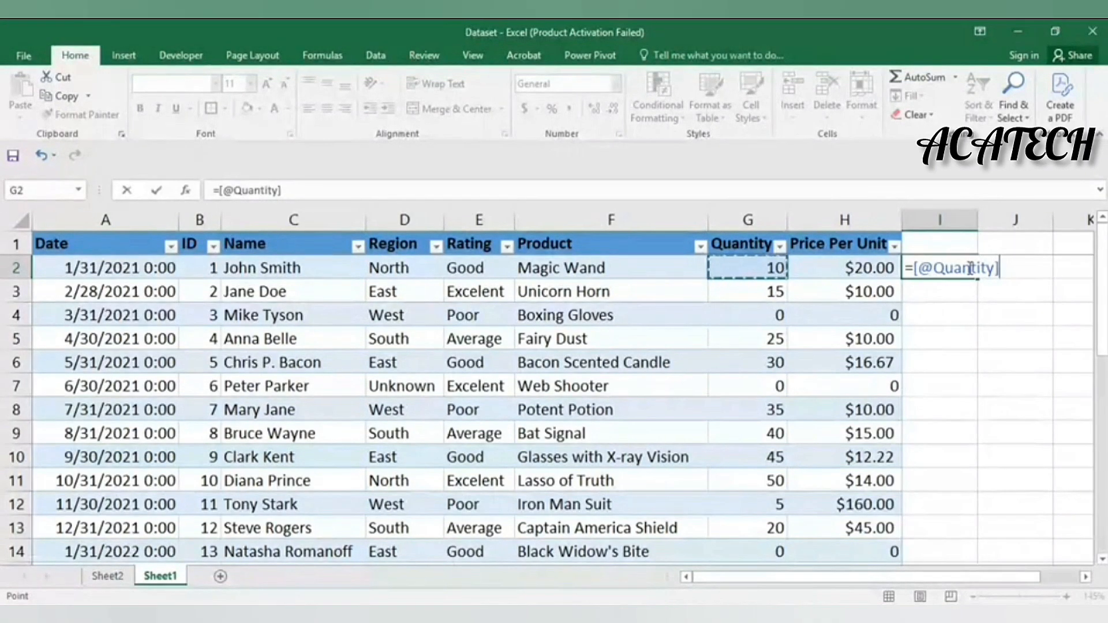
type("*")
left_click(861, 271)
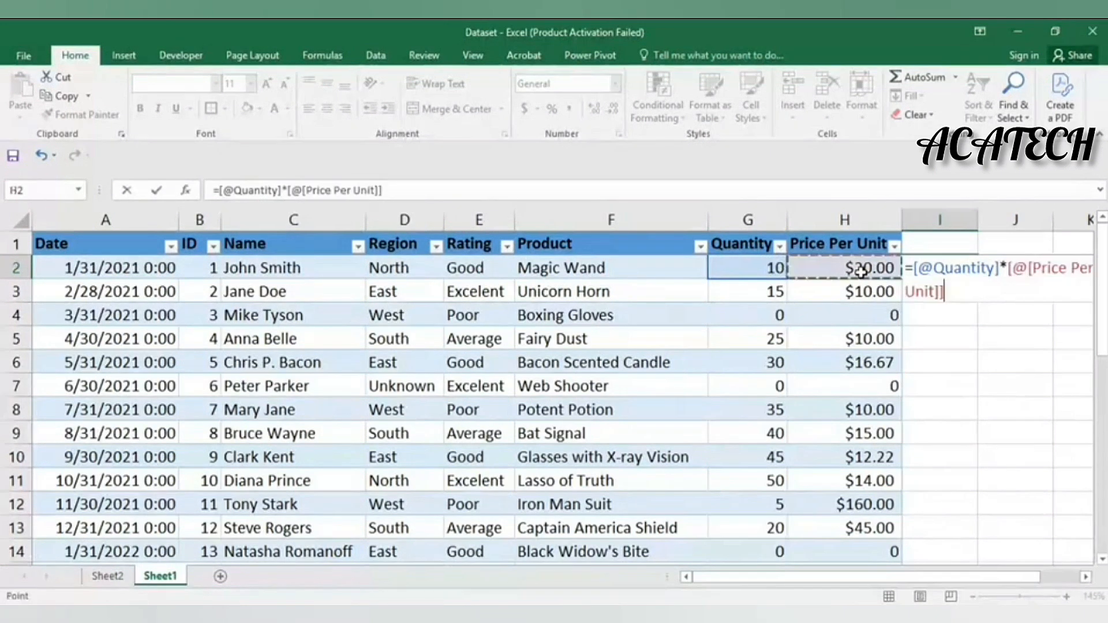
key("Return")
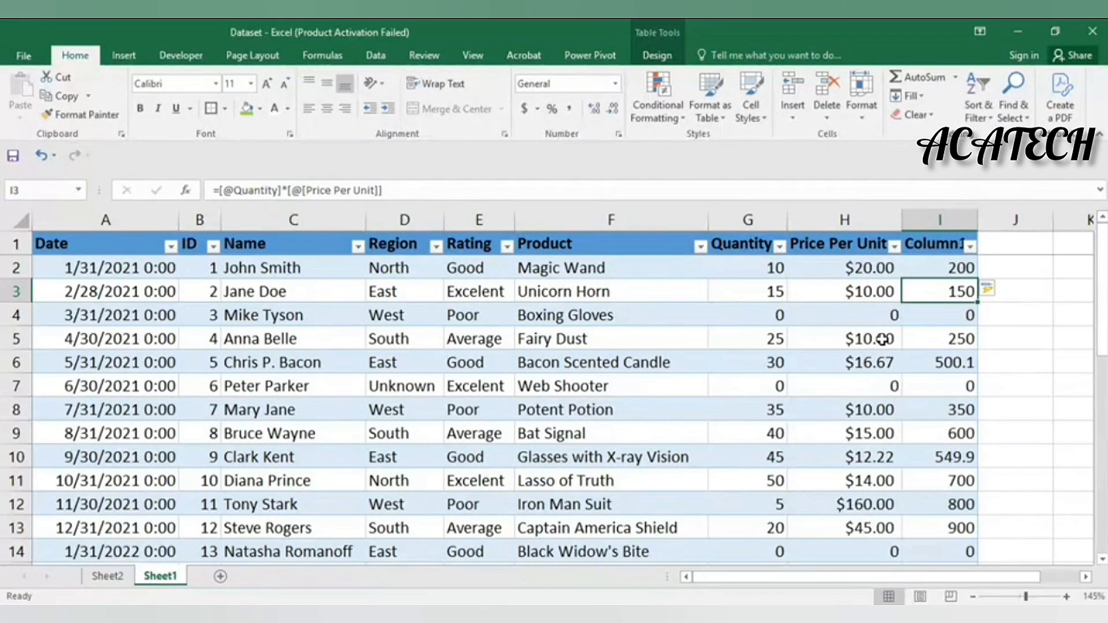
Open the total function choices for the new column's Total row cell
scroll(882, 339, "down", 7)
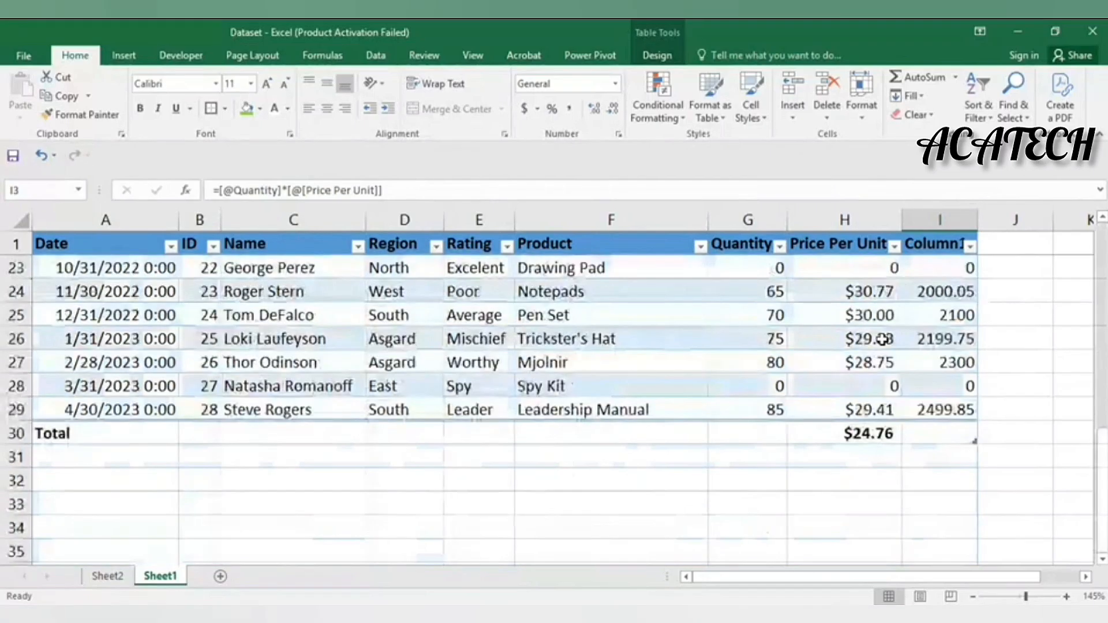
left_click(970, 438)
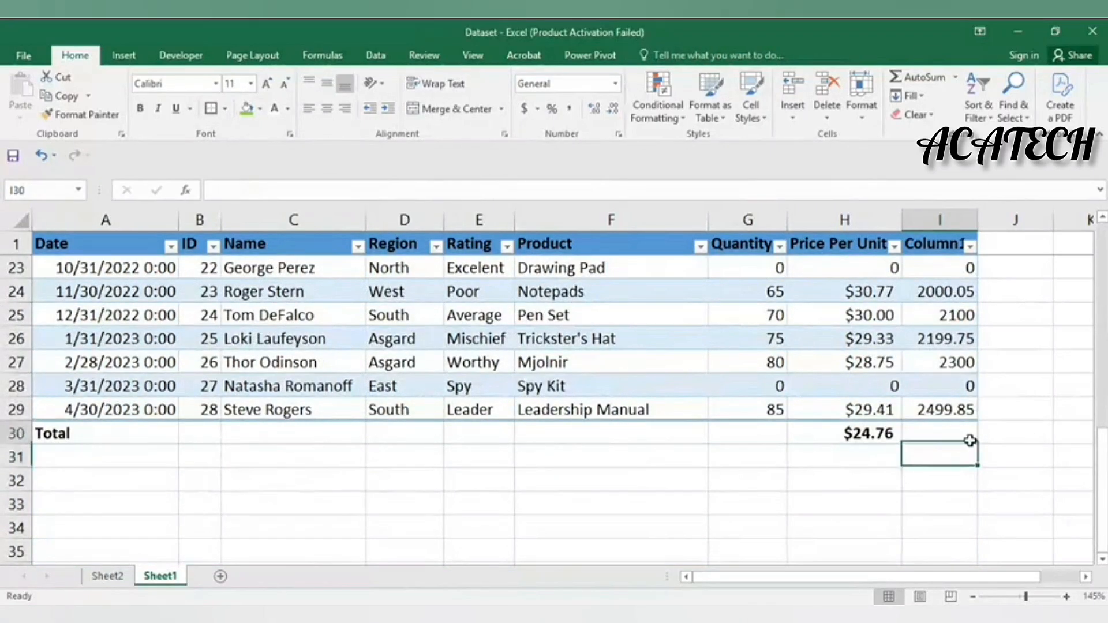
left_click(985, 437)
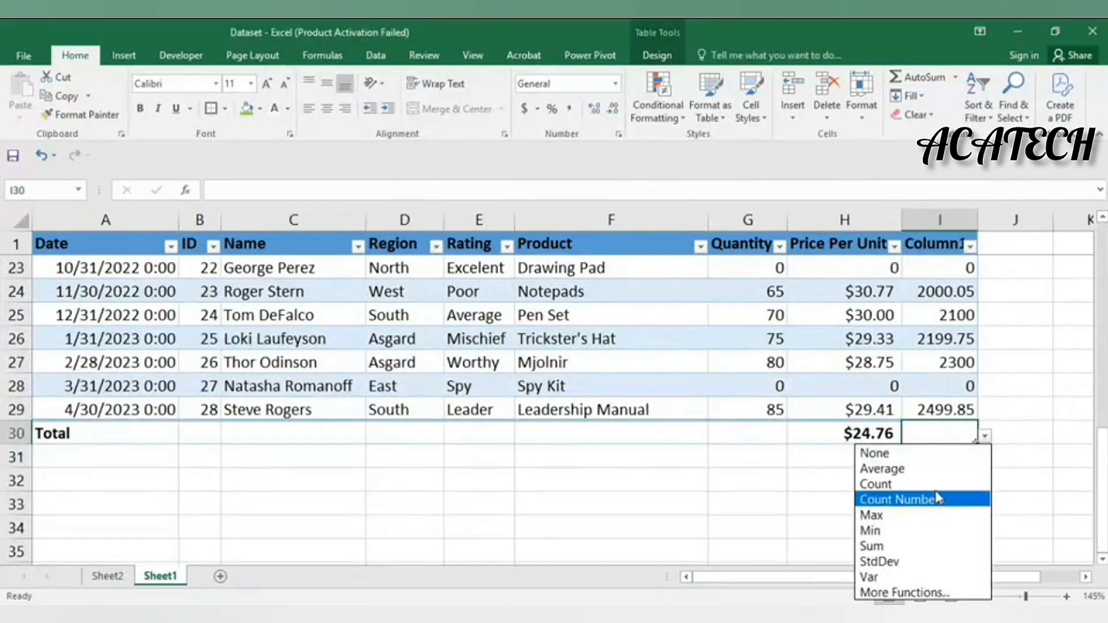